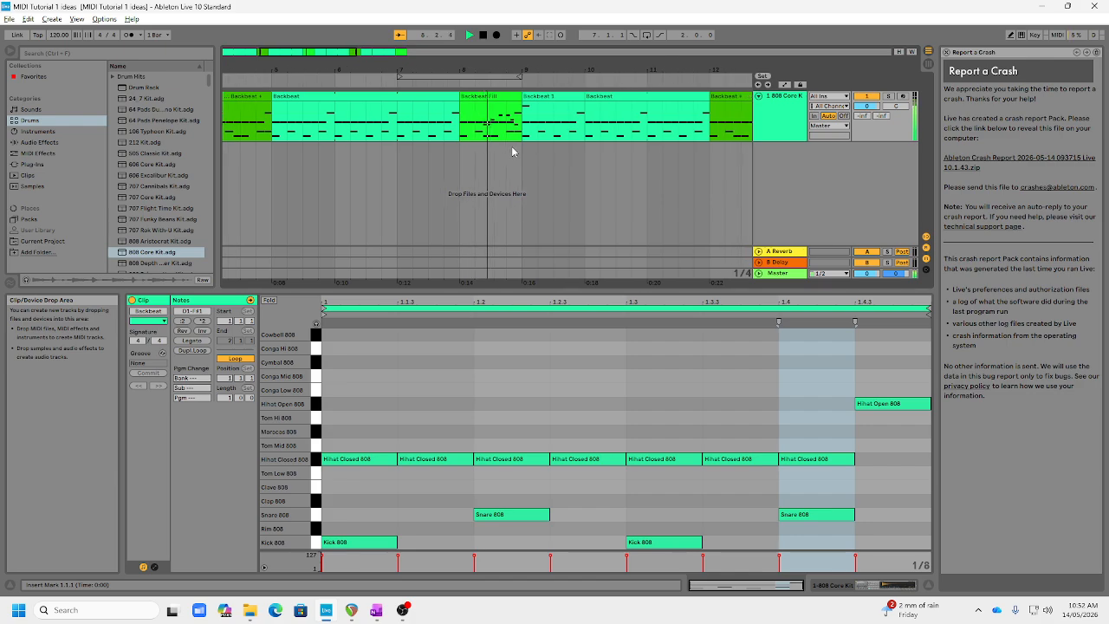
Stop playback of the current drum arrangement and create a new Live Set.
{"action": "left_click", "coordinate": [483, 36]}
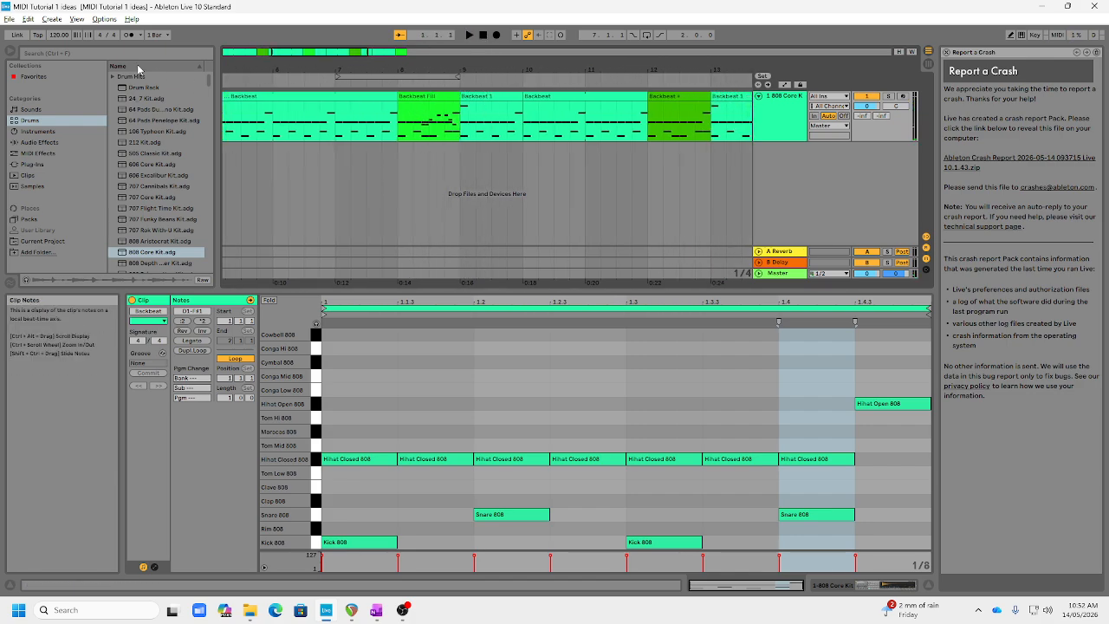
{"action": "left_click", "coordinate": [10, 20]}
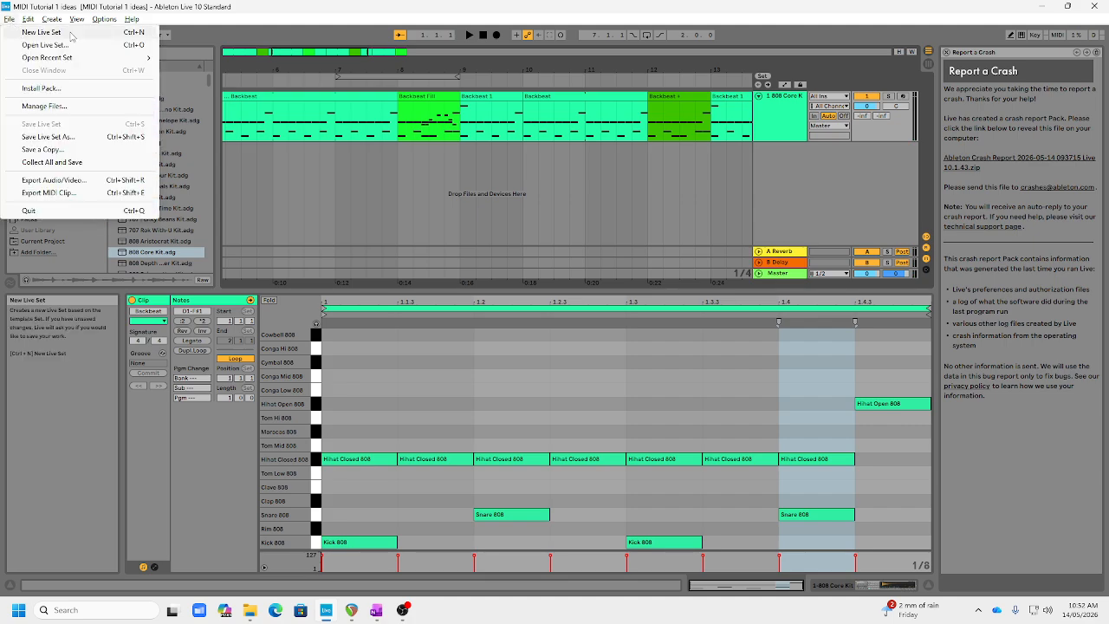
{"action": "left_click", "coordinate": [135, 35]}
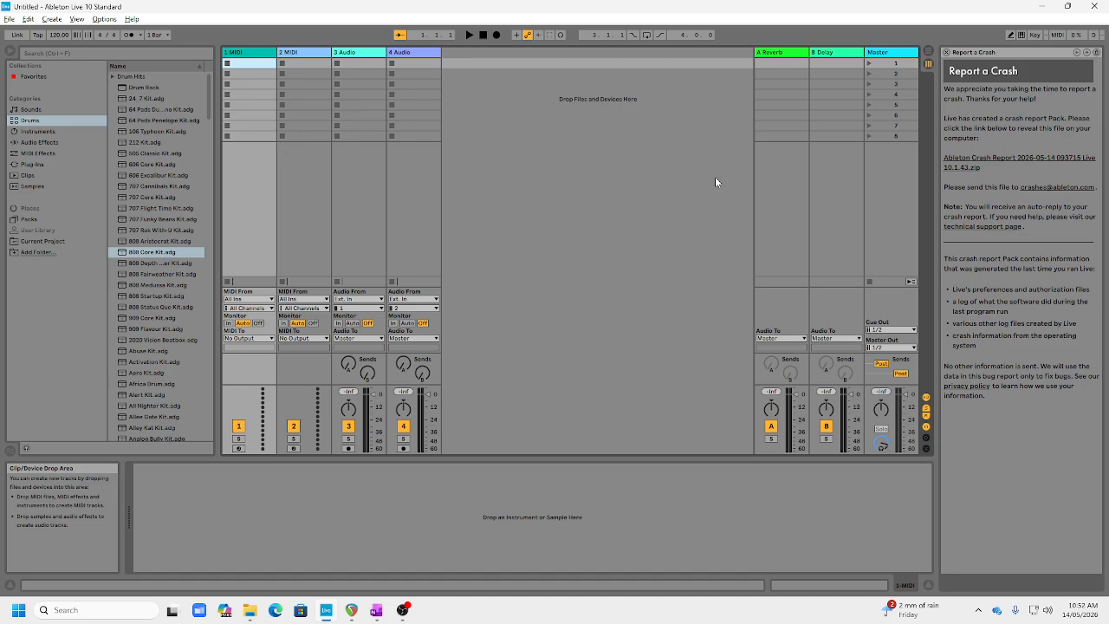
Show the Arrangement View and close the crash report pane.
{"action": "left_click", "coordinate": [929, 56]}
{"action": "left_click", "coordinate": [928, 56]}
{"action": "left_click", "coordinate": [929, 57]}
{"action": "left_click", "coordinate": [928, 57]}
{"action": "left_click", "coordinate": [928, 56]}
{"action": "left_click", "coordinate": [928, 56]}
{"action": "left_click", "coordinate": [928, 56]}
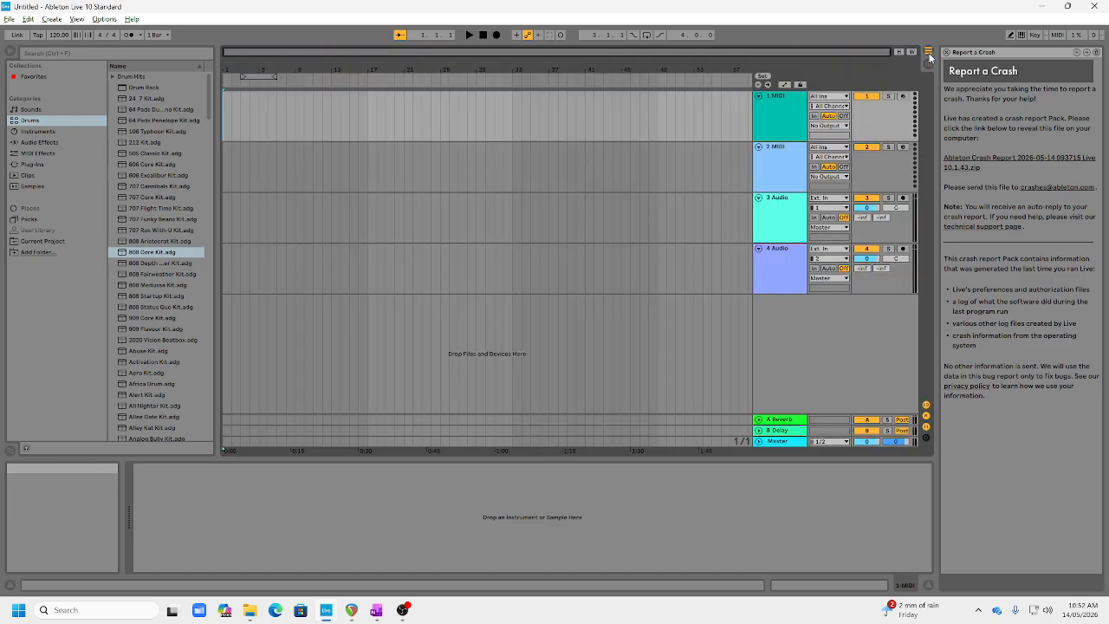
{"action": "left_click", "coordinate": [928, 66]}
{"action": "left_click", "coordinate": [922, 66]}
{"action": "left_click", "coordinate": [947, 52]}
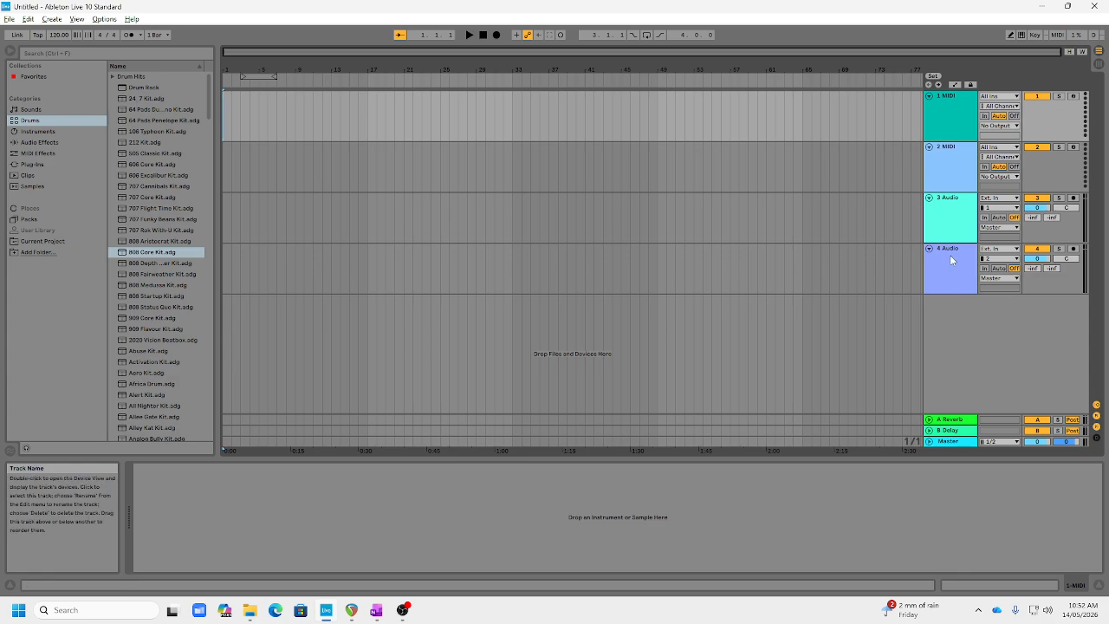
Delete the 2 MIDI, 3 Audio and 4 Audio tracks, keeping only the 1 MIDI track.
{"action": "left_click", "coordinate": [948, 169]}
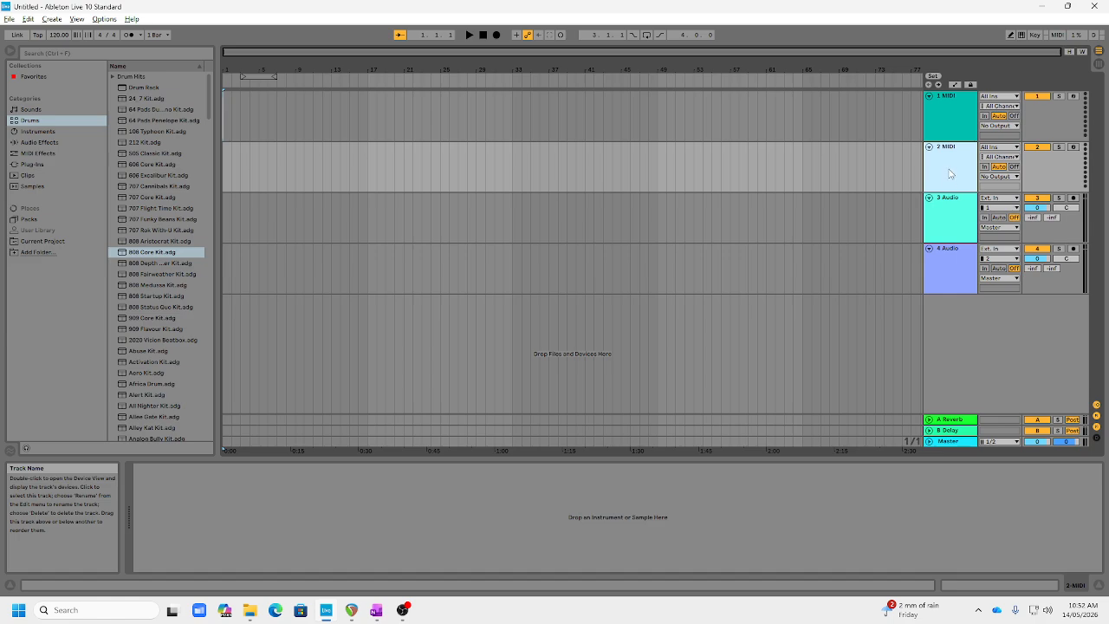
{"action": "key", "text": "Delete"}
{"action": "key", "text": "Delete"}
{"action": "key", "text": "Delete"}
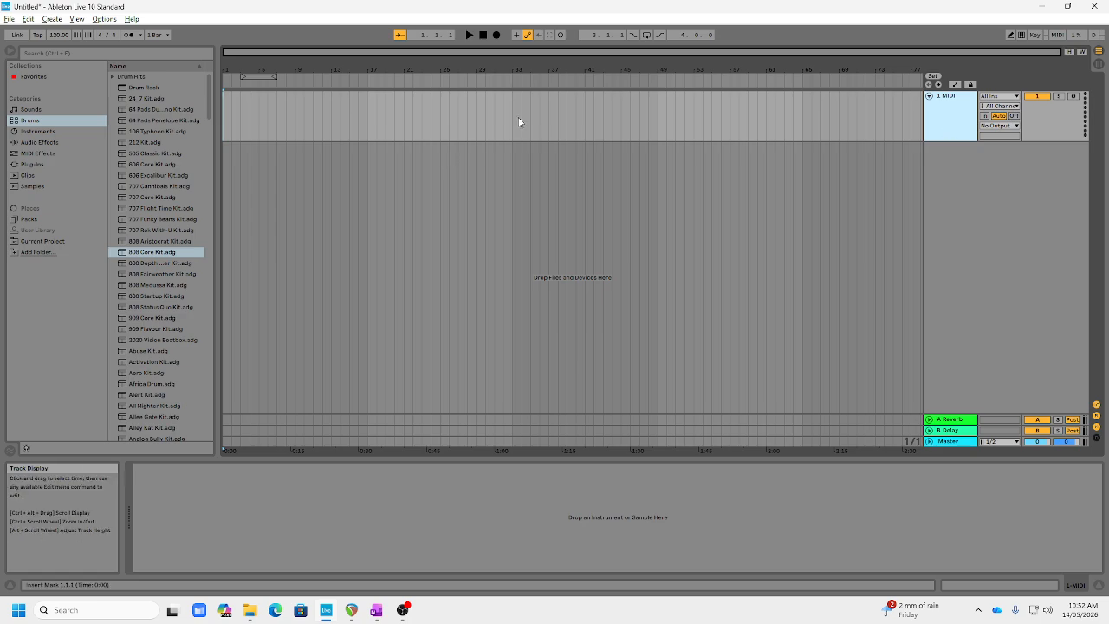
Step the insert marker through the beats of the first two bars on the 1 MIDI track to examine the timeline.
{"action": "left_click", "coordinate": [275, 115]}
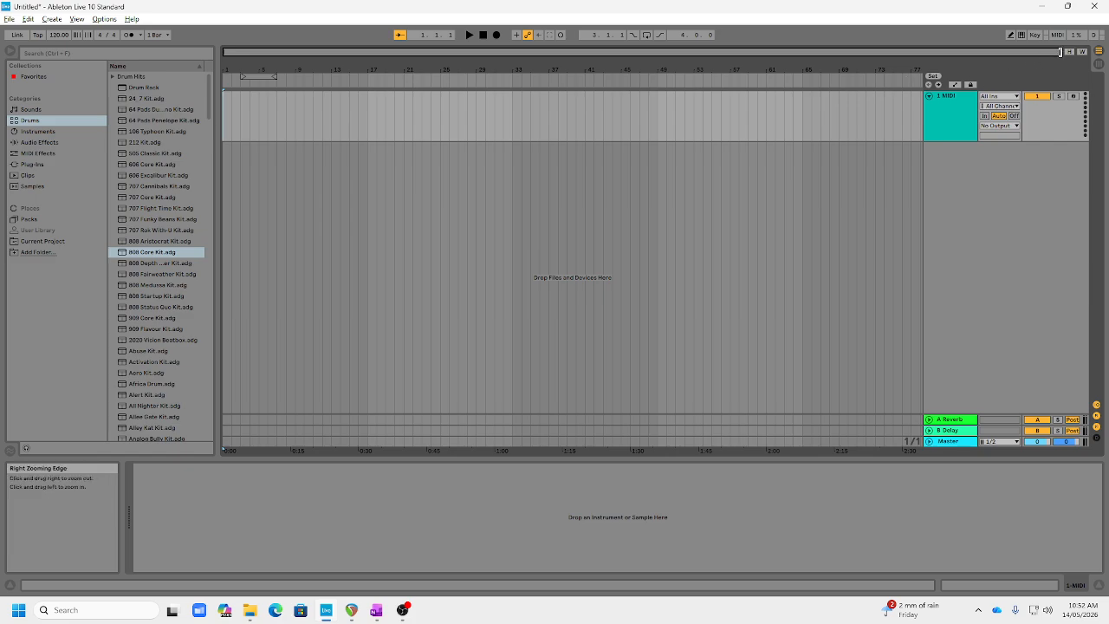
{"action": "left_click_drag", "start_coordinate": [1061, 52], "coordinate": [441, 52]}
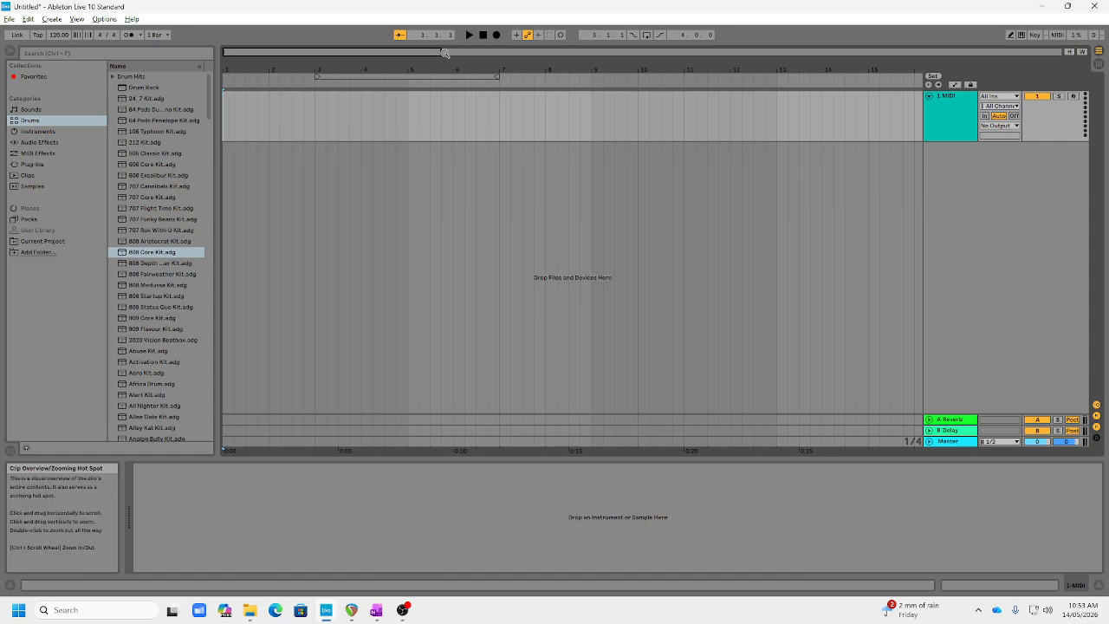
{"action": "left_click_drag", "start_coordinate": [440, 53], "coordinate": [265, 52]}
{"action": "left_click", "coordinate": [280, 80]}
{"action": "left_click", "coordinate": [481, 37]}
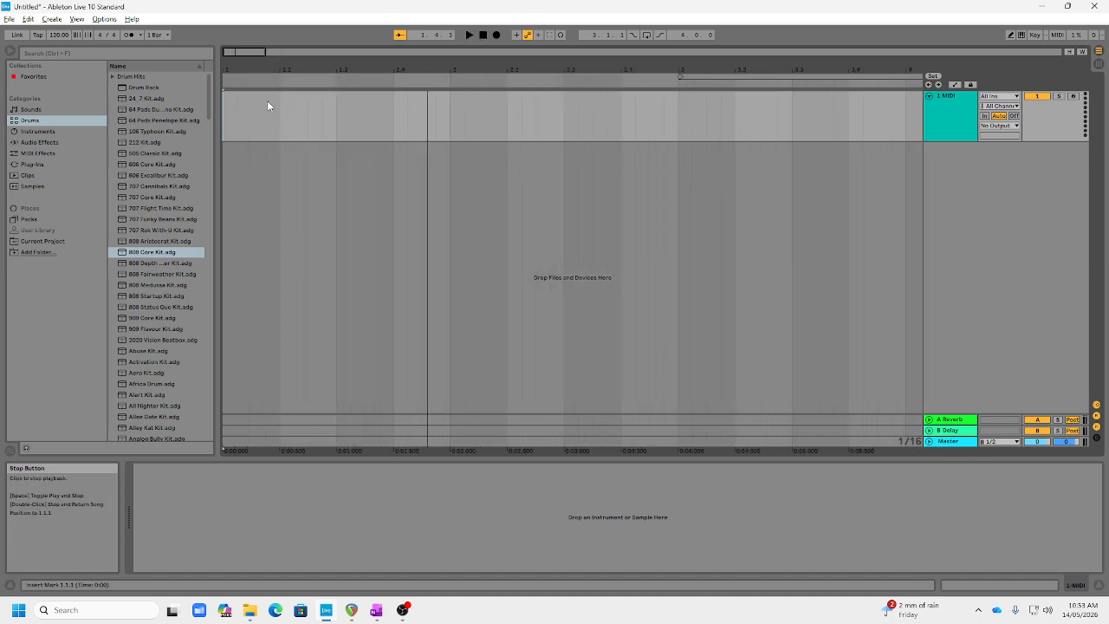
{"action": "left_click", "coordinate": [223, 124]}
{"action": "left_click", "coordinate": [279, 115]}
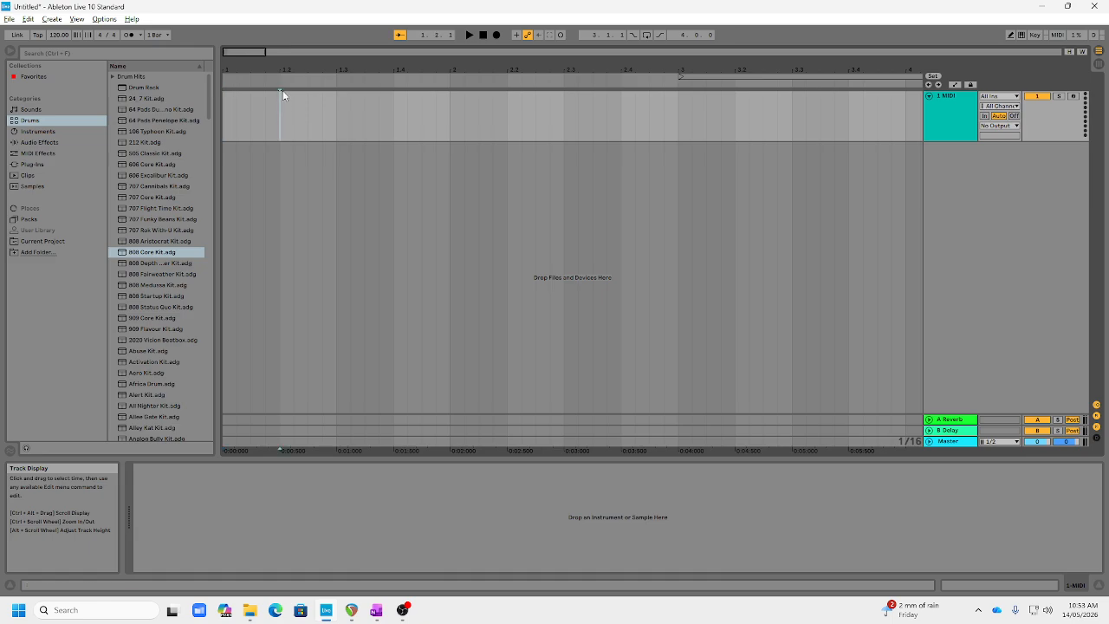
{"action": "left_click", "coordinate": [337, 111]}
{"action": "left_click", "coordinate": [393, 114]}
{"action": "left_click", "coordinate": [455, 115]}
{"action": "left_click", "coordinate": [507, 113]}
{"action": "left_click", "coordinate": [568, 126]}
{"action": "left_click", "coordinate": [677, 108]}
{"action": "left_click", "coordinate": [682, 107]}
Loop the arrangement over bar 1 and play the loop to check it.
{"action": "left_click_drag", "start_coordinate": [450, 109], "coordinate": [199, 95]}
{"action": "right_click", "coordinate": [264, 122]}
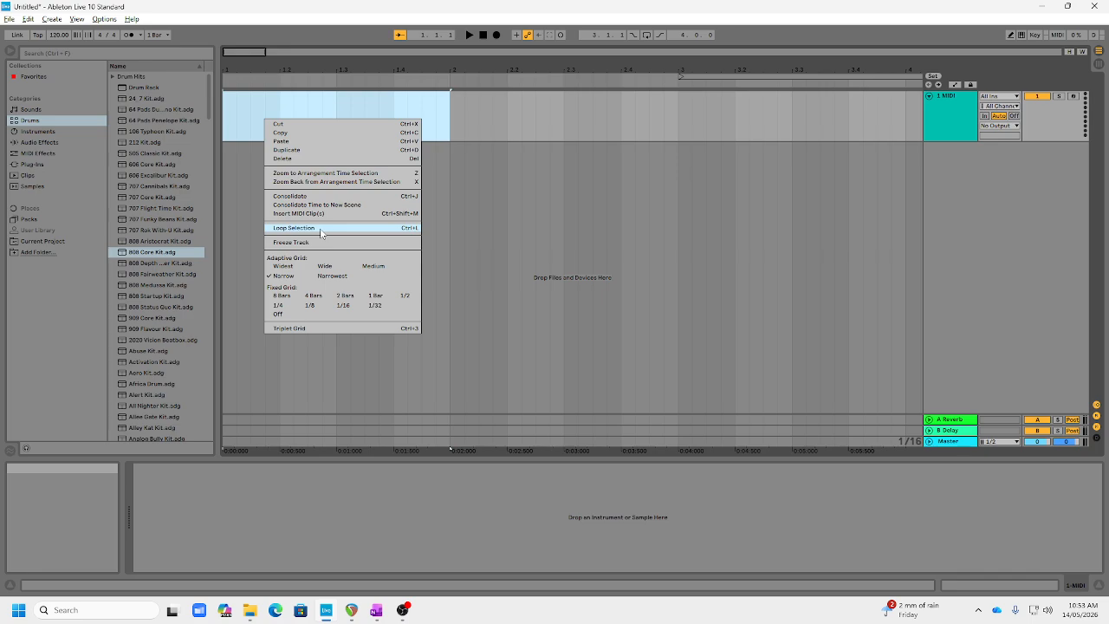
{"action": "left_click", "coordinate": [404, 229]}
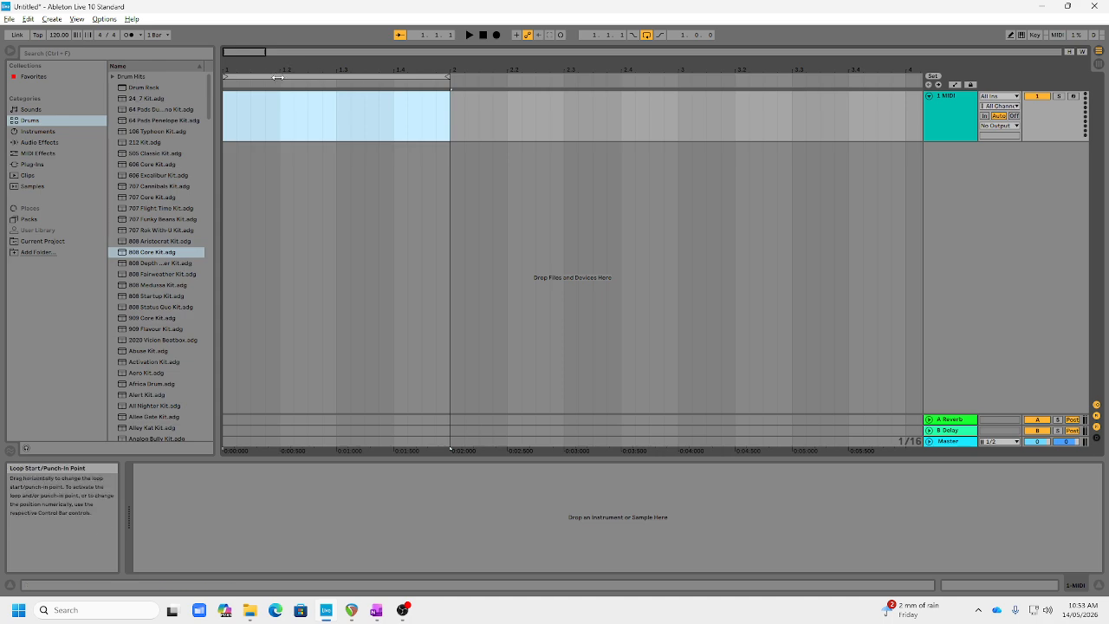
{"action": "left_click", "coordinate": [484, 36]}
{"action": "left_click", "coordinate": [470, 35]}
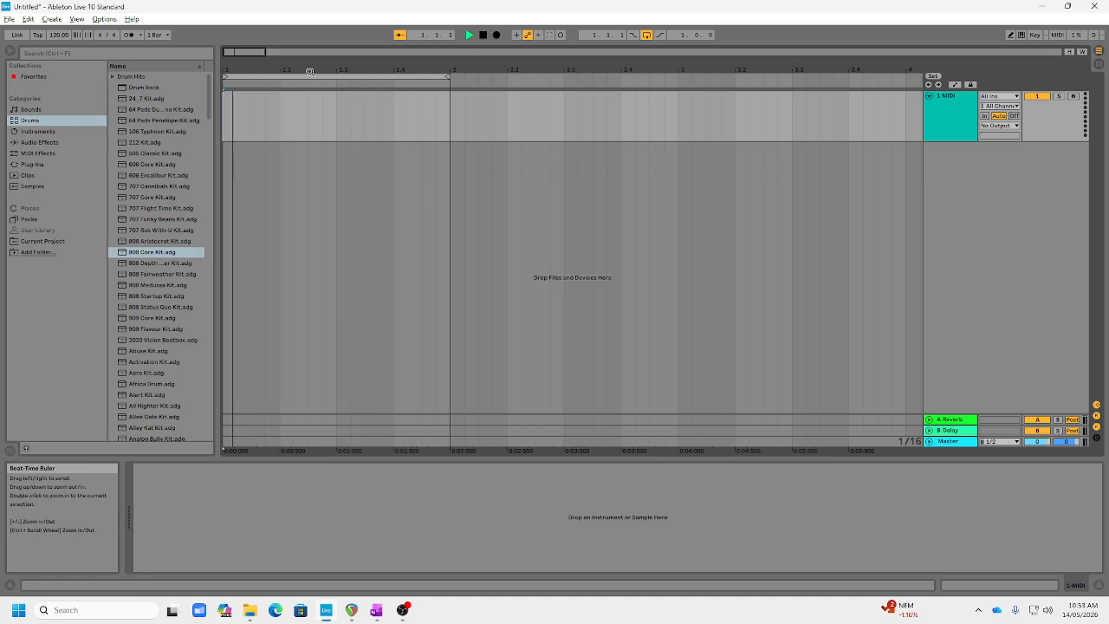
{"action": "left_click", "coordinate": [484, 36]}
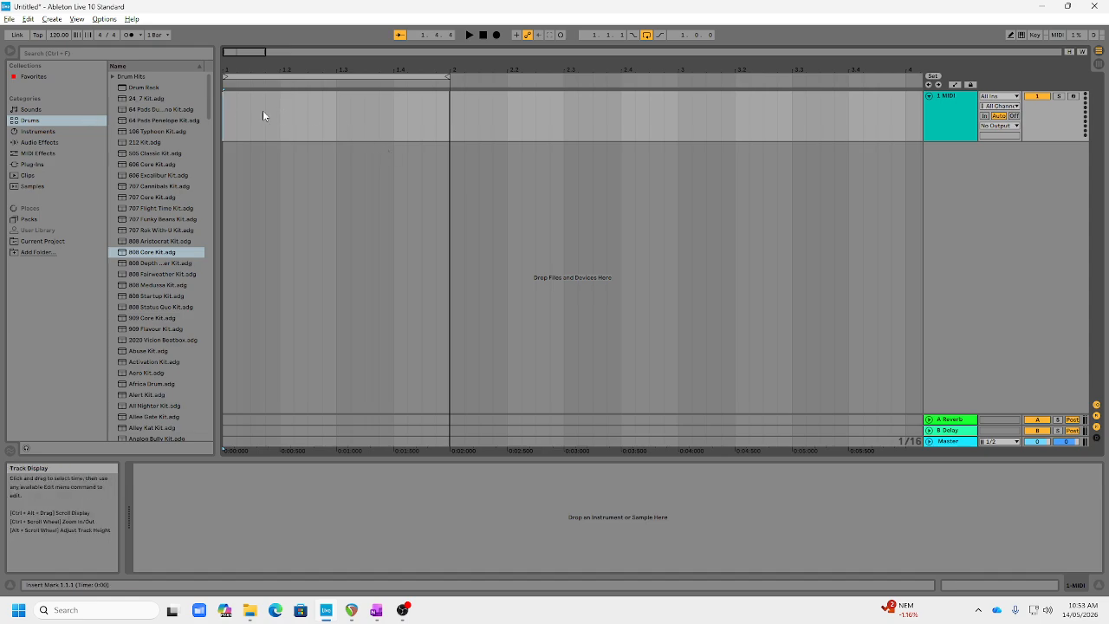
Insert a one-bar MIDI clip over bar 1 of the 1 MIDI track and briefly play it.
{"action": "left_click", "coordinate": [51, 19]}
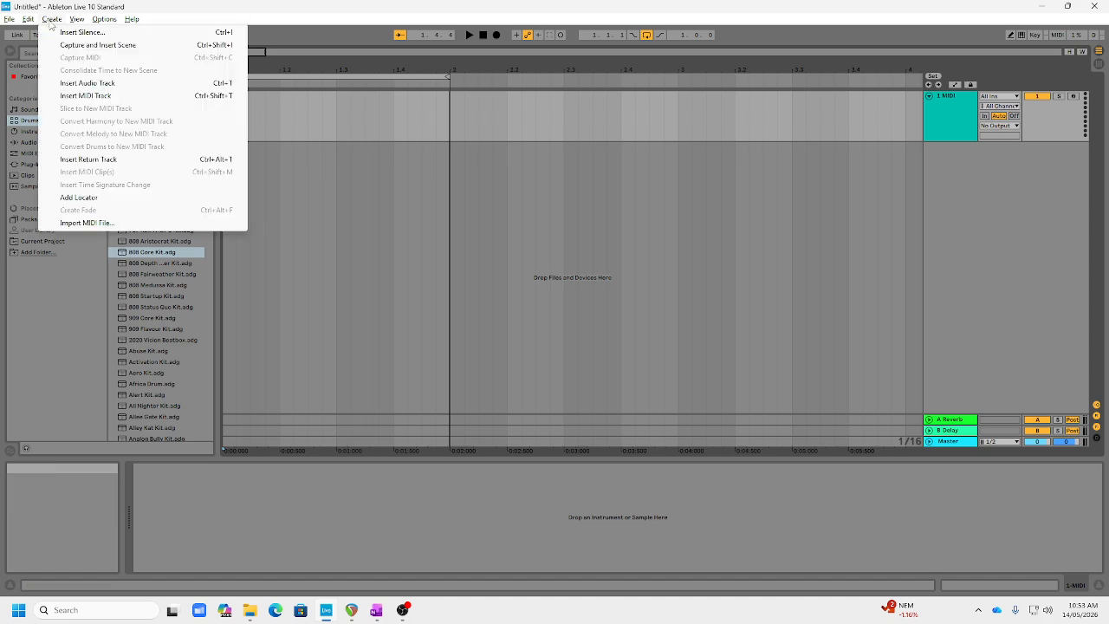
{"action": "left_click", "coordinate": [411, 96]}
{"action": "left_click_drag", "start_coordinate": [450, 100], "coordinate": [159, 98]}
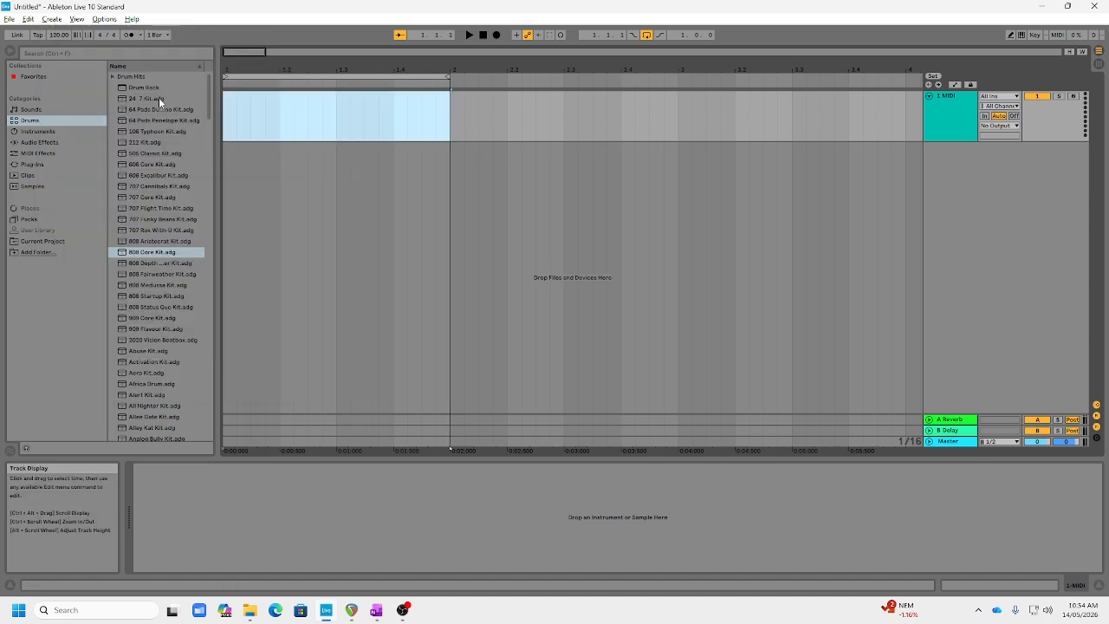
{"action": "left_click", "coordinate": [51, 19]}
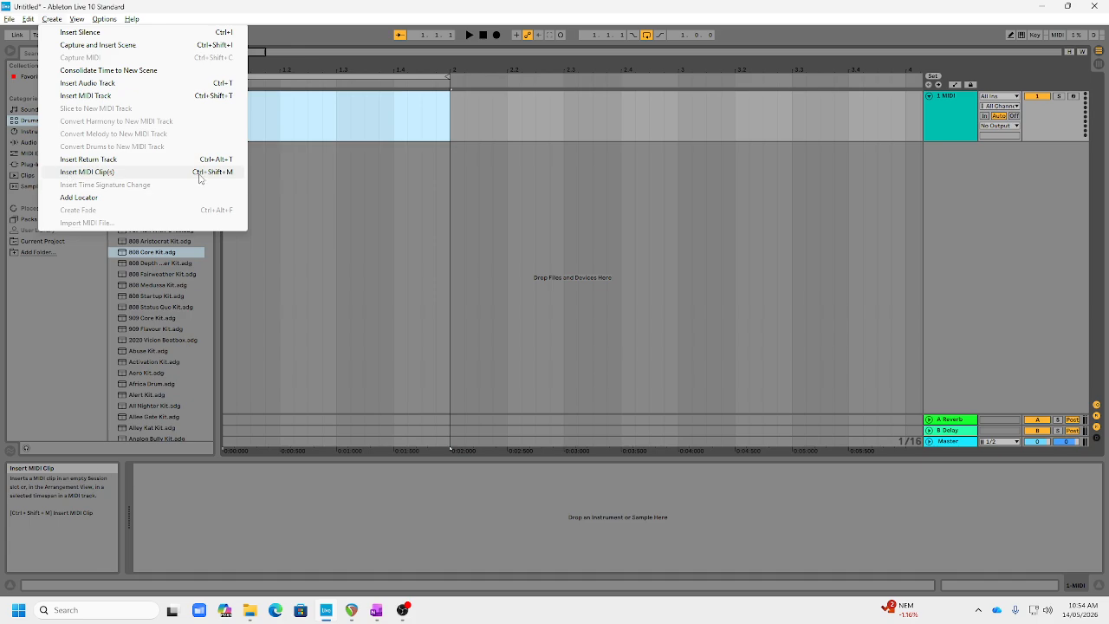
{"action": "left_click", "coordinate": [104, 172]}
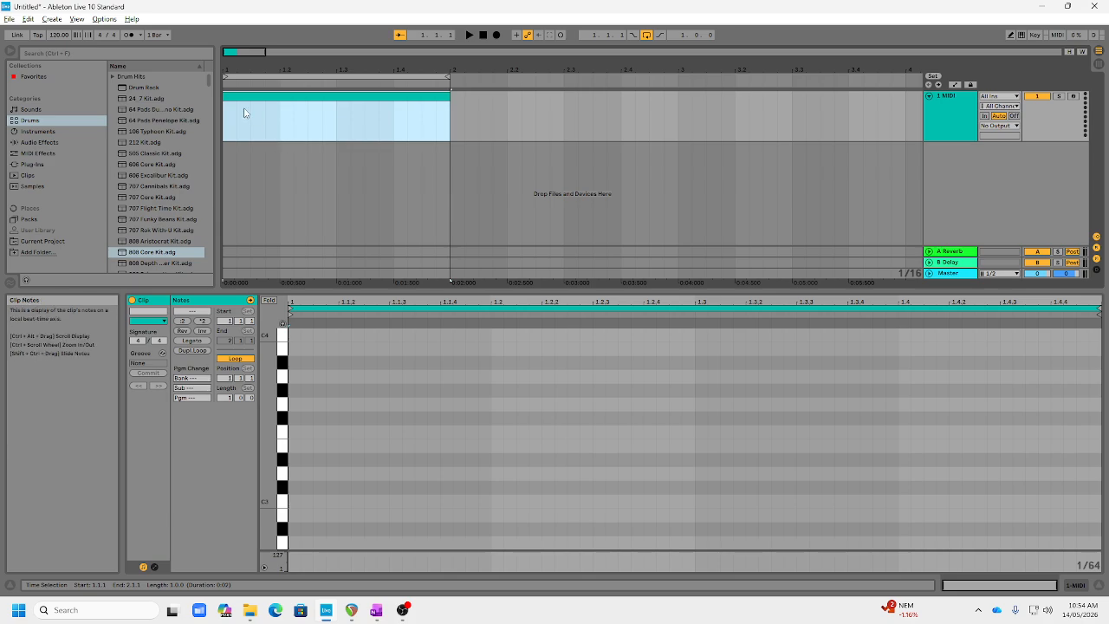
{"action": "left_click", "coordinate": [469, 34]}
{"action": "left_click", "coordinate": [487, 36]}
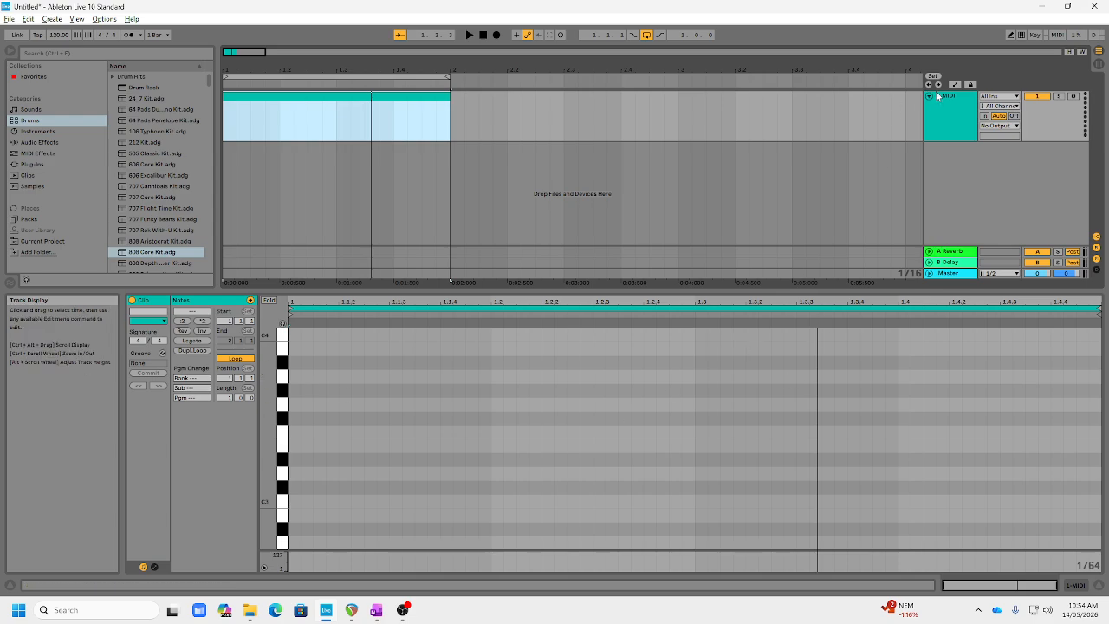
Draw four short test notes between C#3 and F3 at the start of the empty MIDI clip.
{"action": "double_click", "coordinate": [319, 487]}
{"action": "double_click", "coordinate": [293, 460]}
{"action": "double_click", "coordinate": [344, 432]}
{"action": "double_click", "coordinate": [383, 445]}
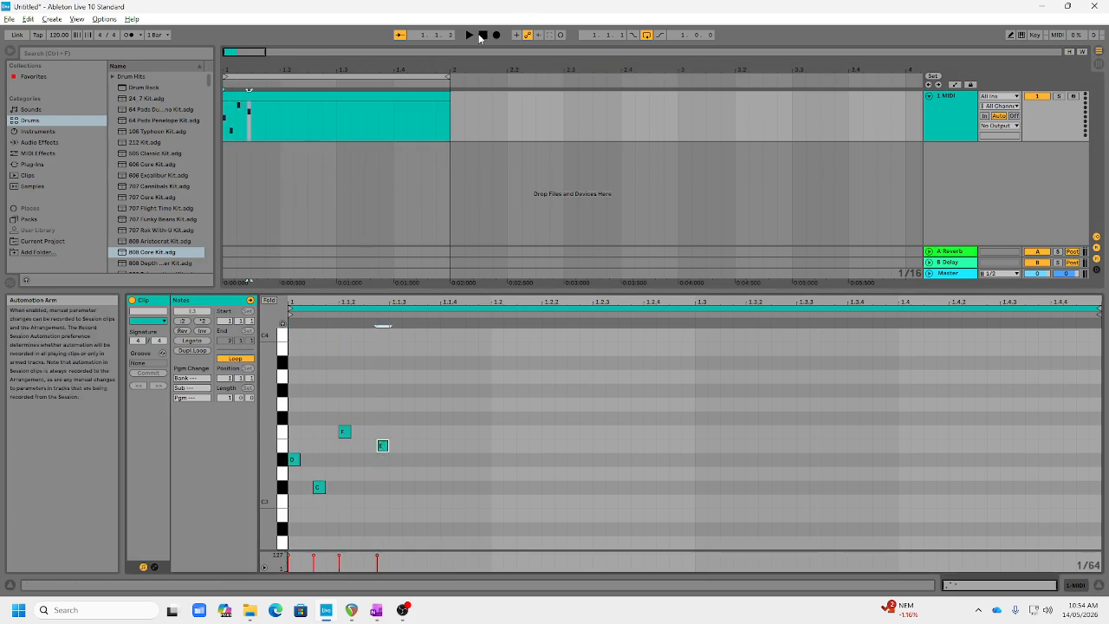
Play back the four test notes and delete them all from the clip.
{"action": "left_click", "coordinate": [483, 36]}
{"action": "left_click", "coordinate": [470, 36]}
{"action": "left_click", "coordinate": [484, 35]}
{"action": "left_click_drag", "start_coordinate": [414, 518], "coordinate": [291, 425]}
{"action": "key", "text": "Delete"}
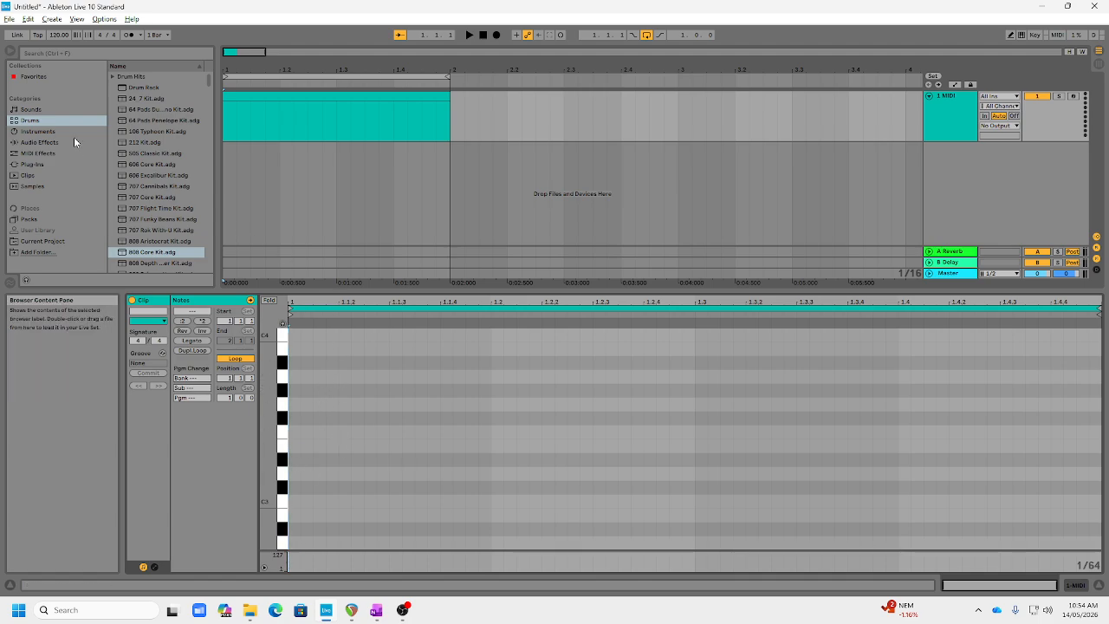
Load the 808 Core Kit from the Drums category onto the 1 MIDI track.
{"action": "left_click", "coordinate": [32, 109]}
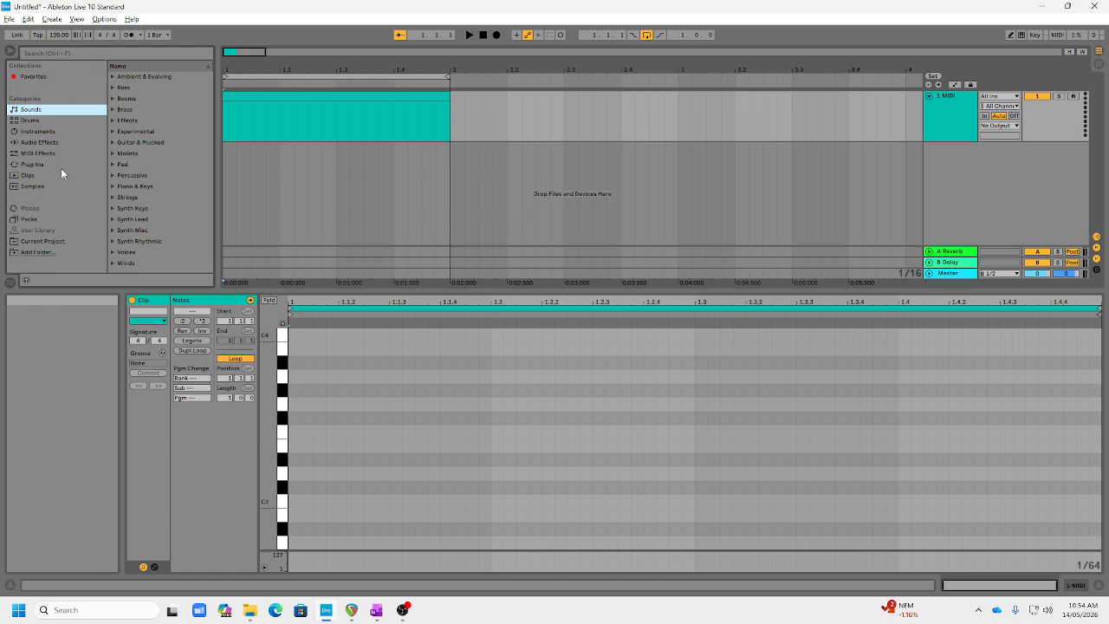
{"action": "left_click", "coordinate": [27, 122]}
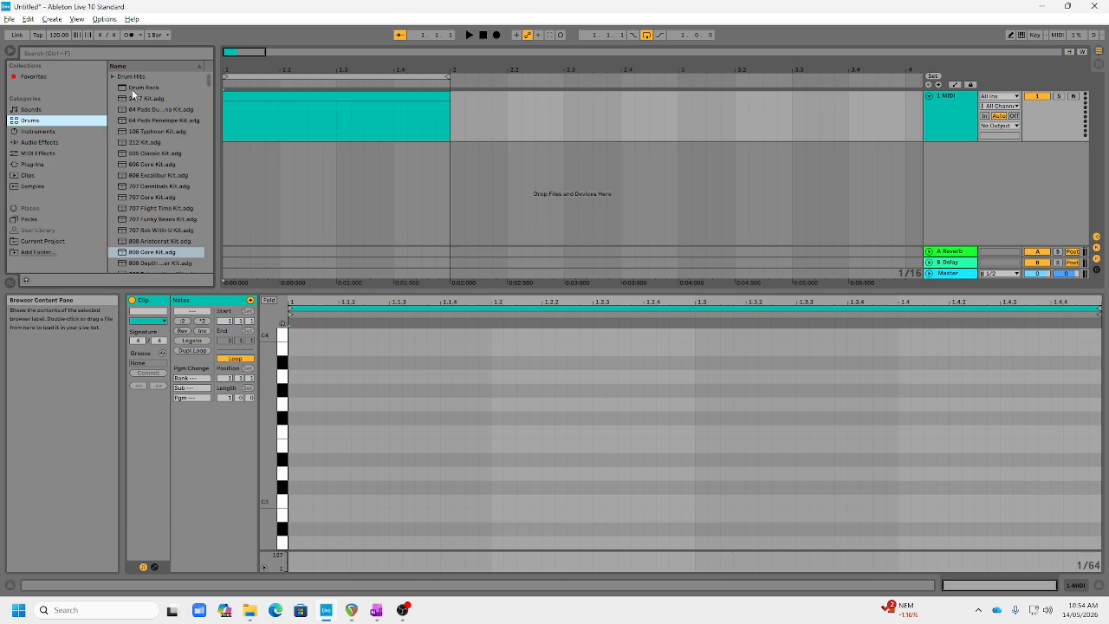
{"action": "left_click", "coordinate": [145, 253]}
{"action": "left_click_drag", "start_coordinate": [155, 251], "coordinate": [946, 114]}
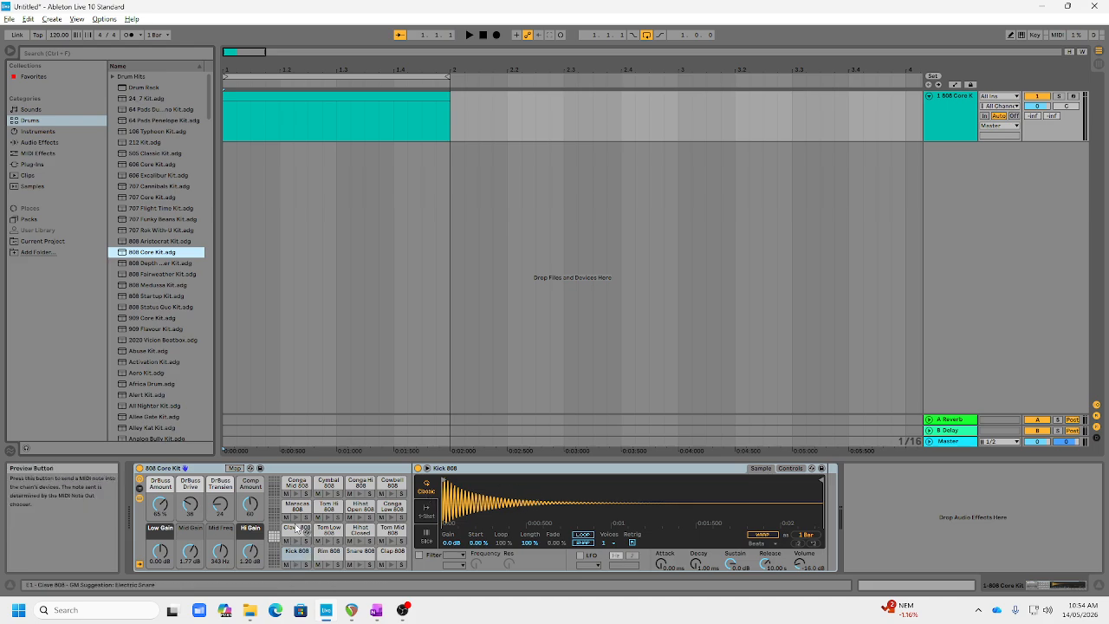
Preview the 808 Core Kit's kick, closed and open hi-hat, toms, clave, maracas and conga pads.
{"action": "left_click", "coordinate": [297, 564]}
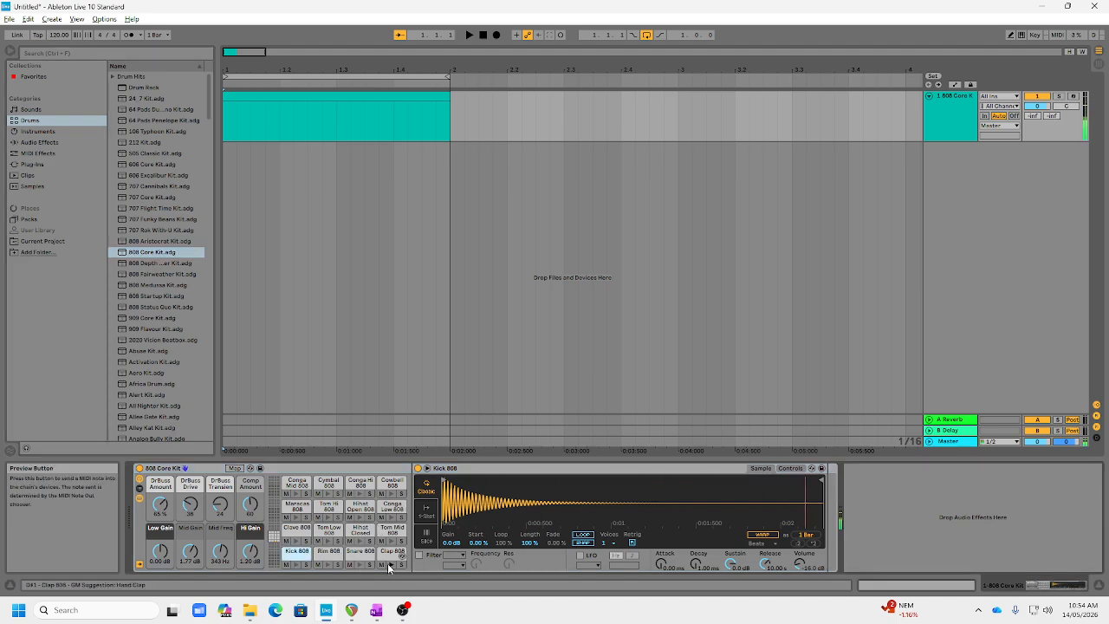
{"action": "left_click", "coordinate": [361, 543]}
{"action": "left_click", "coordinate": [328, 541]}
{"action": "left_click", "coordinate": [296, 541]}
{"action": "left_click", "coordinate": [294, 518]}
{"action": "left_click", "coordinate": [328, 517]}
{"action": "left_click", "coordinate": [361, 517]}
{"action": "left_click", "coordinate": [392, 518]}
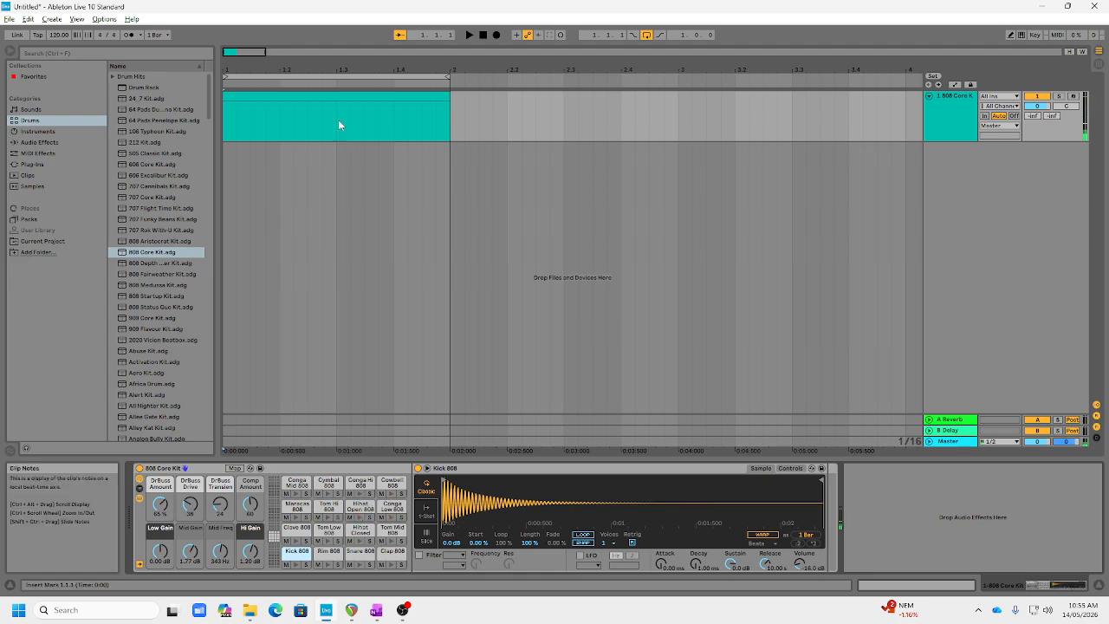
Compare the MIDI clip's note editor with the track's 808 Core Kit device view, finishing in the note editor.
{"action": "double_click", "coordinate": [327, 97]}
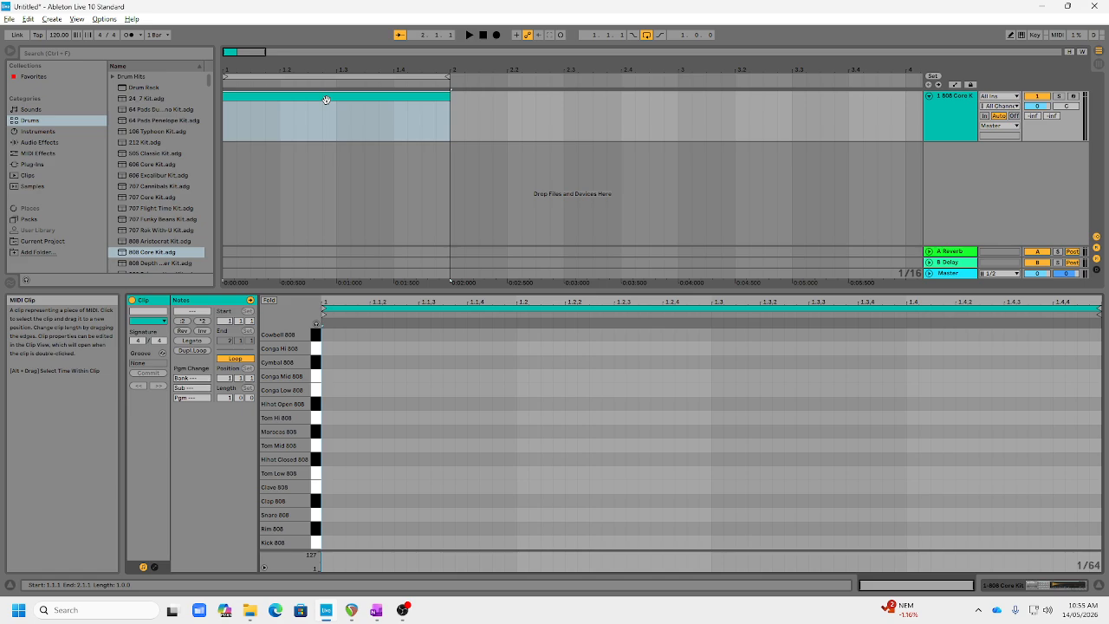
{"action": "double_click", "coordinate": [958, 124]}
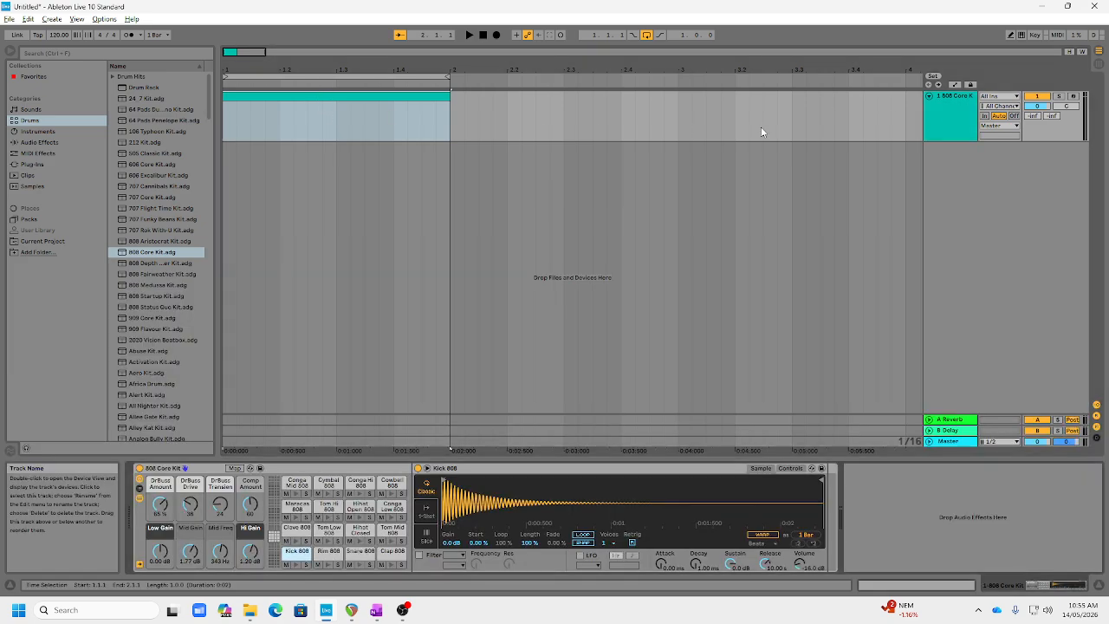
{"action": "double_click", "coordinate": [951, 121]}
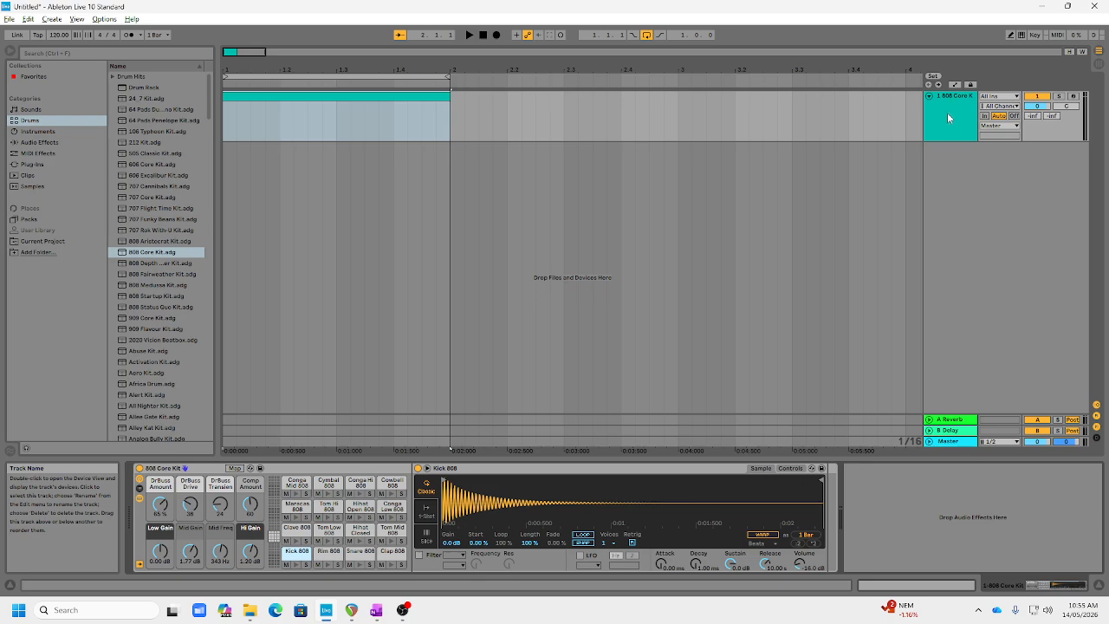
{"action": "left_click", "coordinate": [351, 101]}
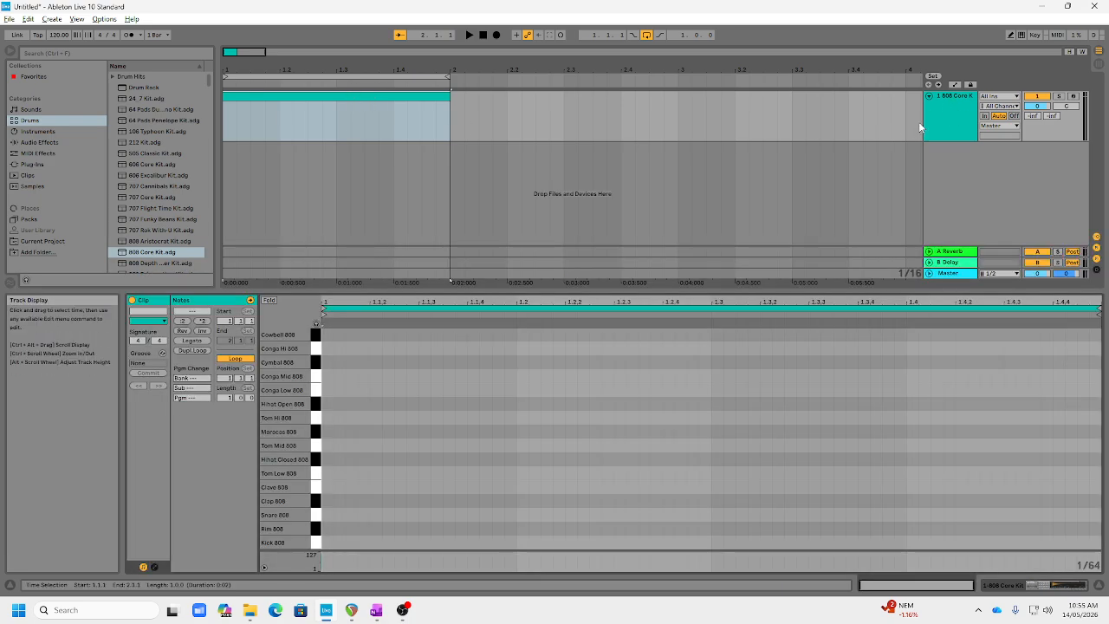
{"action": "left_click", "coordinate": [944, 117]}
{"action": "left_click", "coordinate": [940, 586]}
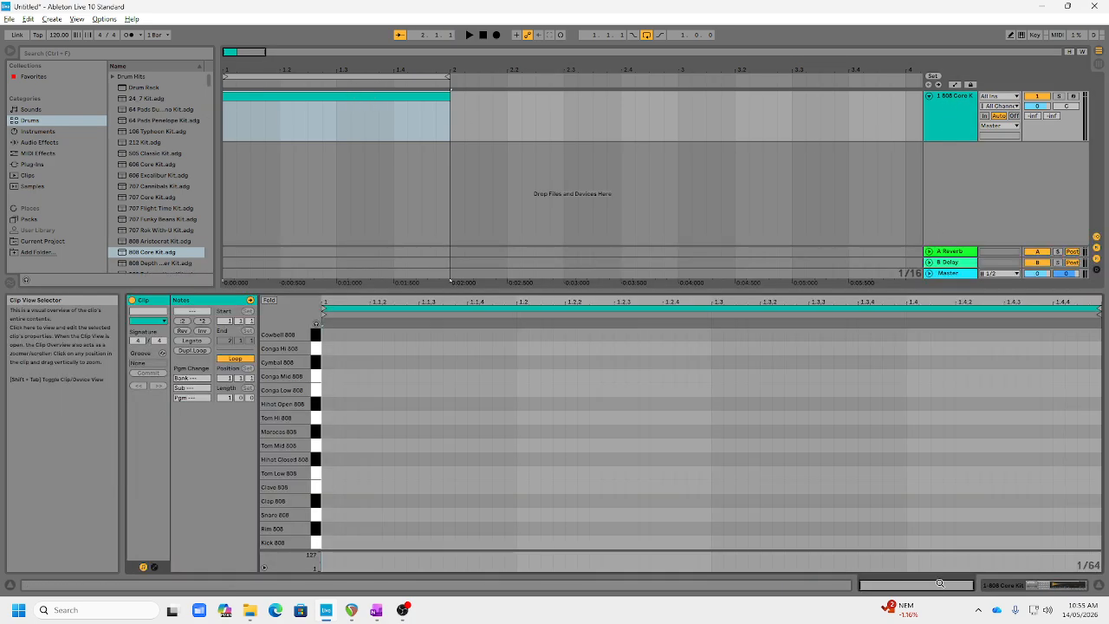
{"action": "left_click", "coordinate": [1017, 586]}
{"action": "left_click", "coordinate": [936, 589]}
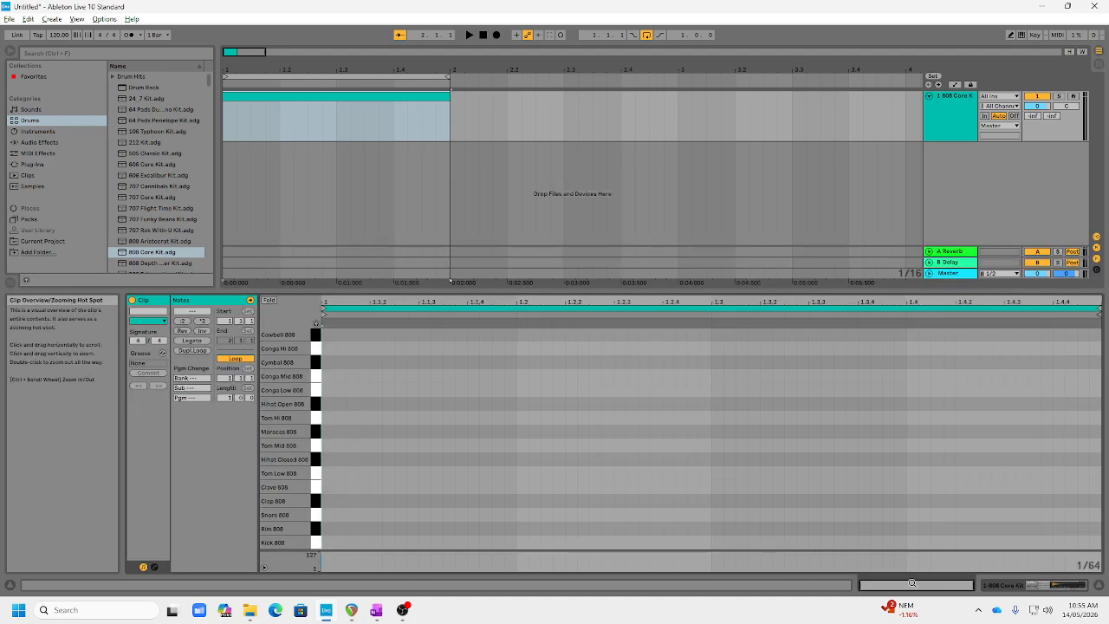
{"action": "left_click", "coordinate": [996, 587]}
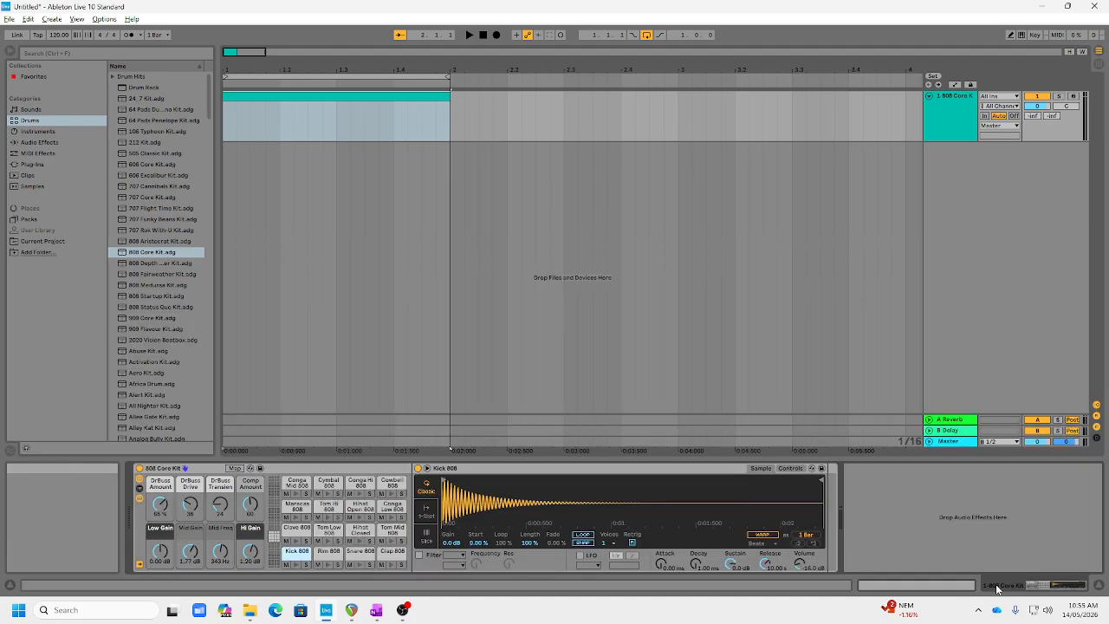
{"action": "left_click", "coordinate": [1056, 588]}
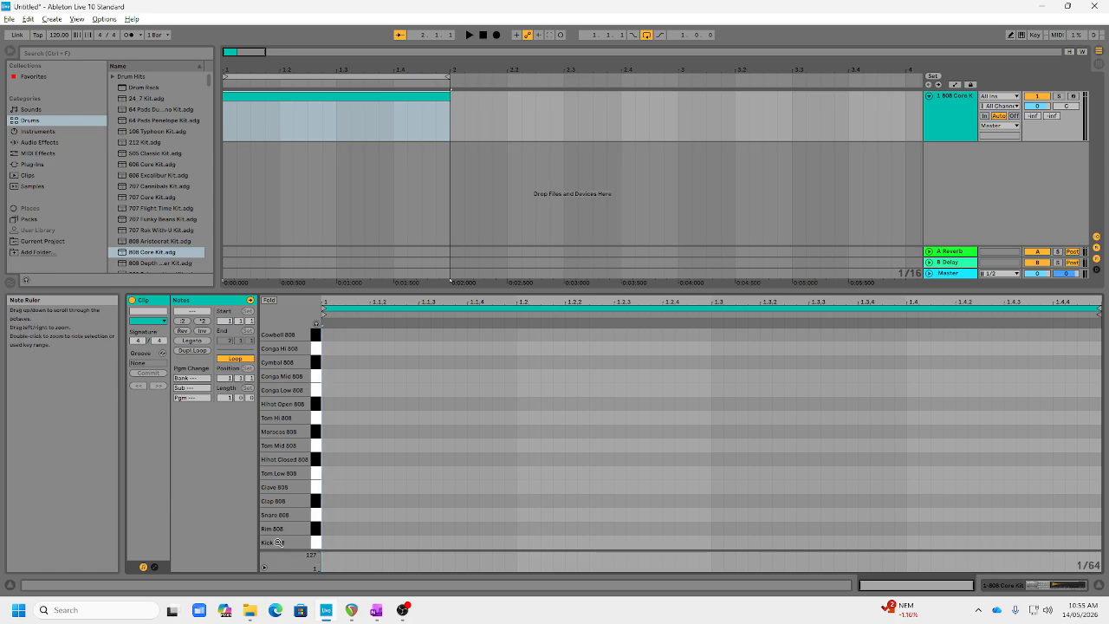
Look at the track's device view and the Session View, then return to the arrangement and the MIDI clip's note editor.
{"action": "double_click", "coordinate": [952, 120]}
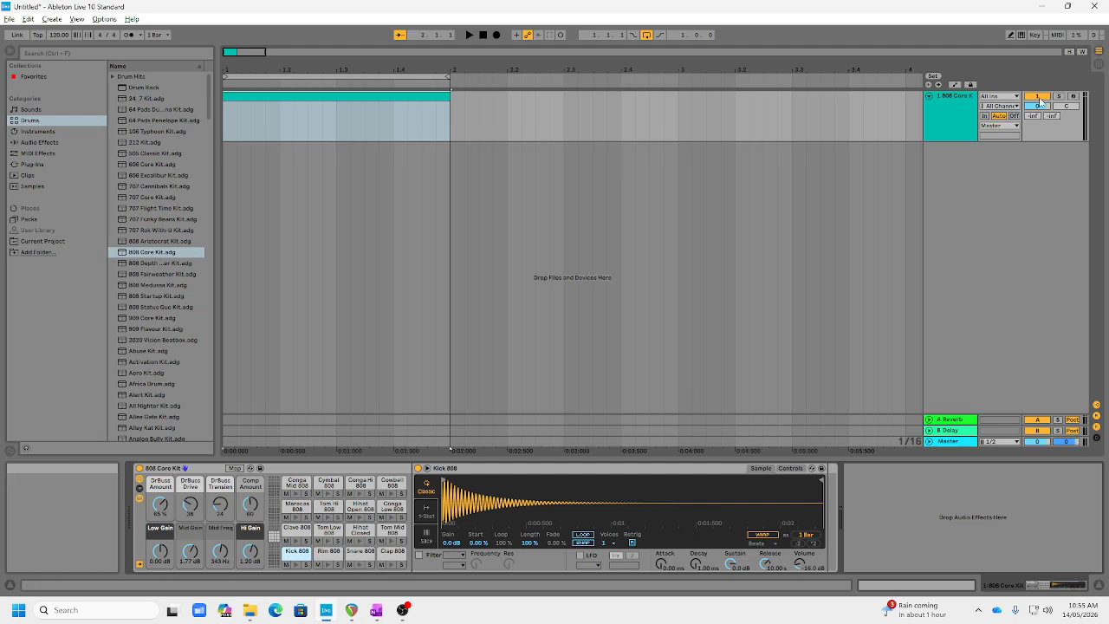
{"action": "left_click", "coordinate": [1099, 62]}
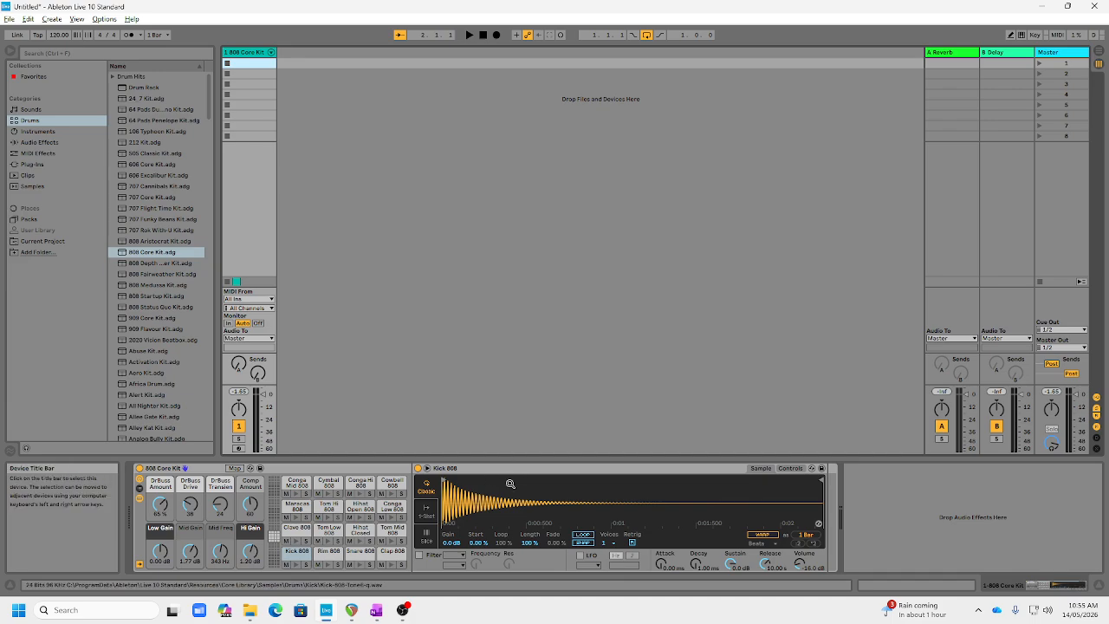
{"action": "left_click", "coordinate": [1099, 51]}
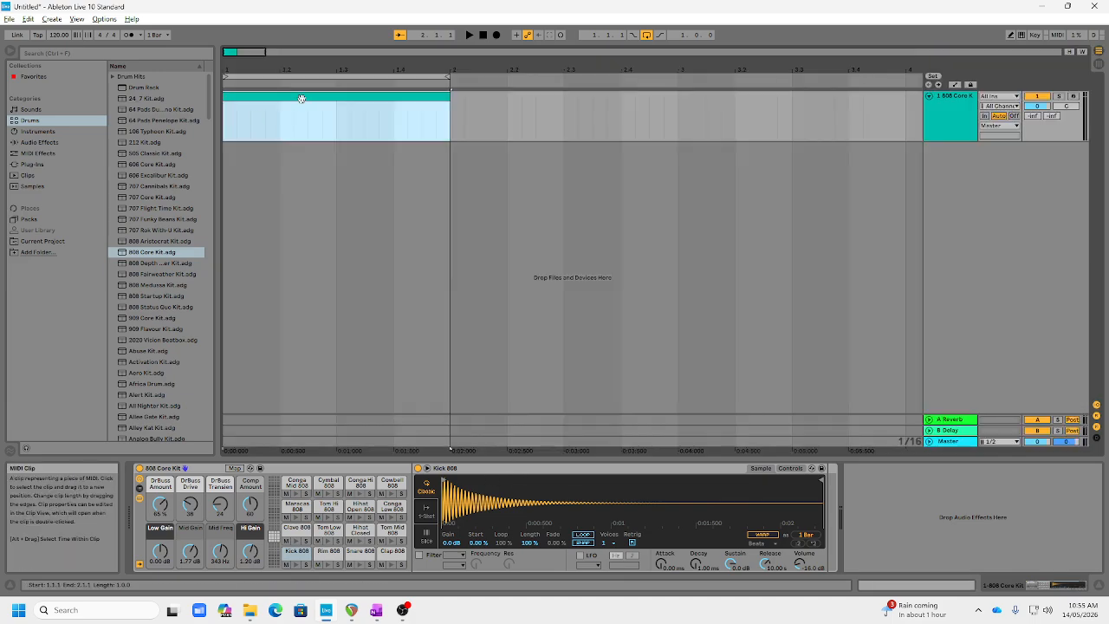
{"action": "double_click", "coordinate": [303, 97]}
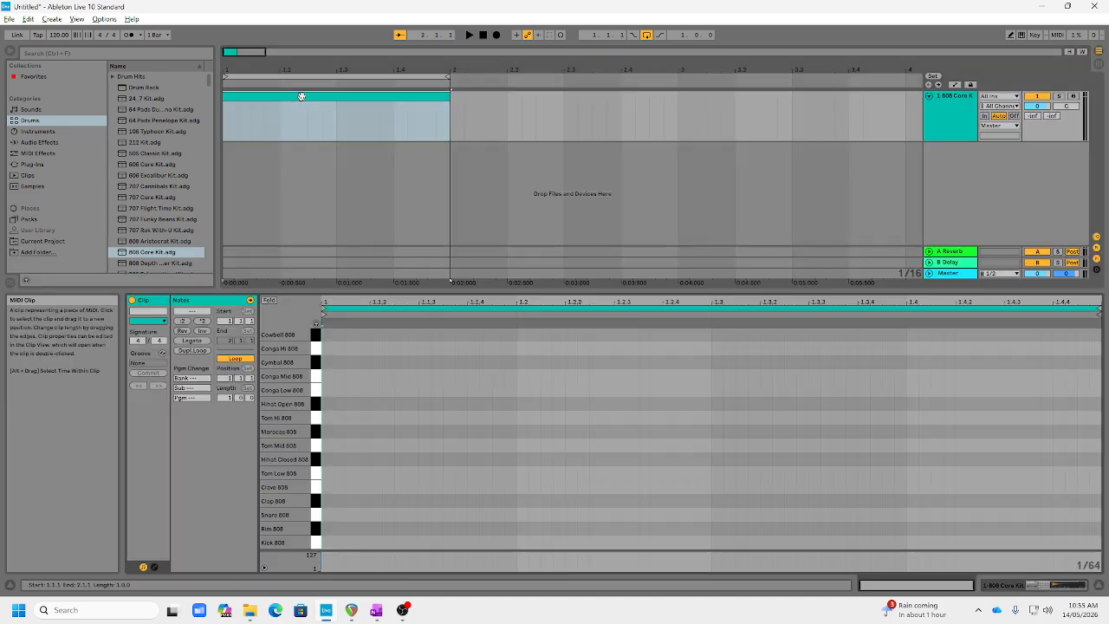
Place a test Kick 808 note at the start of the clip, play it back and delete it.
{"action": "double_click", "coordinate": [327, 541]}
{"action": "left_click", "coordinate": [469, 35]}
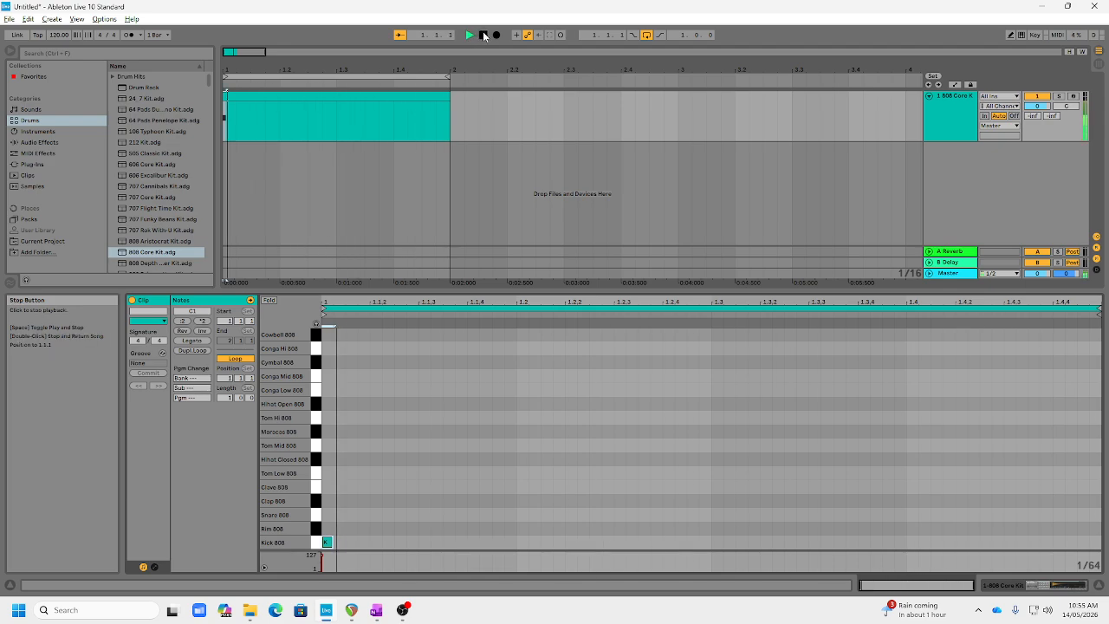
{"action": "left_click", "coordinate": [484, 34]}
{"action": "key", "text": "Delete"}
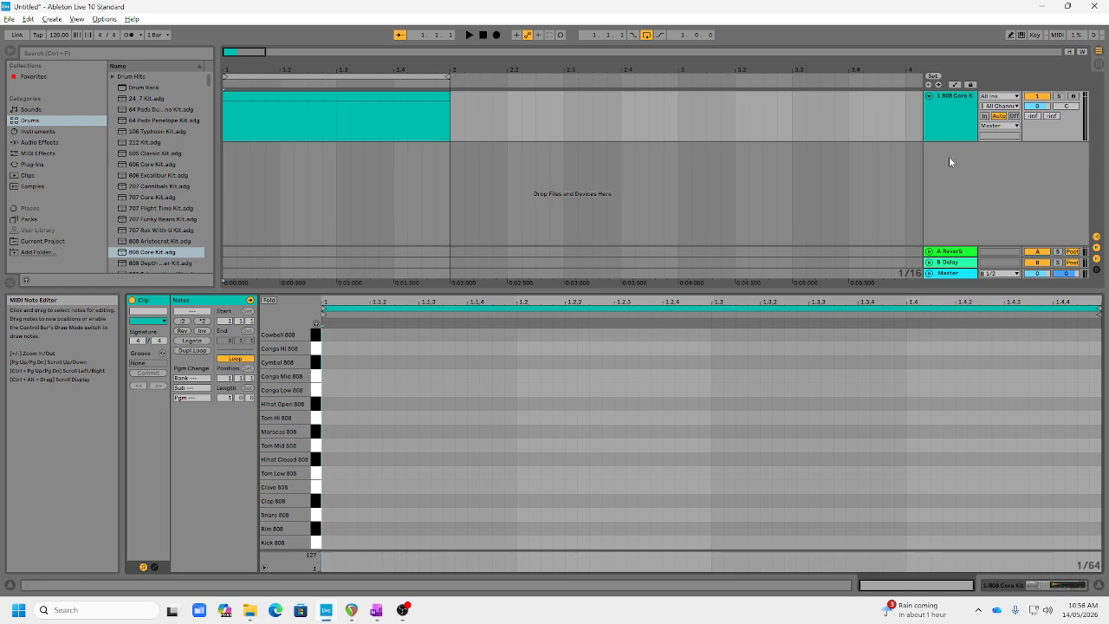
Draw 1/64 notes along the whole Hihat Closed 808 row with Draw Mode and play them back.
{"action": "left_click", "coordinate": [1011, 36]}
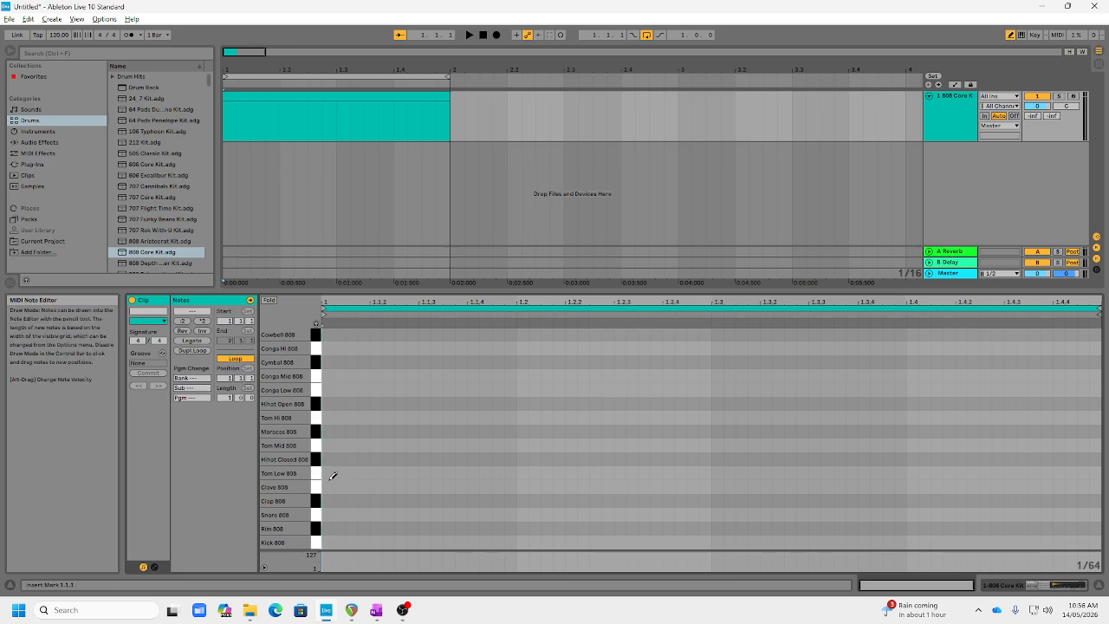
{"action": "left_click_drag", "start_coordinate": [330, 456], "coordinate": [1098, 460]}
{"action": "left_click", "coordinate": [470, 35]}
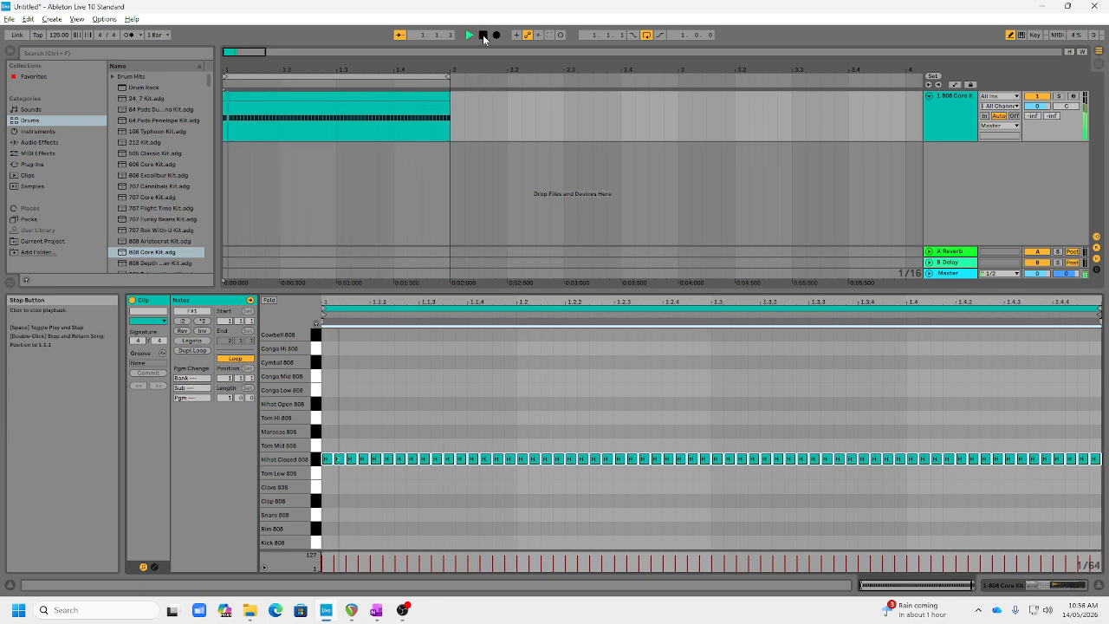
{"action": "left_click", "coordinate": [483, 37]}
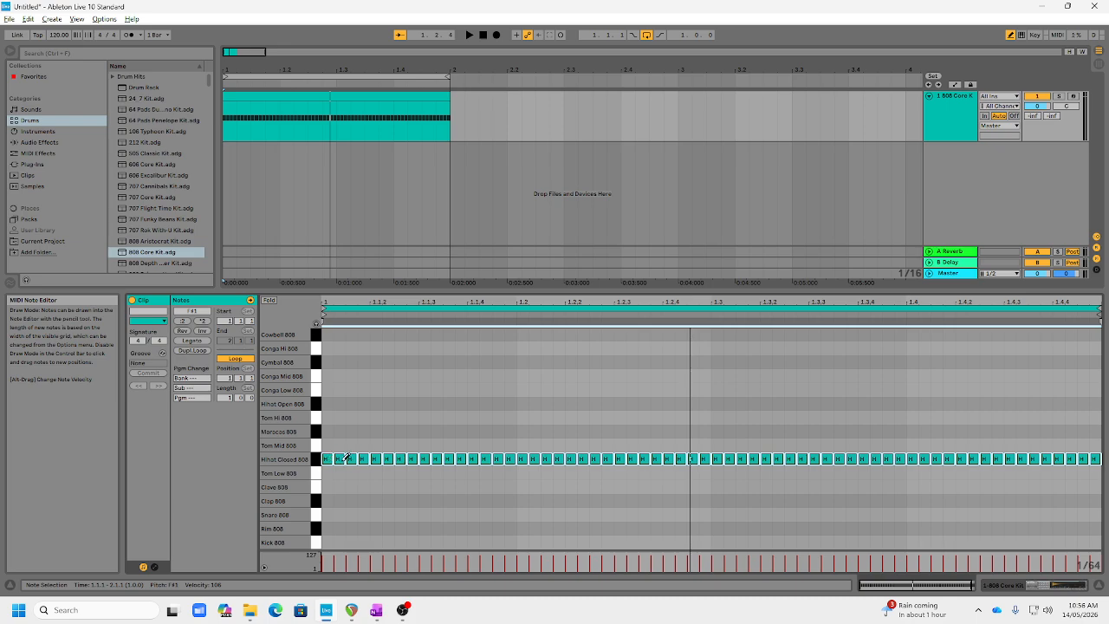
Turn off Draw Mode and delete all the 1/64 closed hi-hat notes.
{"action": "key", "text": "b"}
{"action": "left_click_drag", "start_coordinate": [326, 450], "coordinate": [1092, 481]}
{"action": "key", "text": "Delete"}
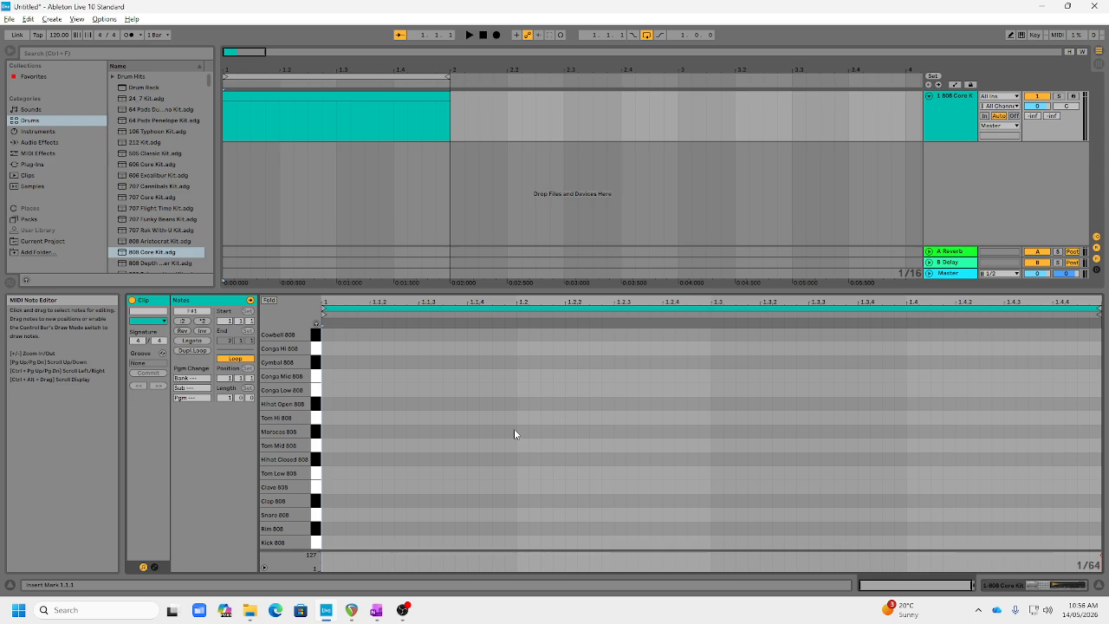
Set the fixed grid to 1/8 and draw eighth-note Hihat Closed 808 hits across the bar, auditioning them and removing the extra note past the loop end.
{"action": "right_click", "coordinate": [471, 420]}
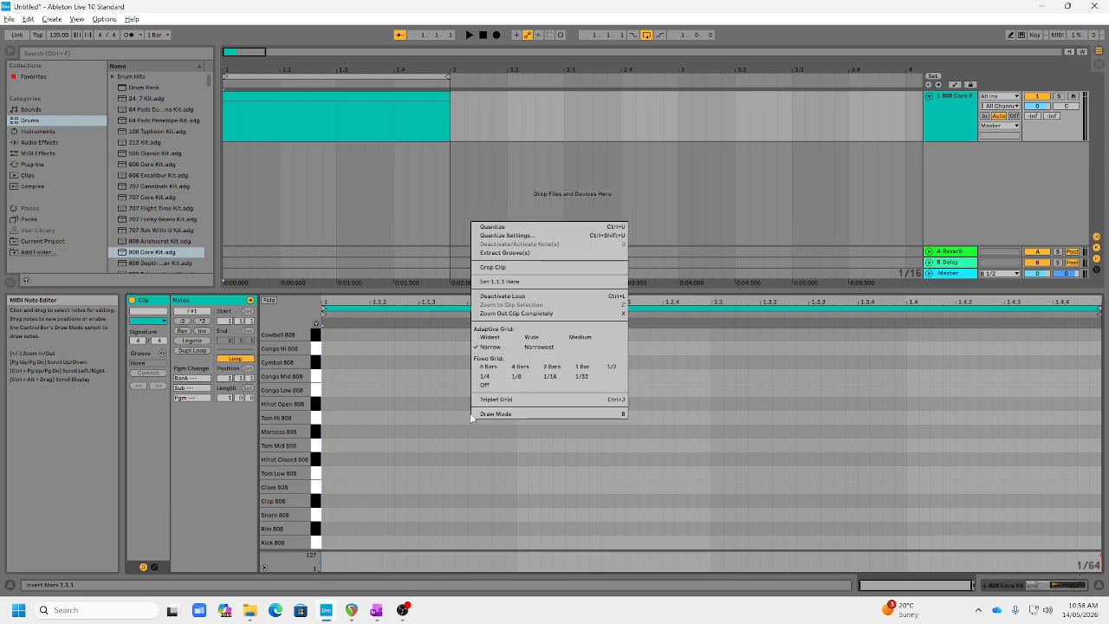
{"action": "left_click", "coordinate": [521, 377]}
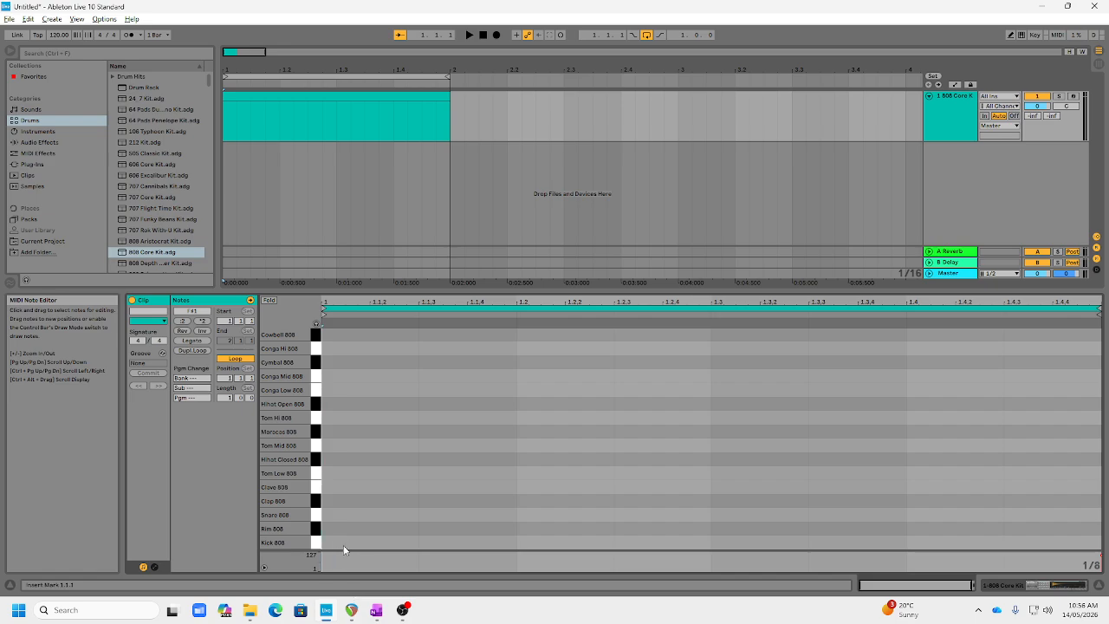
{"action": "key", "text": "b"}
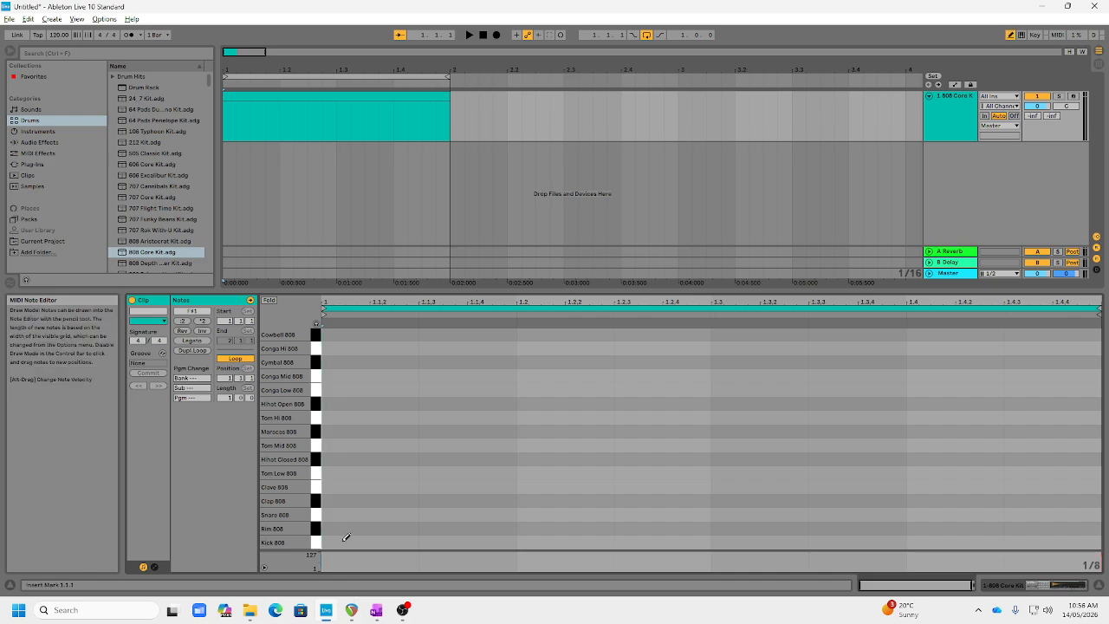
{"action": "mouse_move", "coordinate": [337, 456]}
{"action": "left_mouse_down"}
{"action": "mouse_move", "coordinate": [924, 446]}
{"action": "mouse_move", "coordinate": [1010, 453]}
{"action": "mouse_move", "coordinate": [1001, 458]}
{"action": "left_mouse_up"}
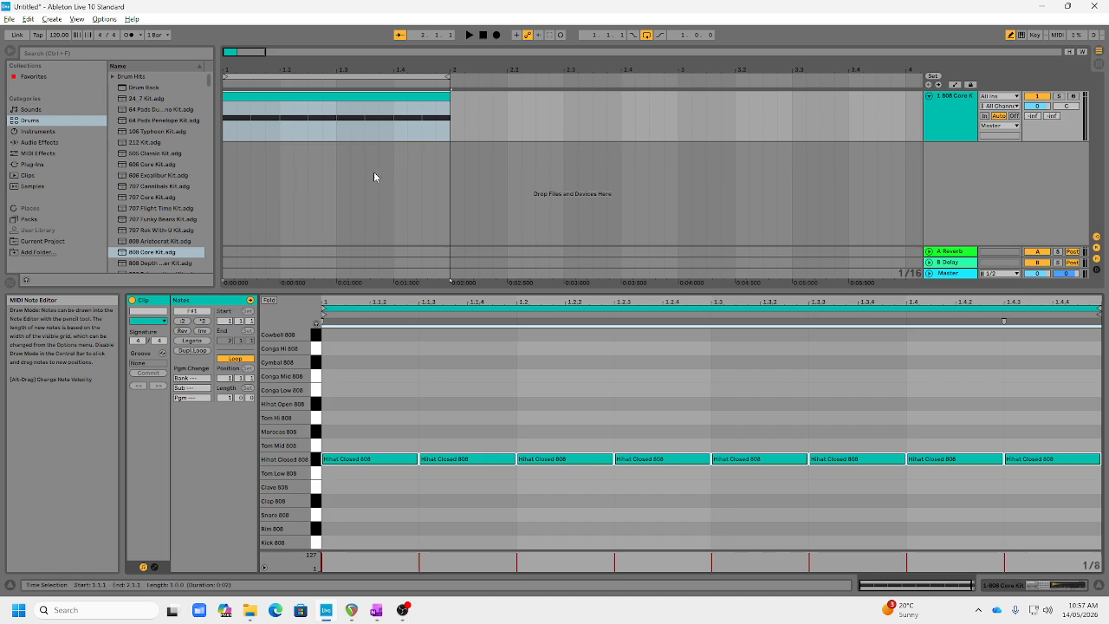
{"action": "left_click", "coordinate": [468, 35]}
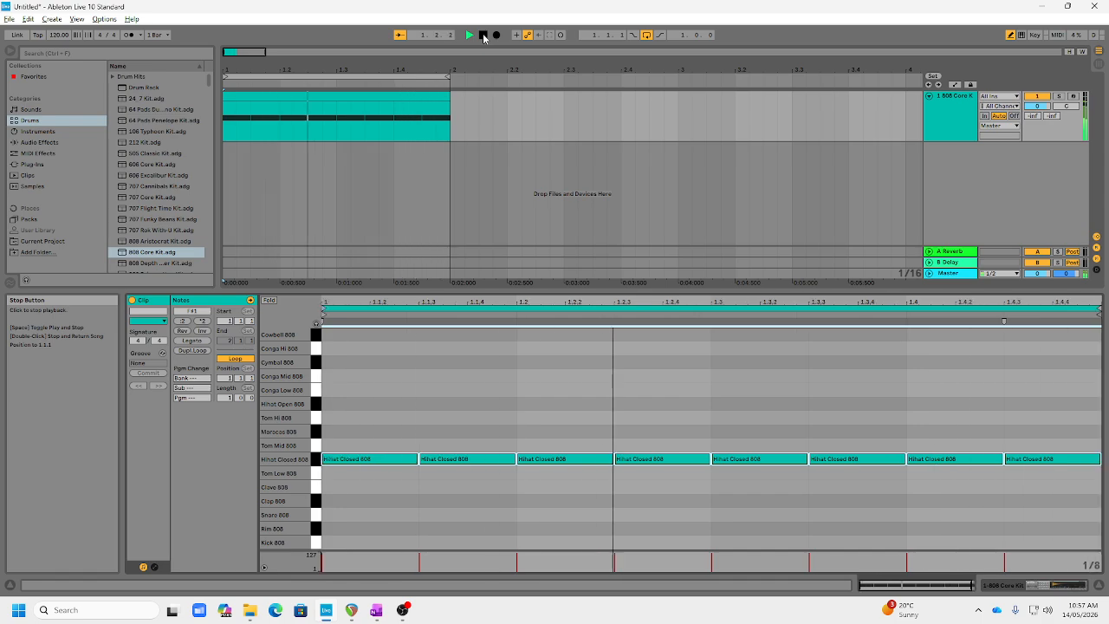
{"action": "left_click", "coordinate": [484, 35]}
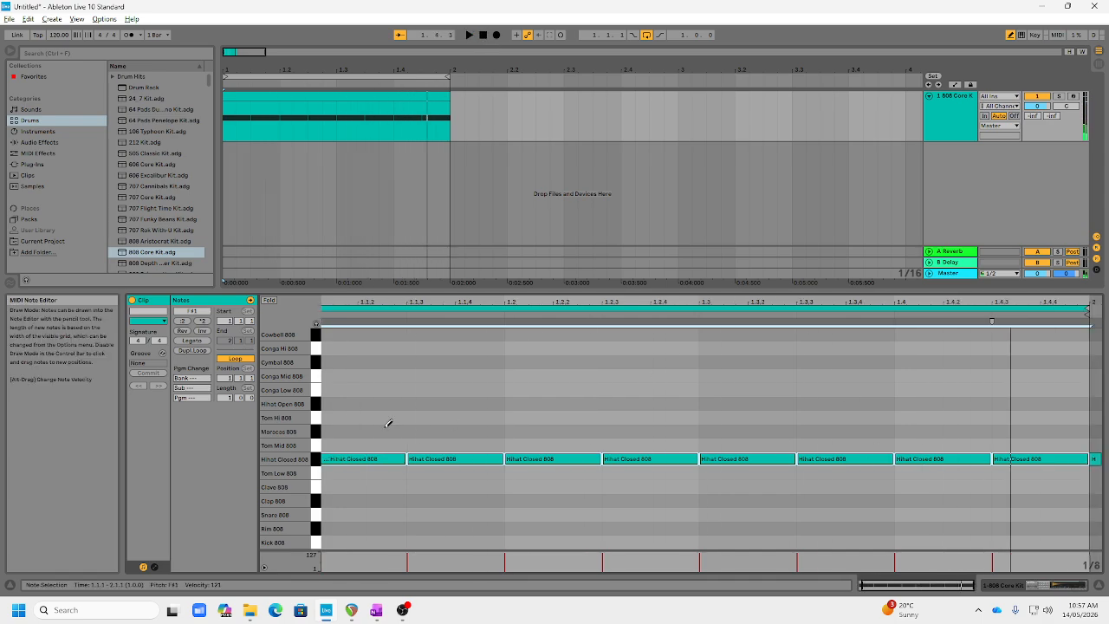
{"action": "left_click", "coordinate": [1098, 454]}
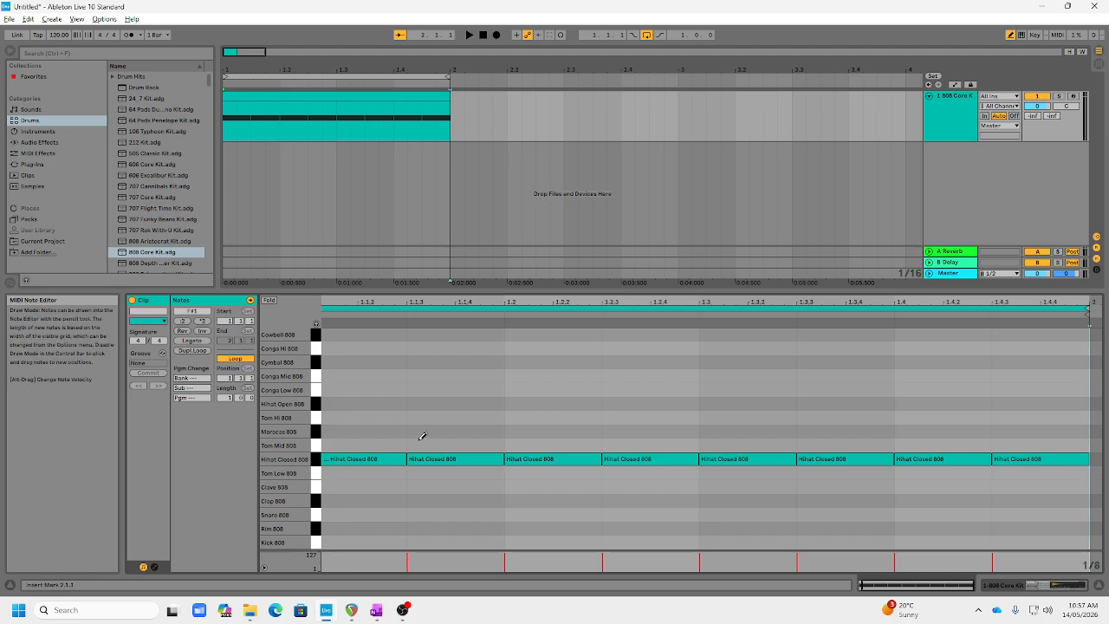
Turn off Draw Mode, move the bar's last closed hi-hat up to the Hihat Open 808 row and play the loop.
{"action": "key", "text": "b"}
{"action": "left_click", "coordinate": [1016, 461]}
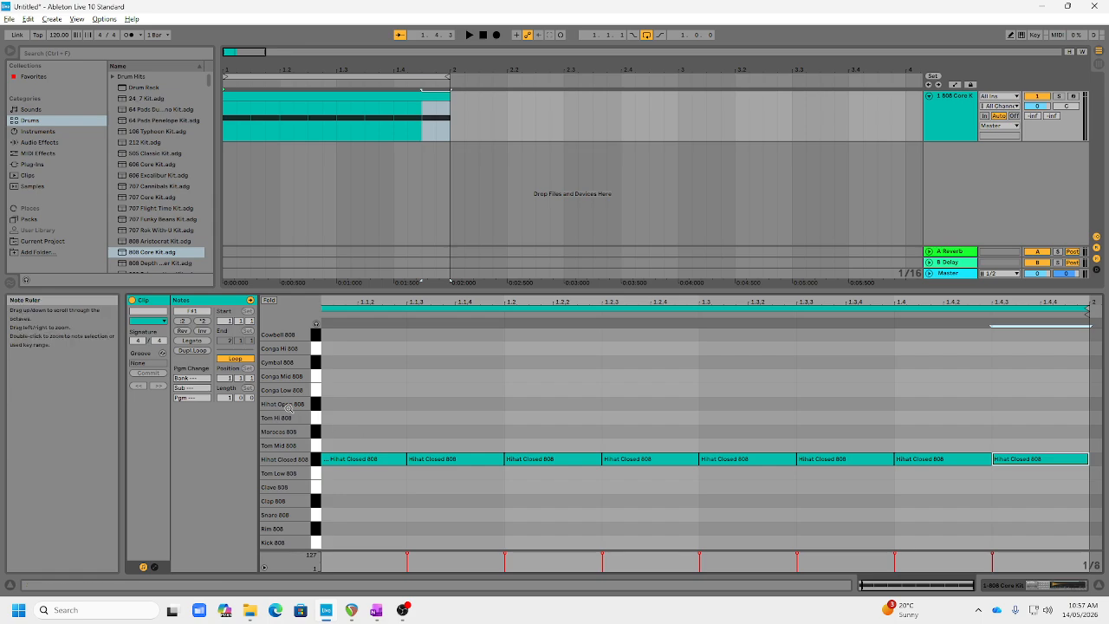
{"action": "left_click_drag", "start_coordinate": [1032, 465], "coordinate": [1031, 409]}
{"action": "key", "text": "space"}
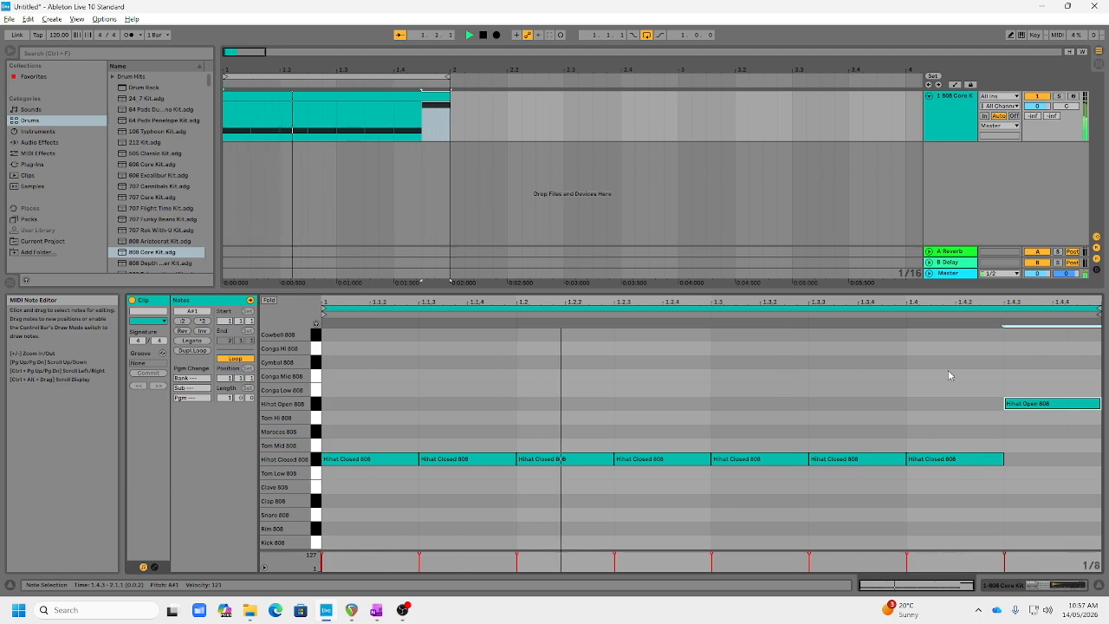
{"action": "key", "text": "space"}
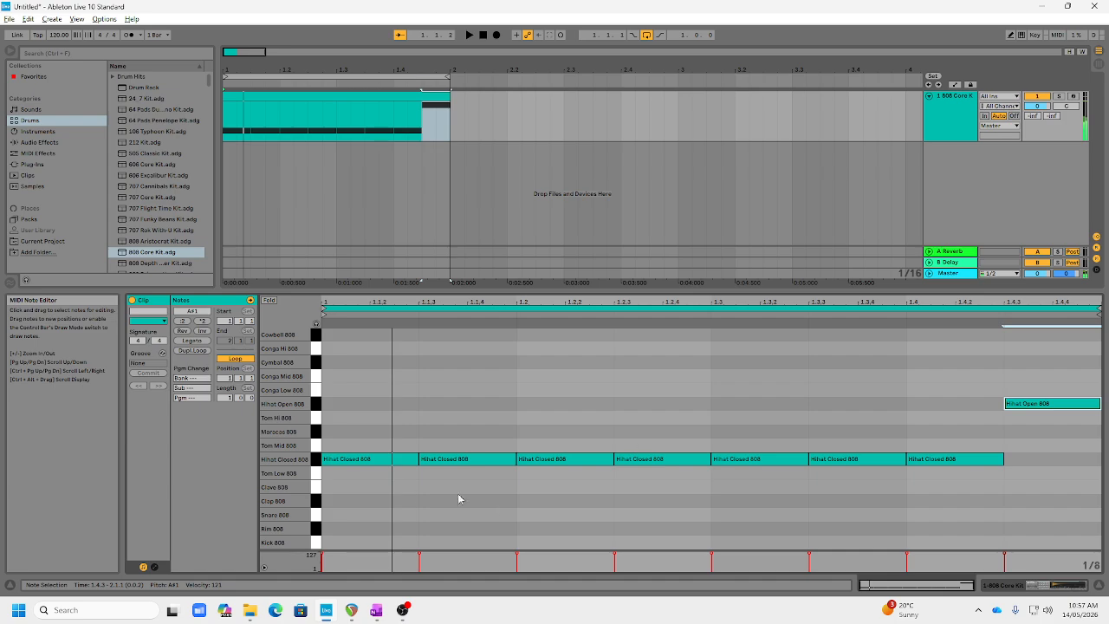
Delete the open hi-hat note at the end of the bar and add it again in the same place.
{"action": "right_click", "coordinate": [617, 396]}
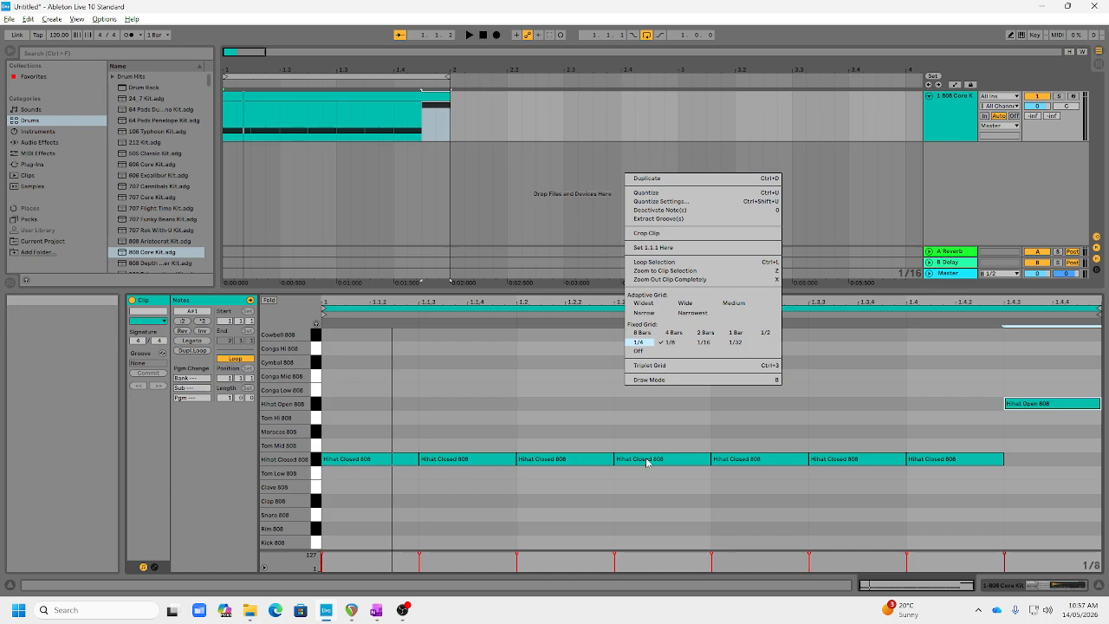
{"action": "left_click", "coordinate": [1034, 404]}
{"action": "double_click", "coordinate": [1034, 404]}
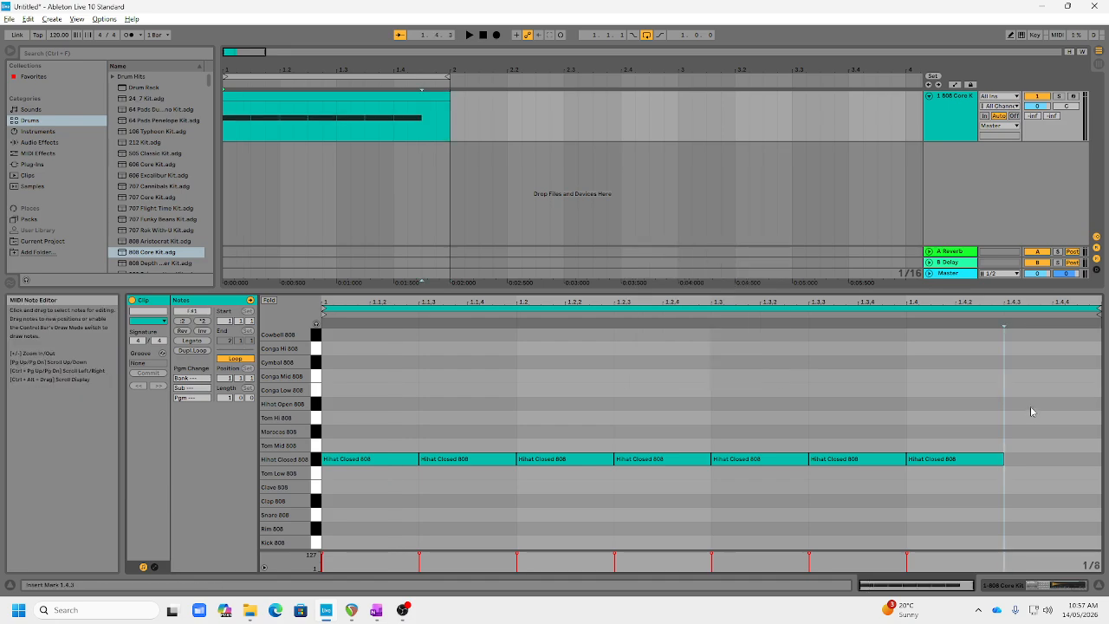
{"action": "double_click", "coordinate": [1031, 405]}
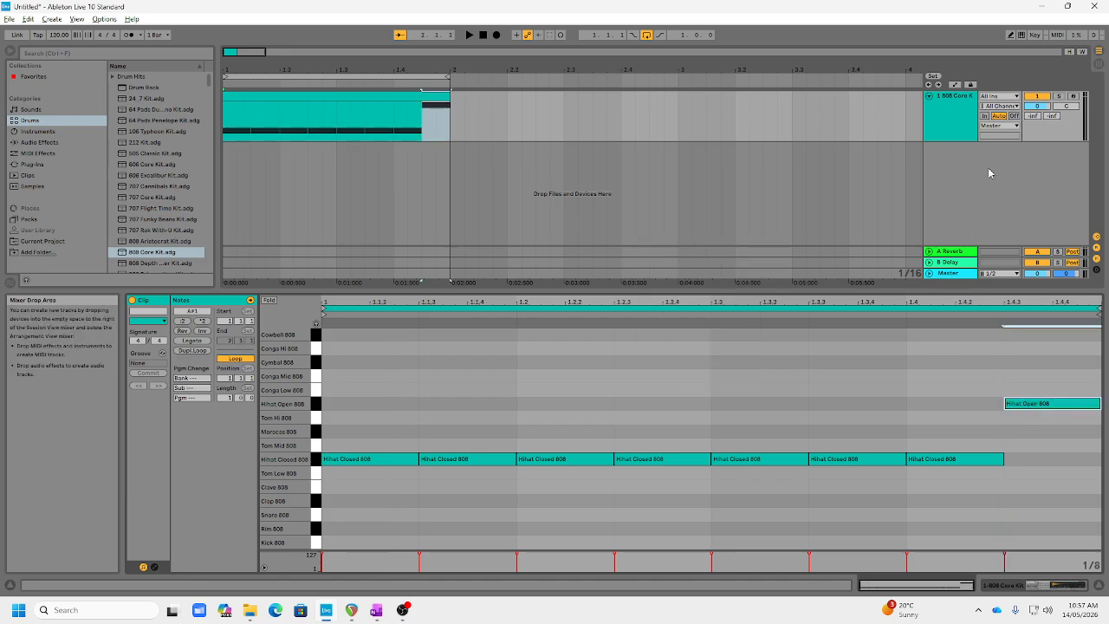
Try adding and erasing a kick and a snare note on the first beat, without and with Draw Mode.
{"action": "double_click", "coordinate": [337, 538]}
{"action": "double_click", "coordinate": [341, 544]}
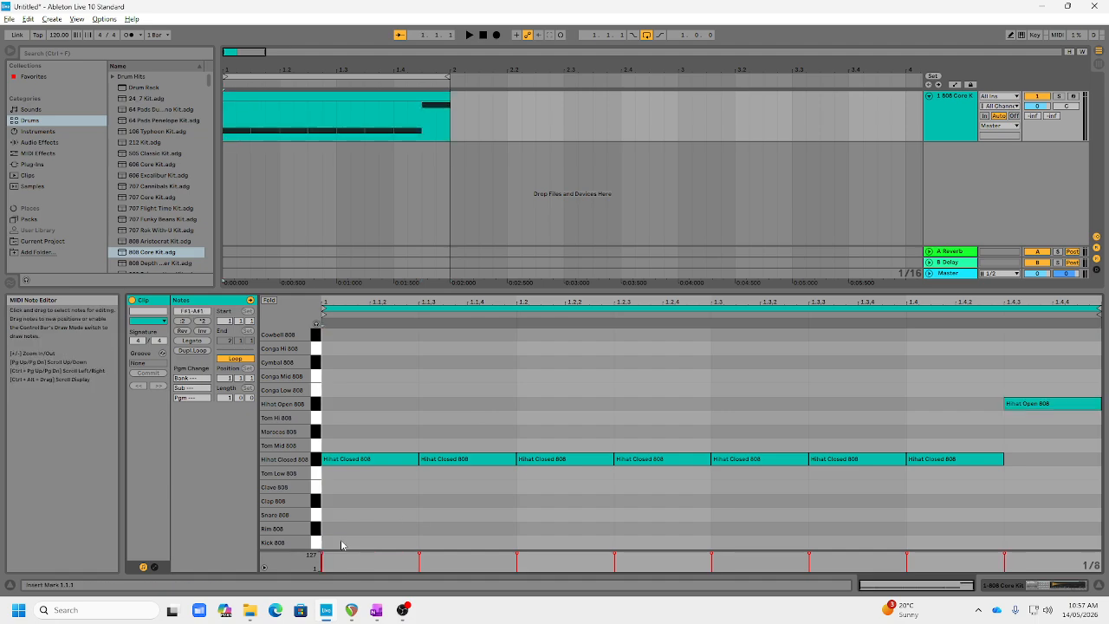
{"action": "key", "text": "b"}
{"action": "left_click", "coordinate": [351, 514]}
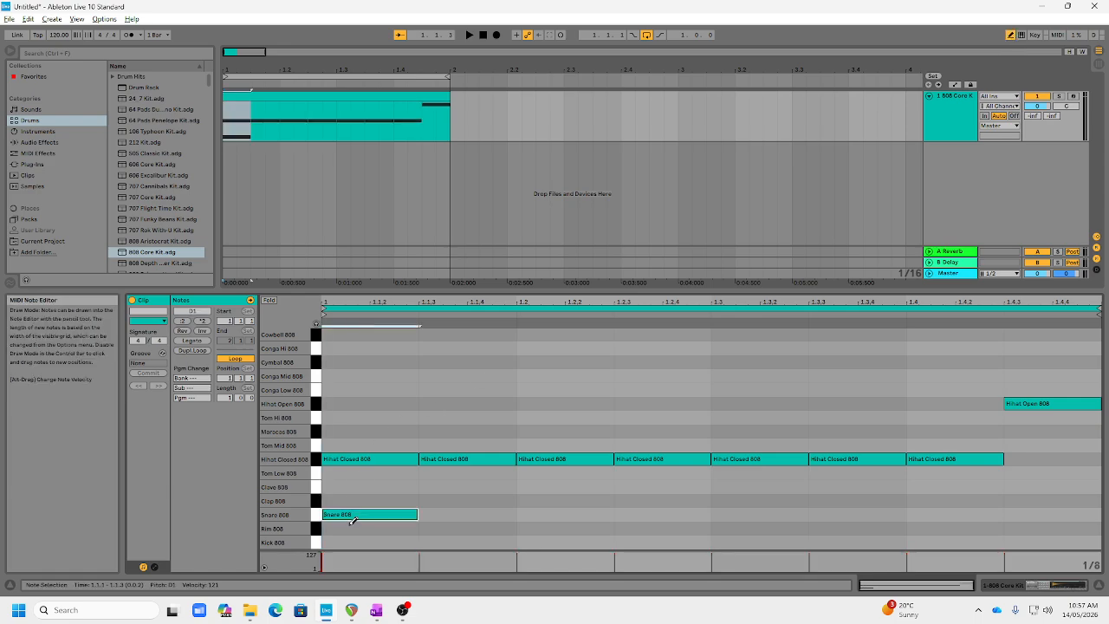
{"action": "left_click", "coordinate": [375, 515]}
{"action": "left_click", "coordinate": [362, 518]}
{"action": "left_click", "coordinate": [359, 519]}
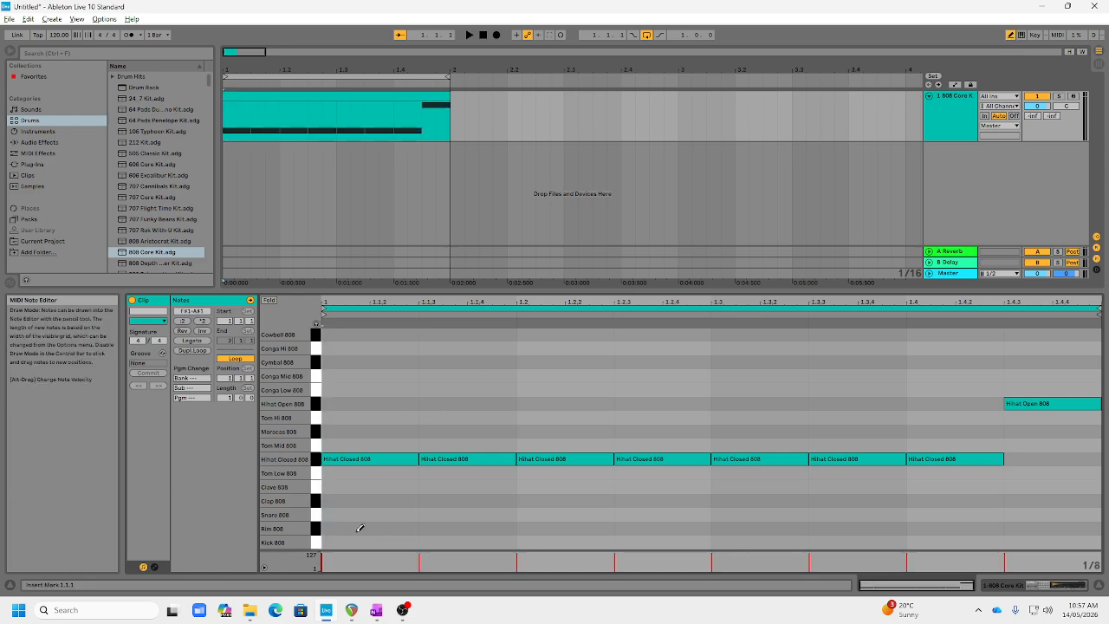
{"action": "key", "text": "b"}
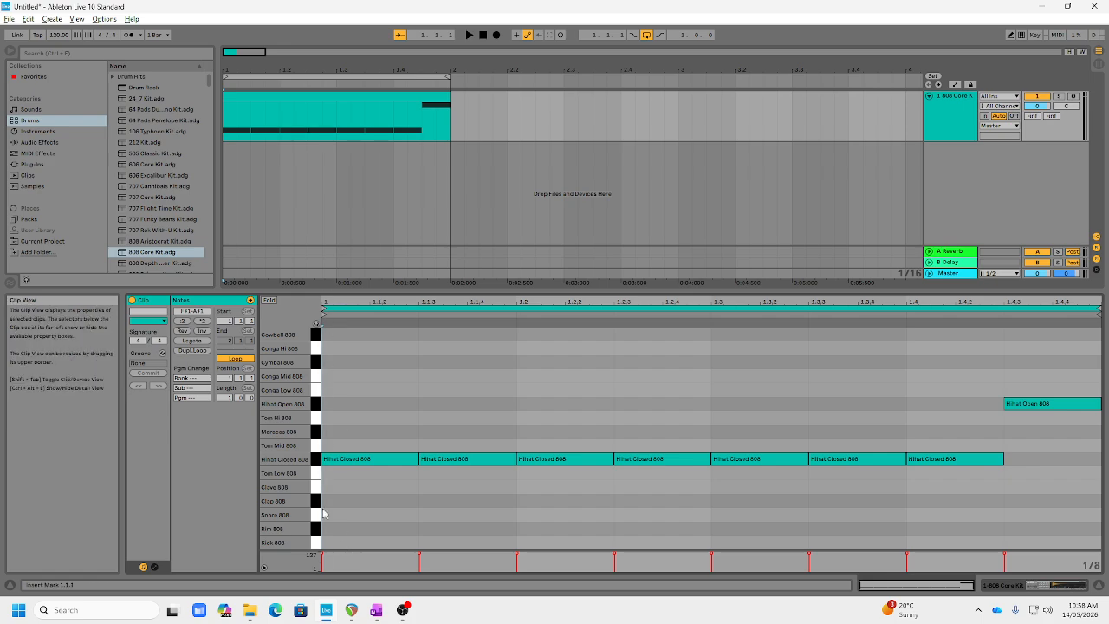
Add eighth-note Kick 808 hits on beats 1 and 3 and Snare 808 hits on beats 2 and 4, auditioning the loop.
{"action": "double_click", "coordinate": [337, 547]}
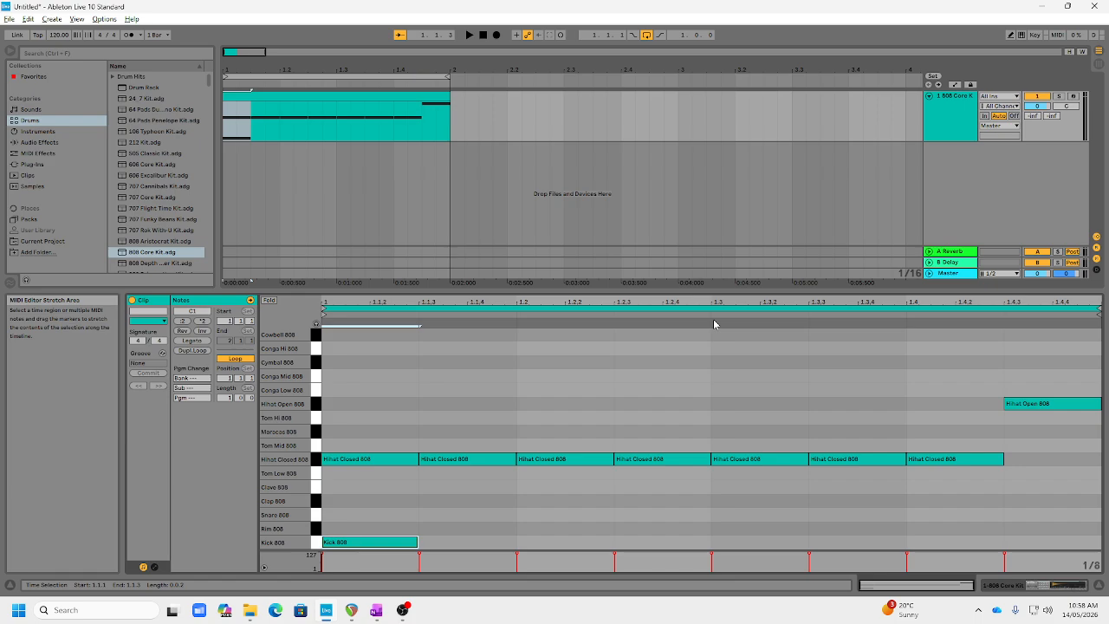
{"action": "double_click", "coordinate": [728, 546]}
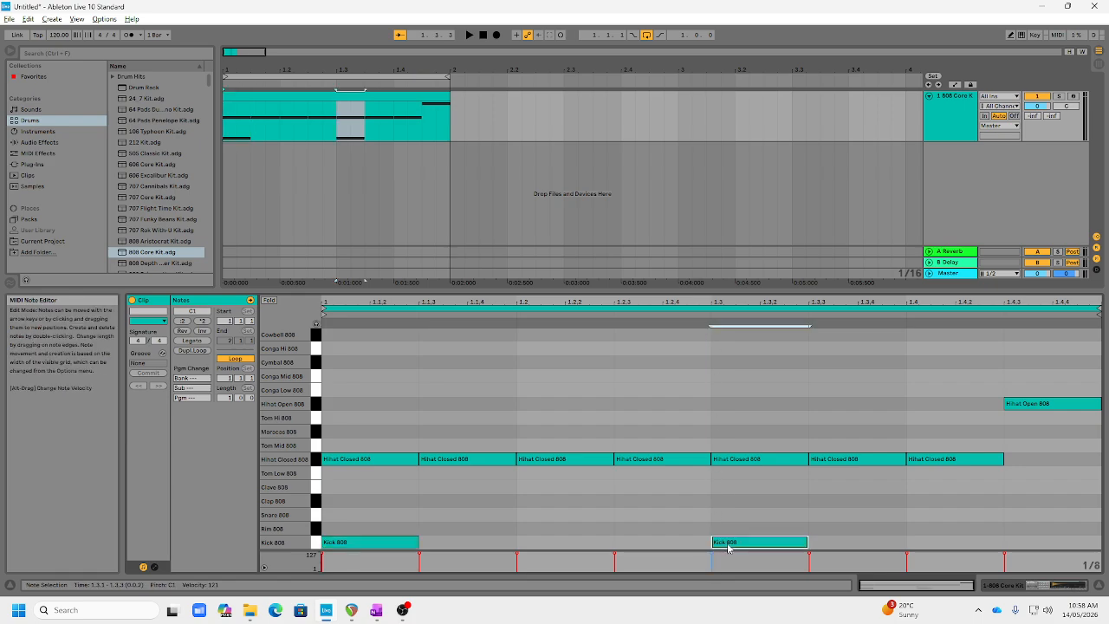
{"action": "key", "text": "space"}
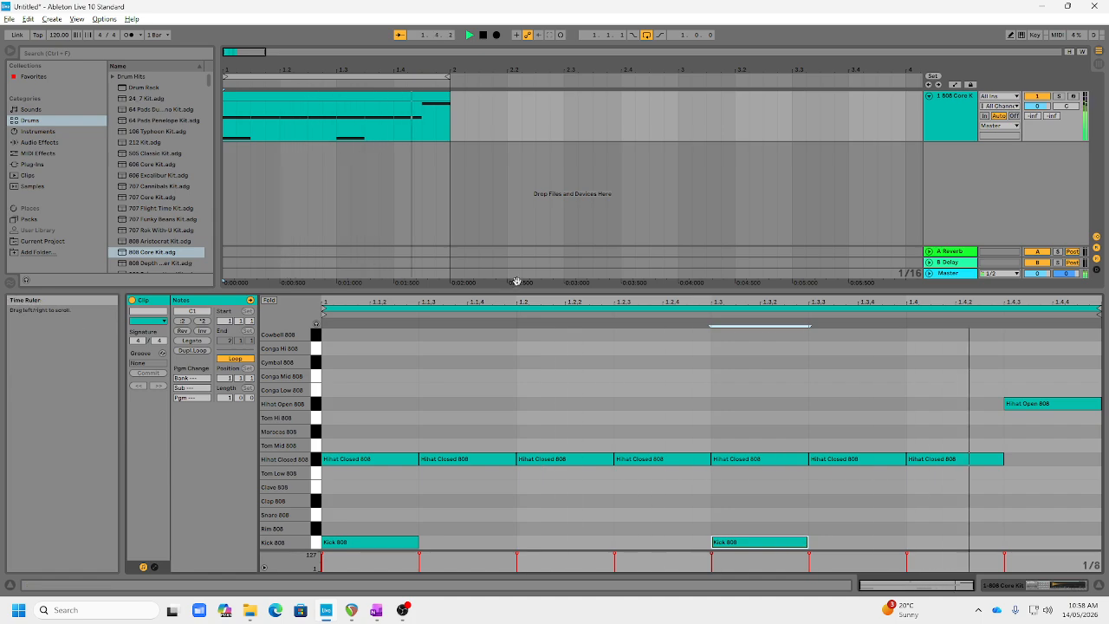
{"action": "double_click", "coordinate": [530, 515]}
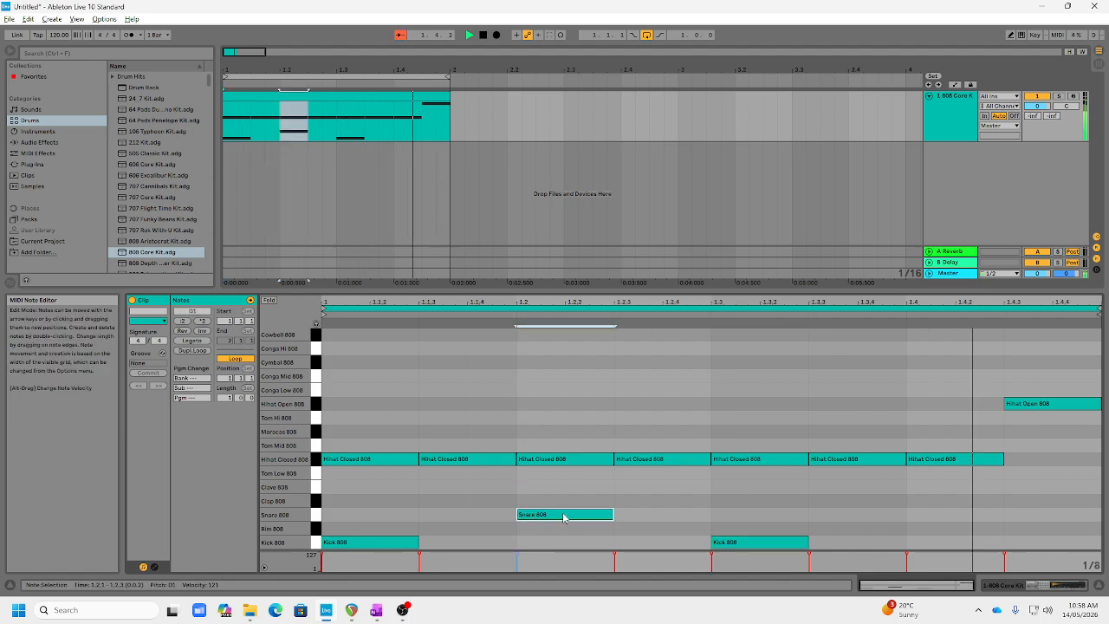
{"action": "double_click", "coordinate": [927, 513]}
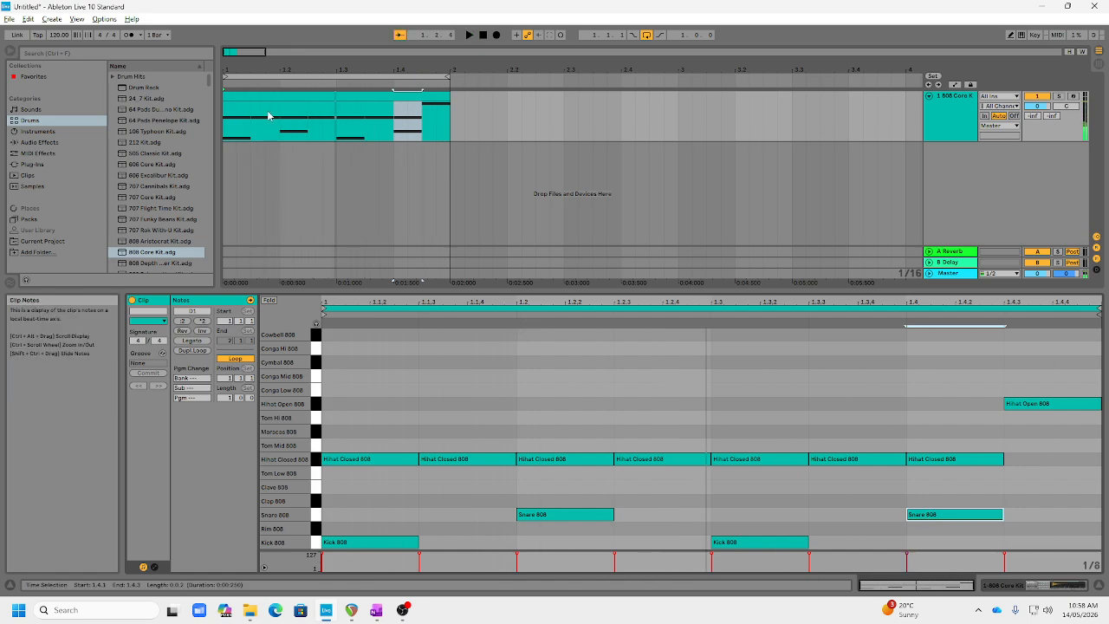
Rename the drum clip as Backbeat.
{"action": "left_click", "coordinate": [246, 97]}
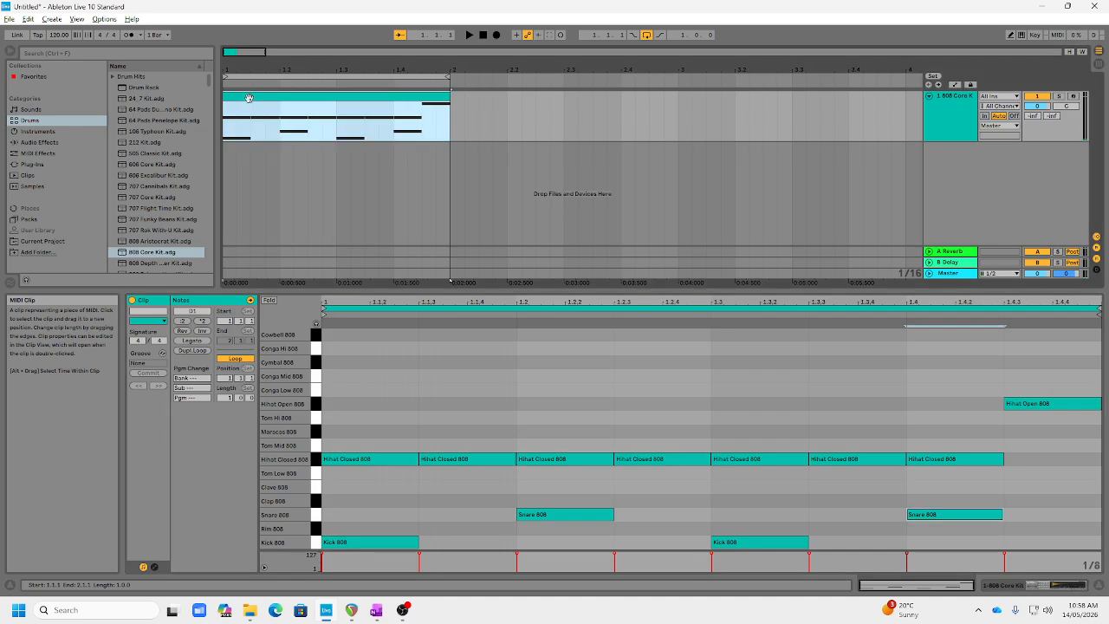
{"action": "right_click", "coordinate": [248, 98]}
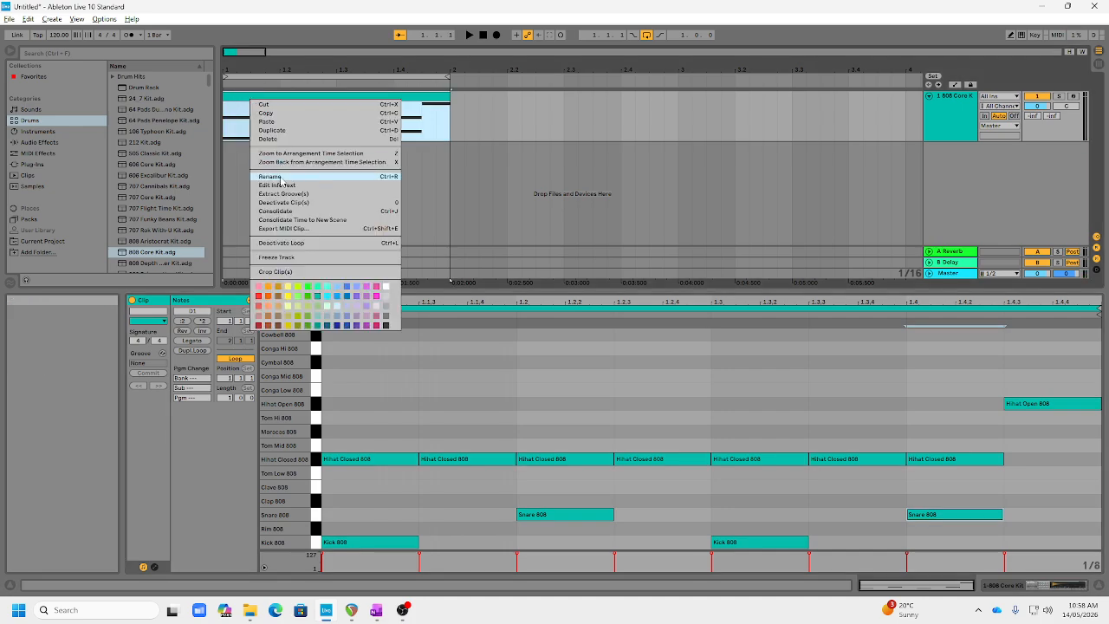
{"action": "left_click", "coordinate": [236, 96]}
{"action": "right_click", "coordinate": [237, 96]}
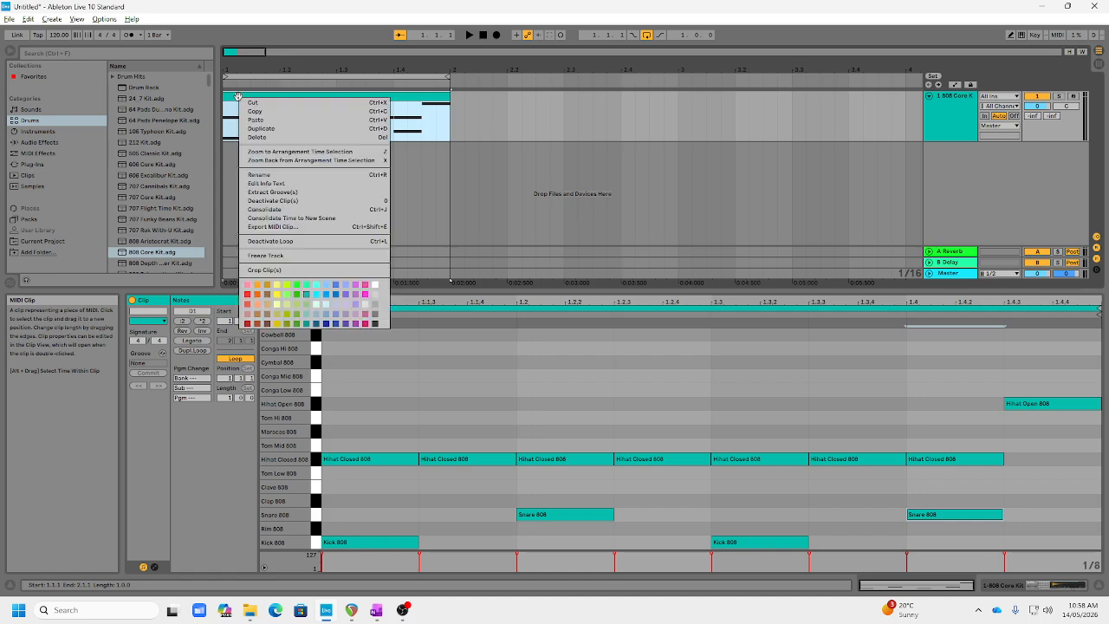
{"action": "left_click", "coordinate": [273, 177]}
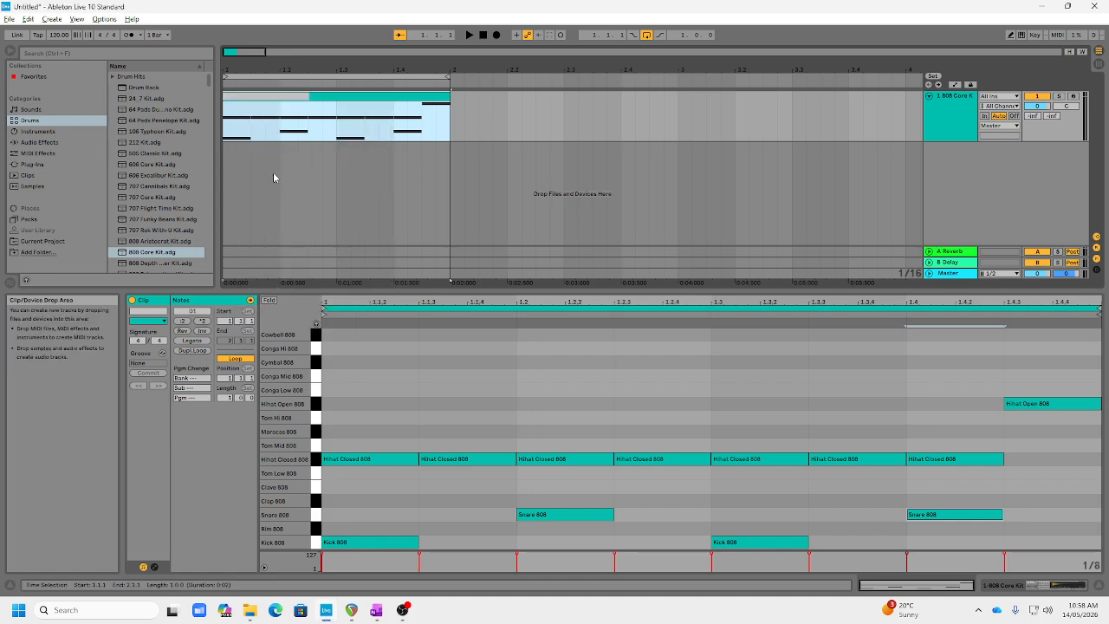
{"action": "type", "text": "Backbneat"}
{"action": "key", "text": "Return"}
{"action": "left_click", "coordinate": [290, 94]}
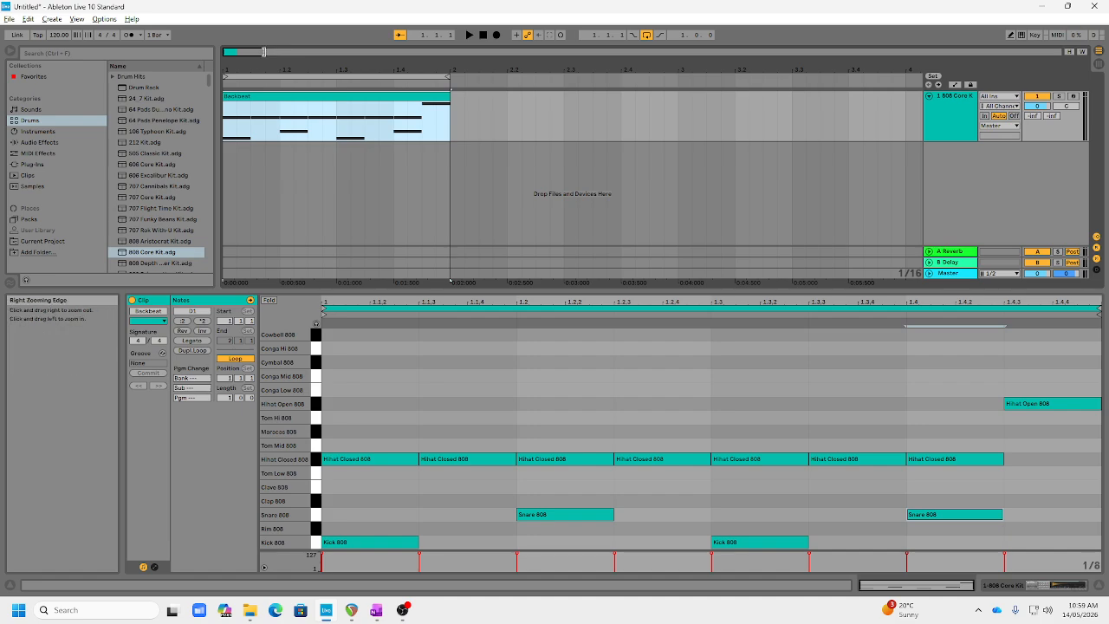
Extend the Backbeat clip in the arrangement so the one-bar pattern repeats over four bars, up to the start of bar 5.
{"action": "left_click_drag", "start_coordinate": [265, 52], "coordinate": [345, 54]}
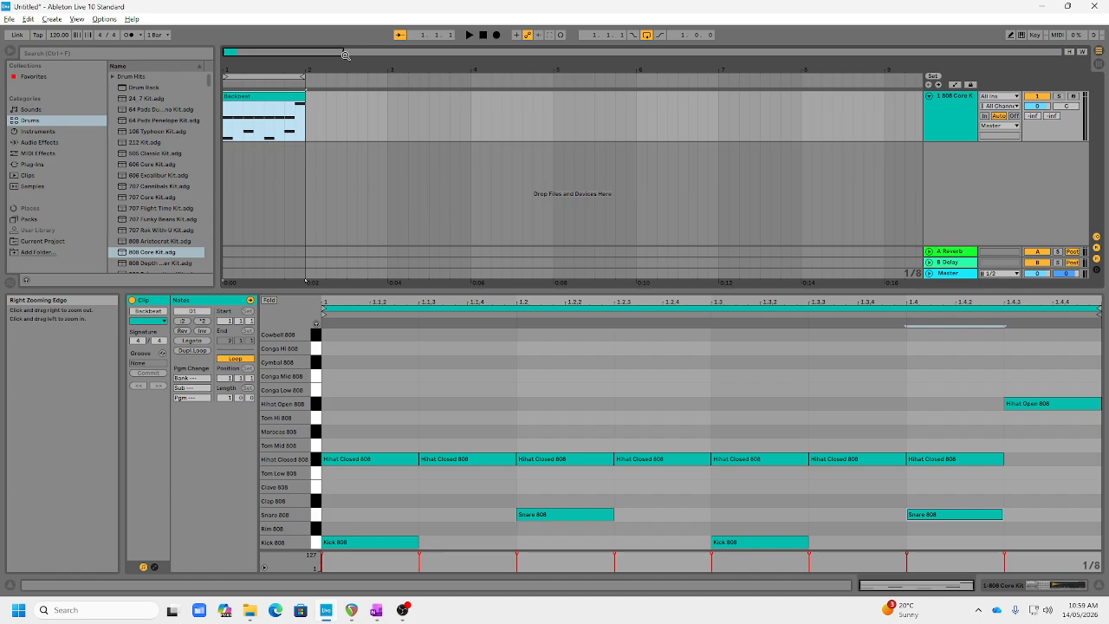
{"action": "left_click", "coordinate": [882, 114], "text": "shift"}
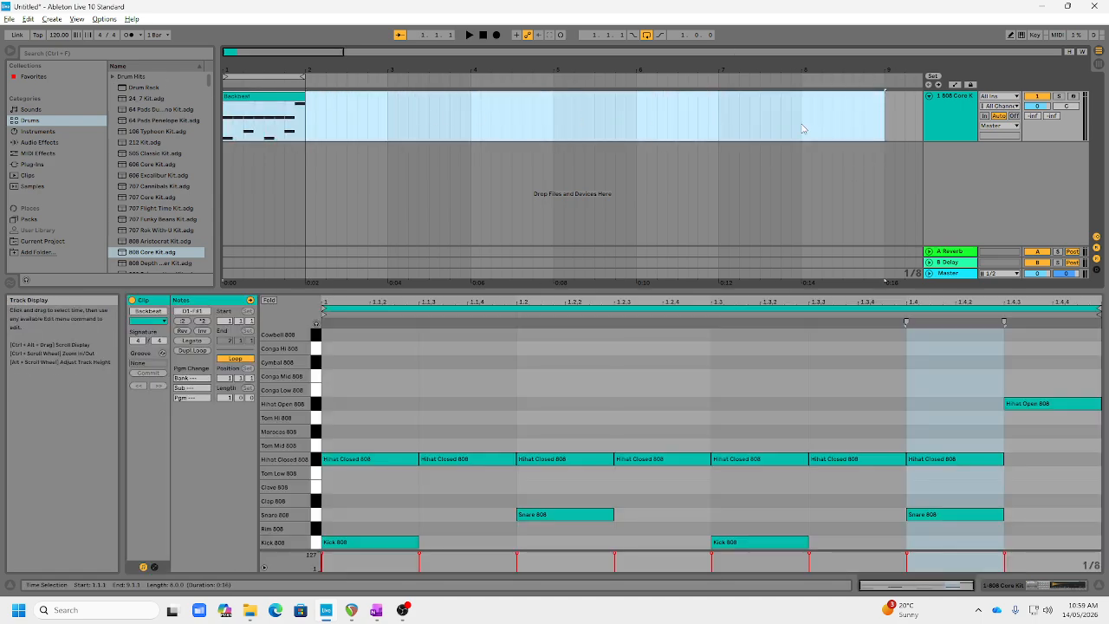
{"action": "left_click", "coordinate": [278, 97]}
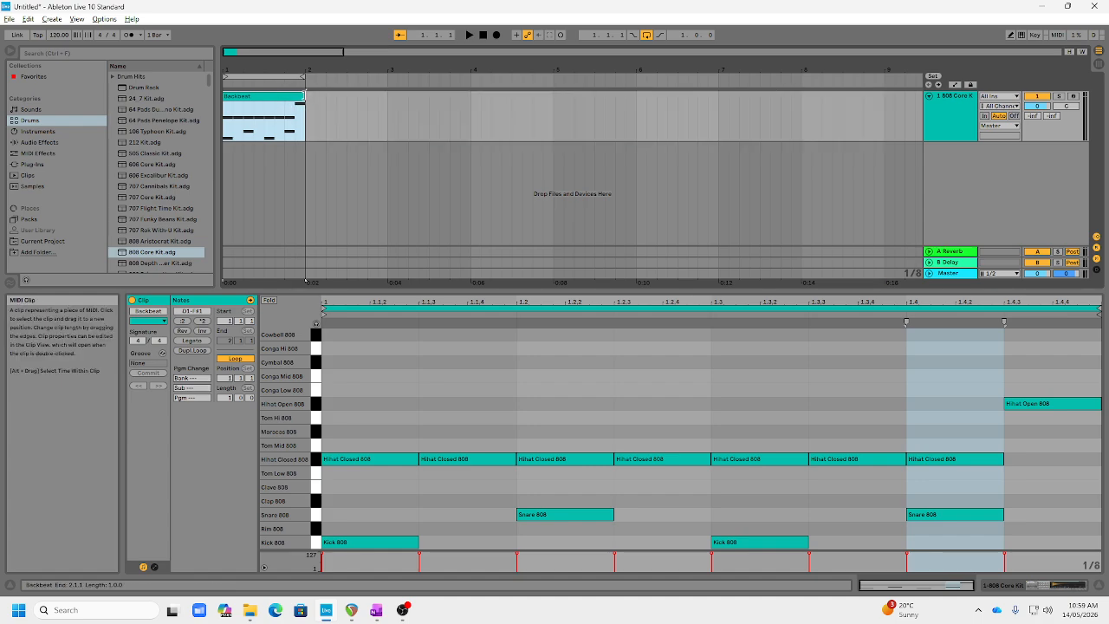
{"action": "left_click_drag", "start_coordinate": [305, 91], "coordinate": [552, 93]}
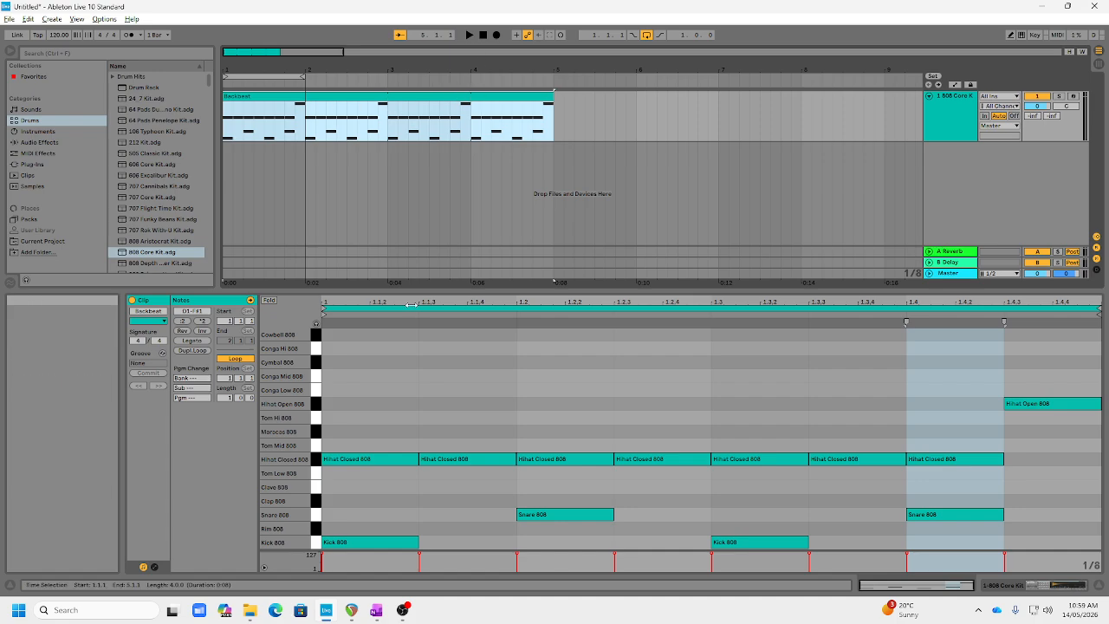
Try a Cymbal 808 note on beat 1 and a Tom Hi 808 note an eighth after it, and delete both.
{"action": "double_click", "coordinate": [338, 362]}
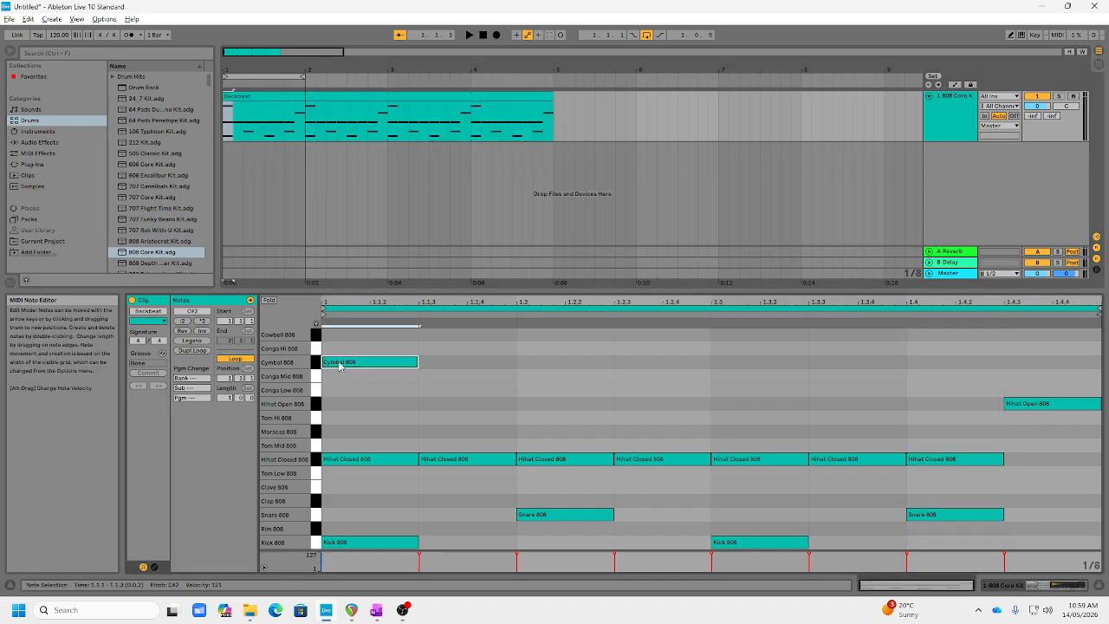
{"action": "double_click", "coordinate": [488, 417]}
{"action": "double_click", "coordinate": [564, 390]}
{"action": "double_click", "coordinate": [577, 390]}
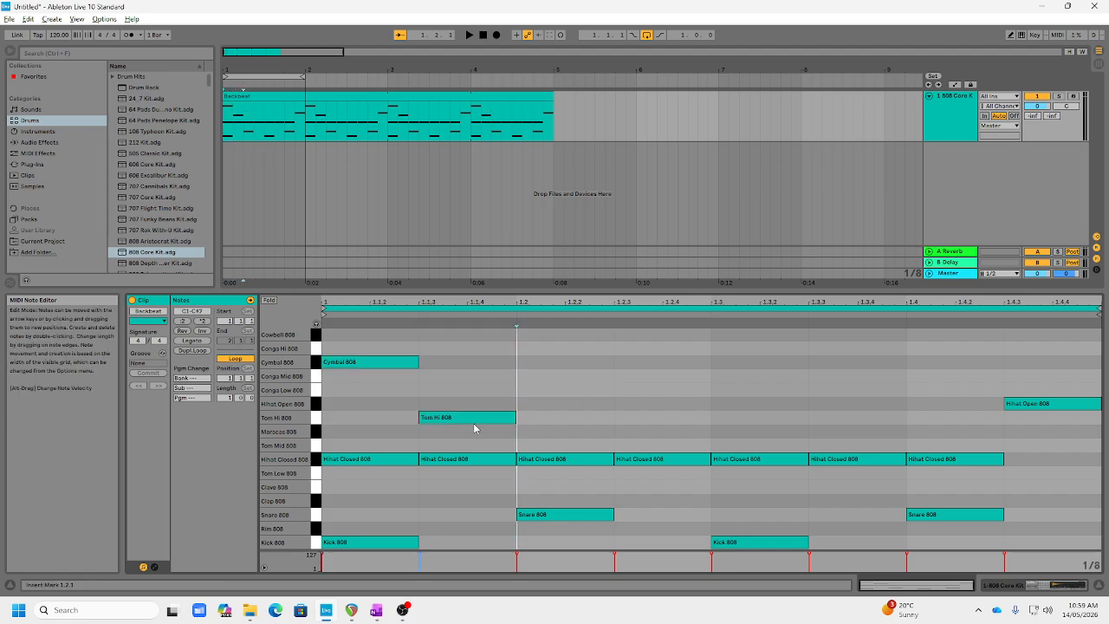
{"action": "double_click", "coordinate": [476, 418]}
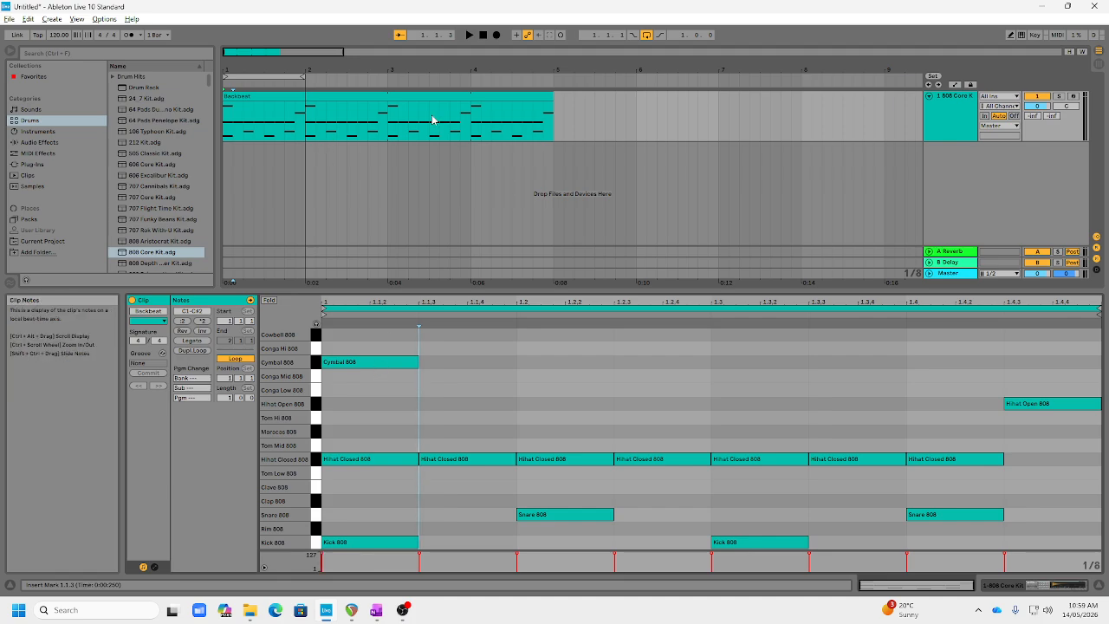
{"action": "double_click", "coordinate": [364, 362]}
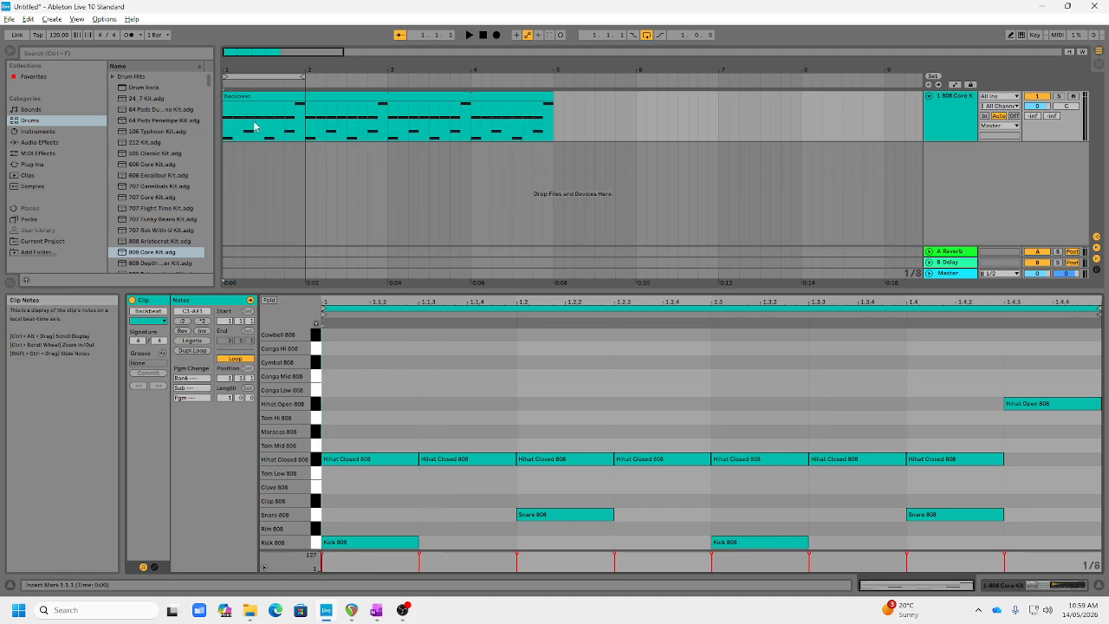
Play the beat briefly and extend the arrangement loop to cover bars 1 to 4.
{"action": "left_click", "coordinate": [469, 36]}
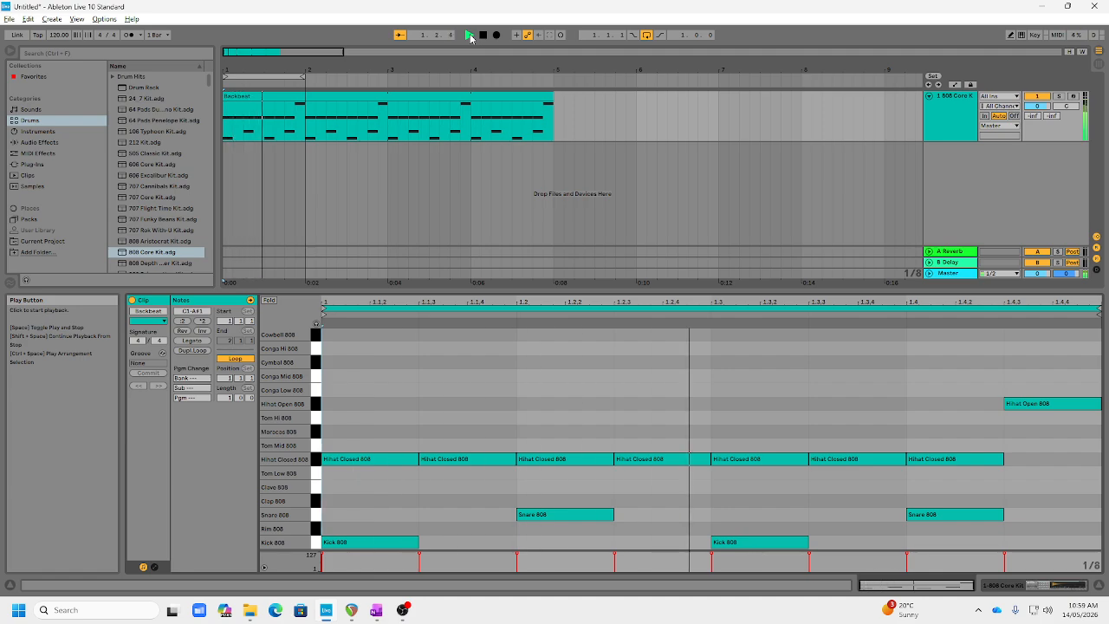
{"action": "key", "text": "space"}
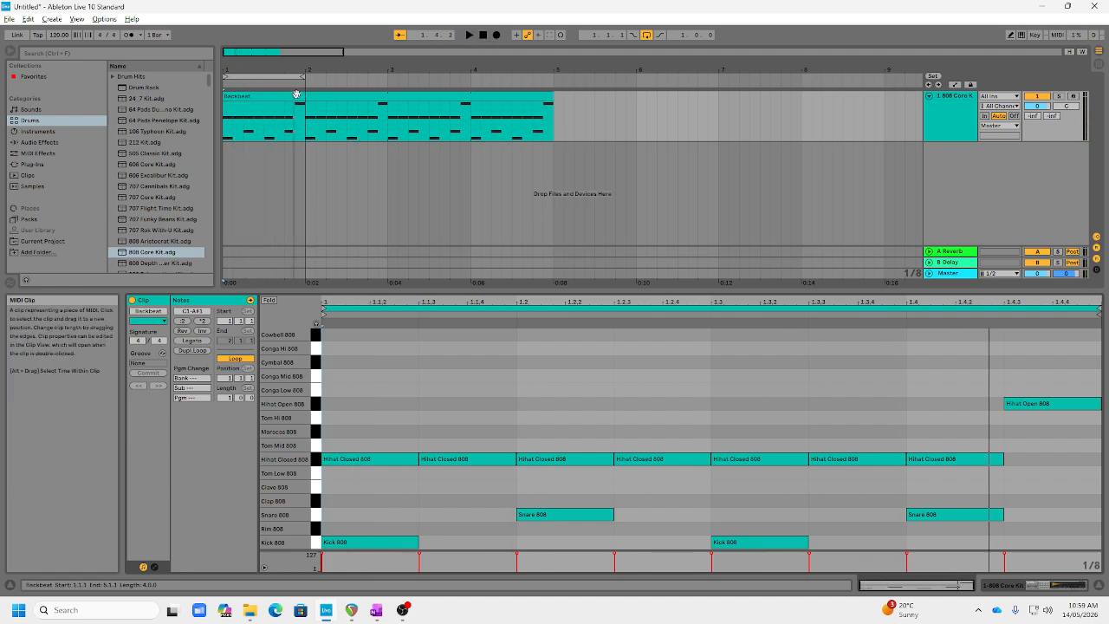
{"action": "left_click_drag", "start_coordinate": [303, 76], "coordinate": [552, 75]}
{"action": "left_click", "coordinate": [455, 109]}
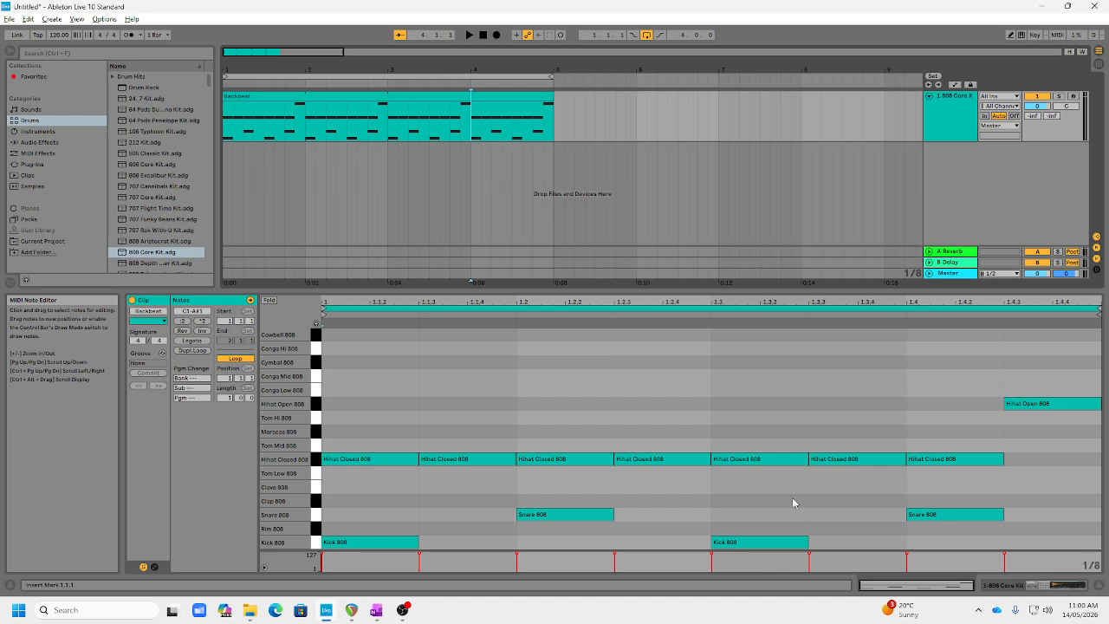
Try an extra Kick 808 note on the second half of beat 2 and delete it.
{"action": "double_click", "coordinate": [664, 544]}
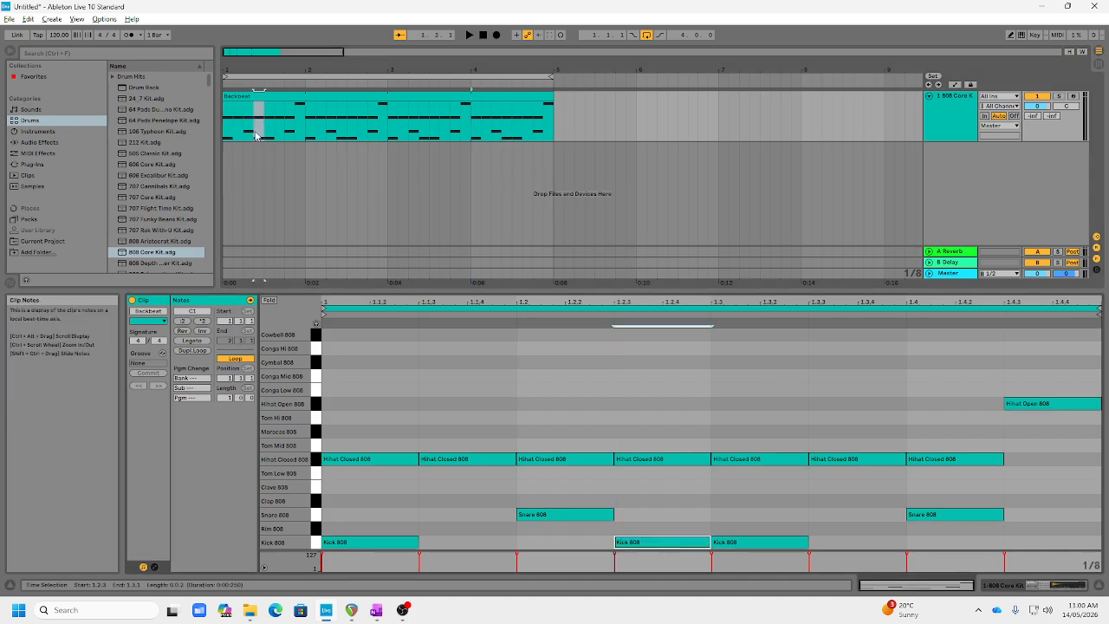
{"action": "key", "text": "Delete"}
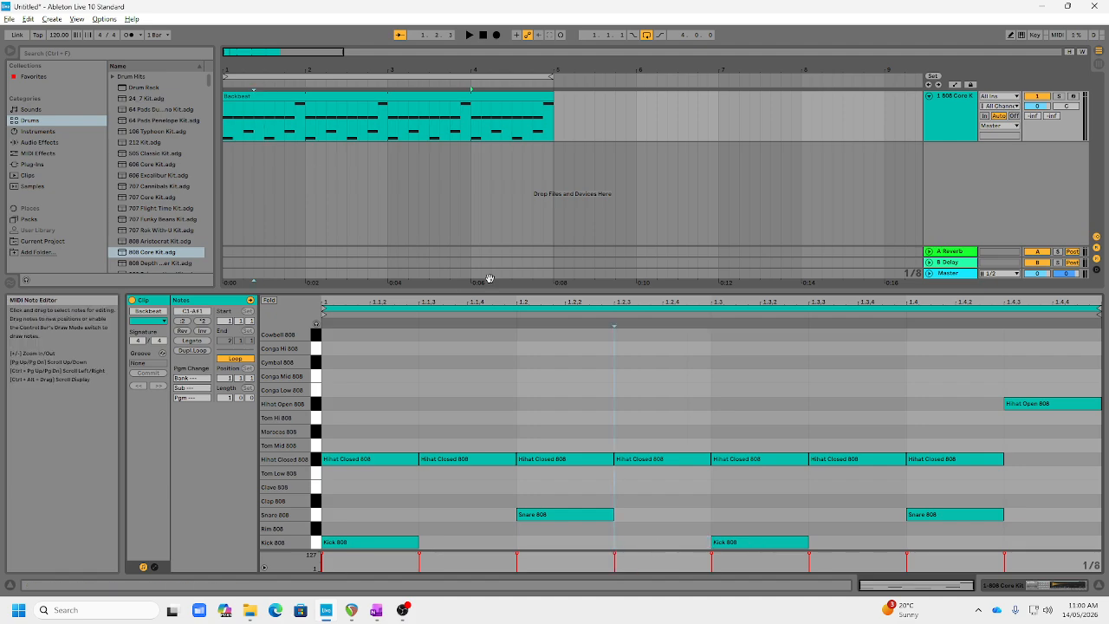
Split the Backbeat clip at the start of bar 4.
{"action": "left_click", "coordinate": [473, 117]}
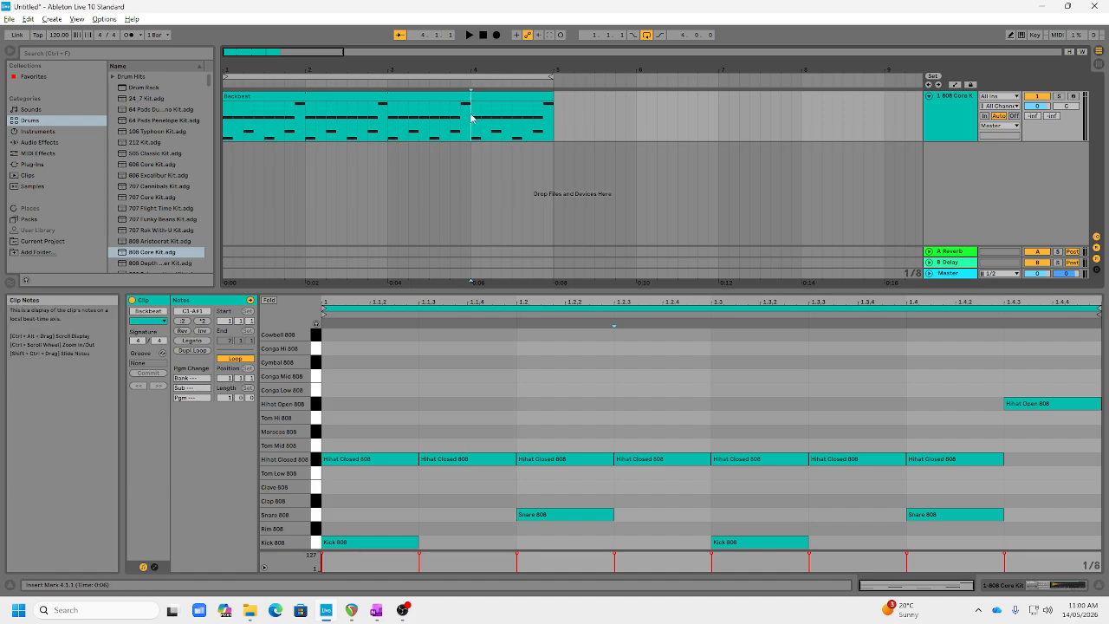
{"action": "right_click", "coordinate": [473, 117]}
{"action": "left_click", "coordinate": [470, 98]}
{"action": "right_click", "coordinate": [473, 115]}
{"action": "left_click", "coordinate": [499, 167]}
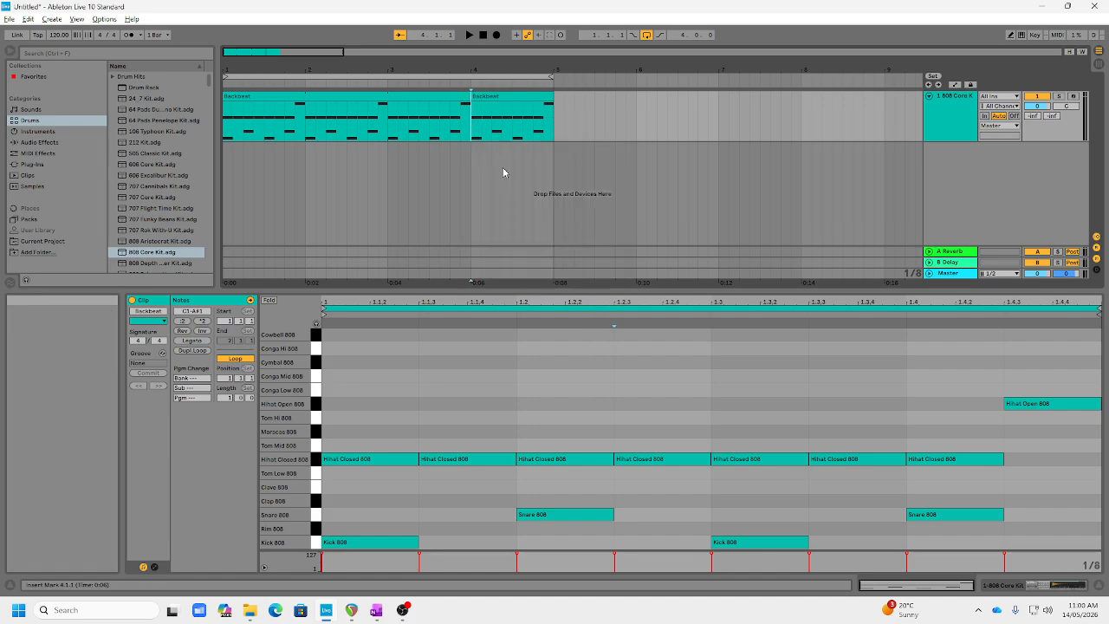
Change the colour of the separated bar 4 clip to a darker teal.
{"action": "left_click", "coordinate": [249, 96]}
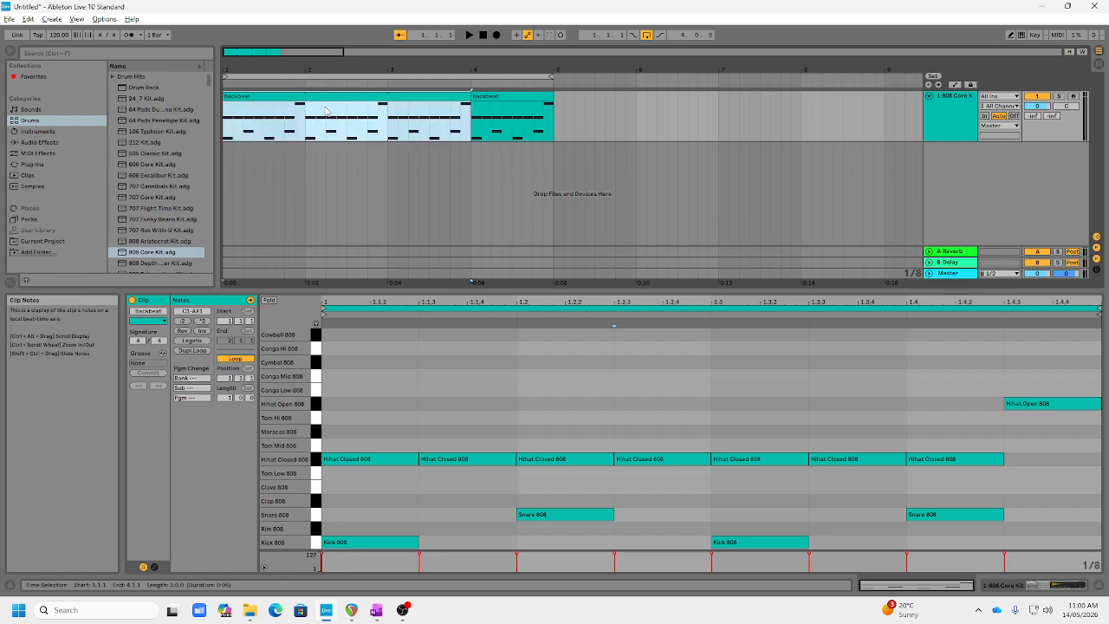
{"action": "left_click", "coordinate": [501, 97]}
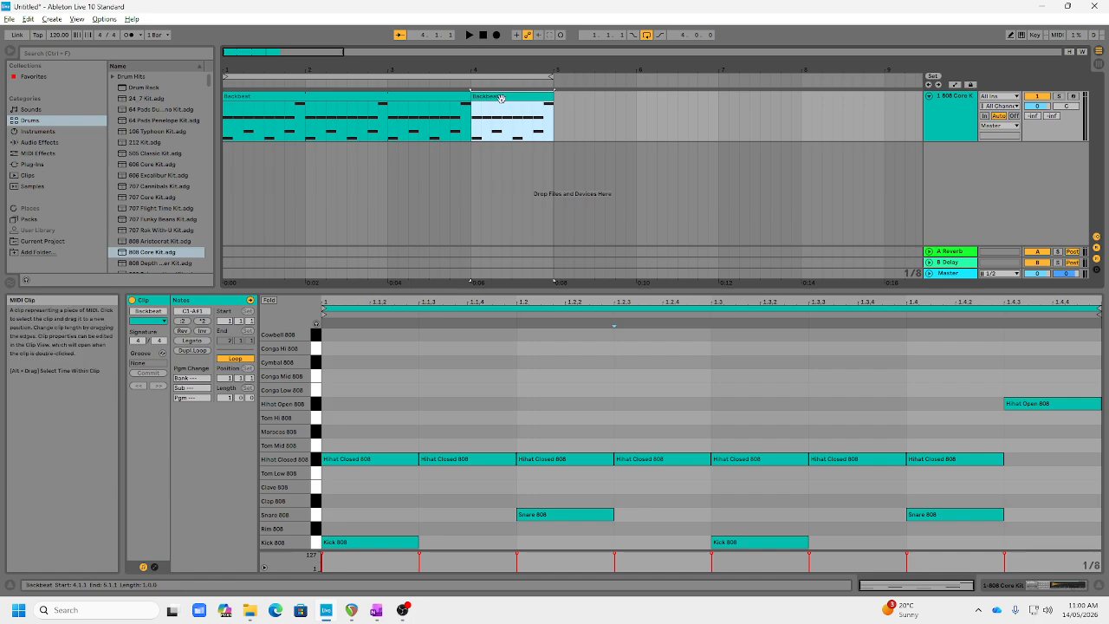
{"action": "right_click", "coordinate": [501, 98]}
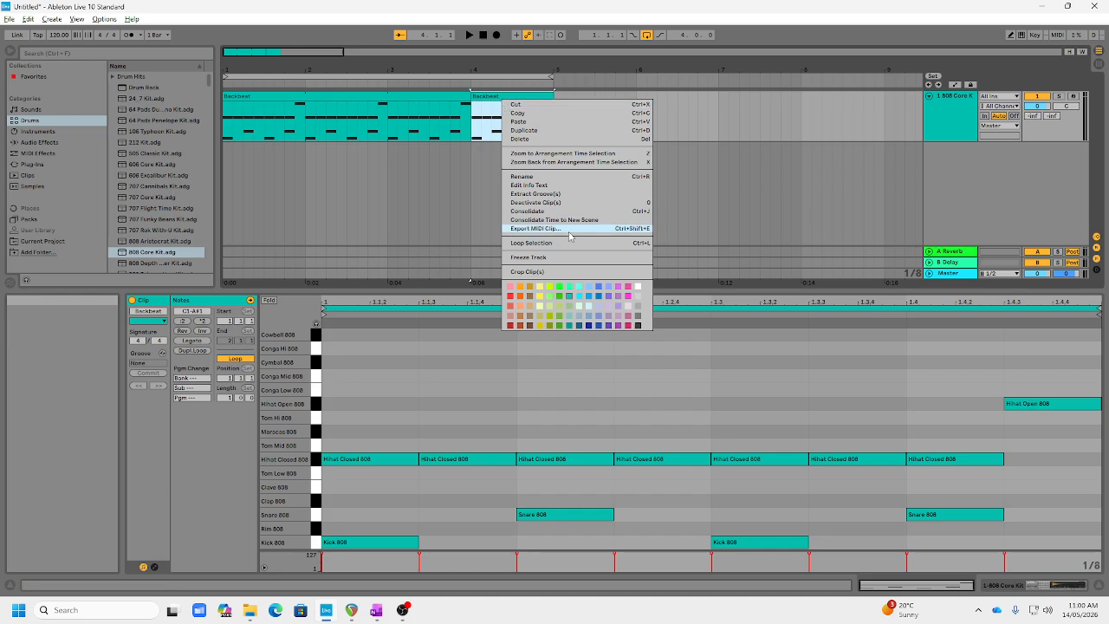
{"action": "left_click", "coordinate": [570, 327]}
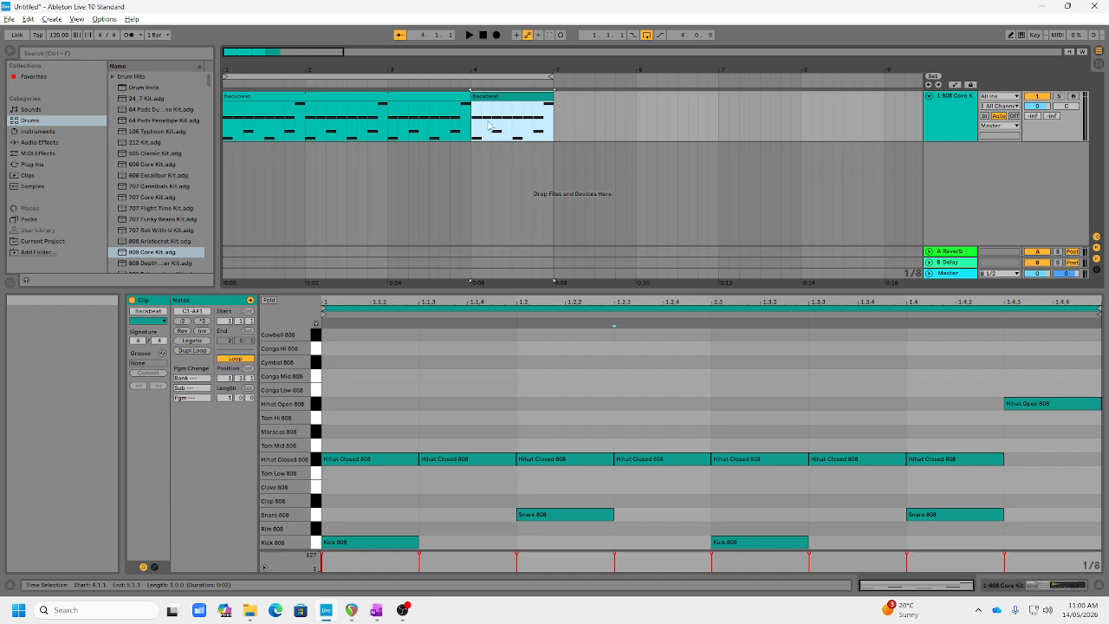
{"action": "left_click", "coordinate": [427, 183]}
Rename the bar 4 clip as Backbeat +.
{"action": "left_click", "coordinate": [500, 97]}
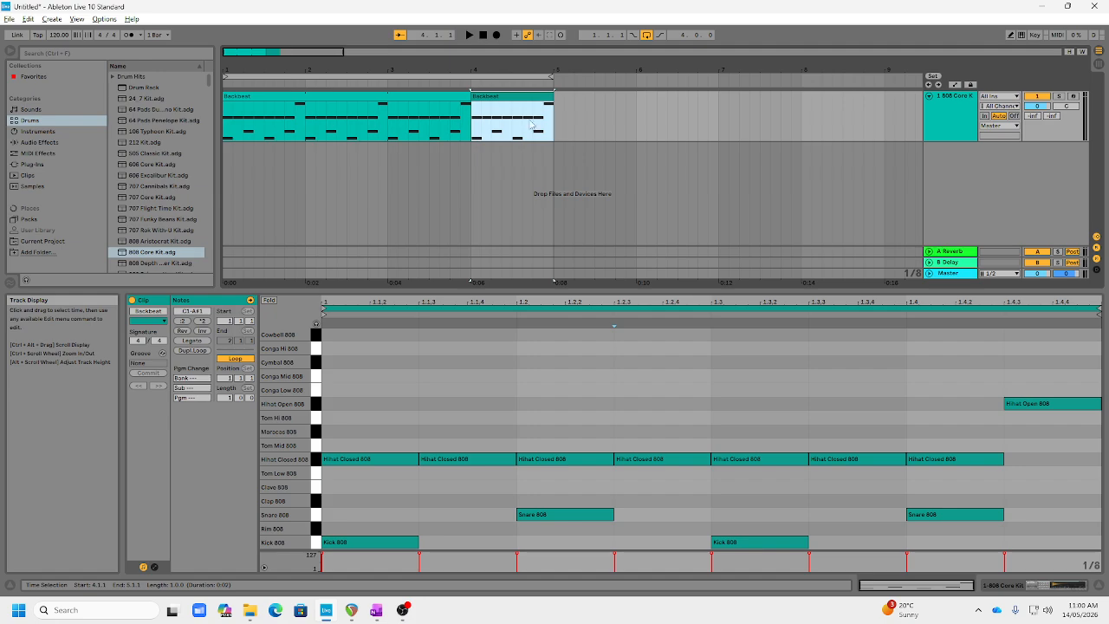
{"action": "right_click", "coordinate": [493, 99]}
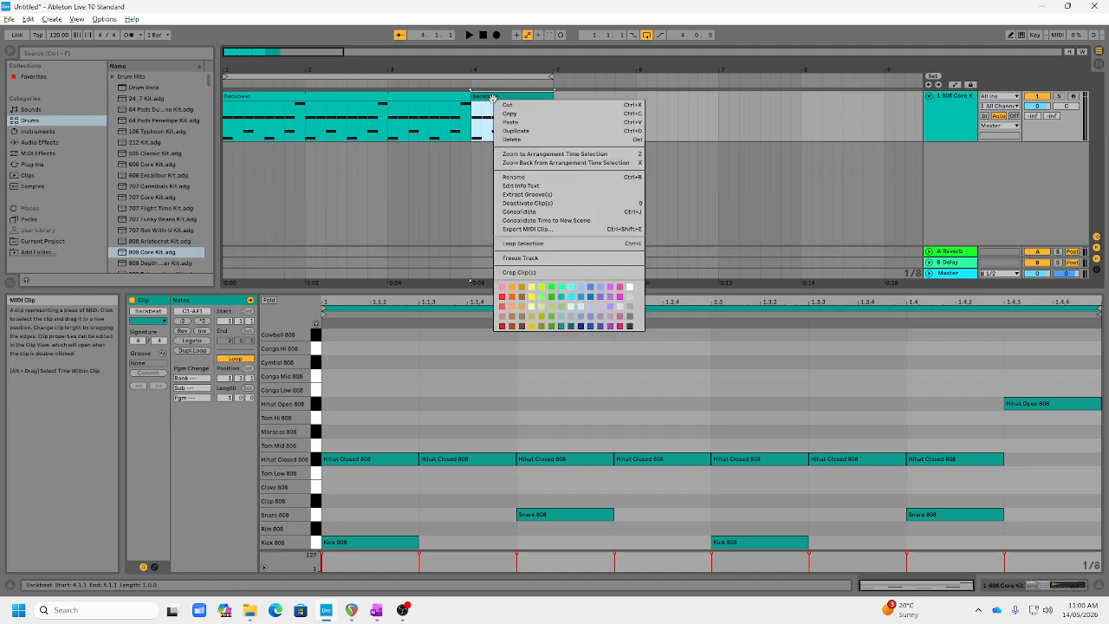
{"action": "left_click", "coordinate": [532, 178]}
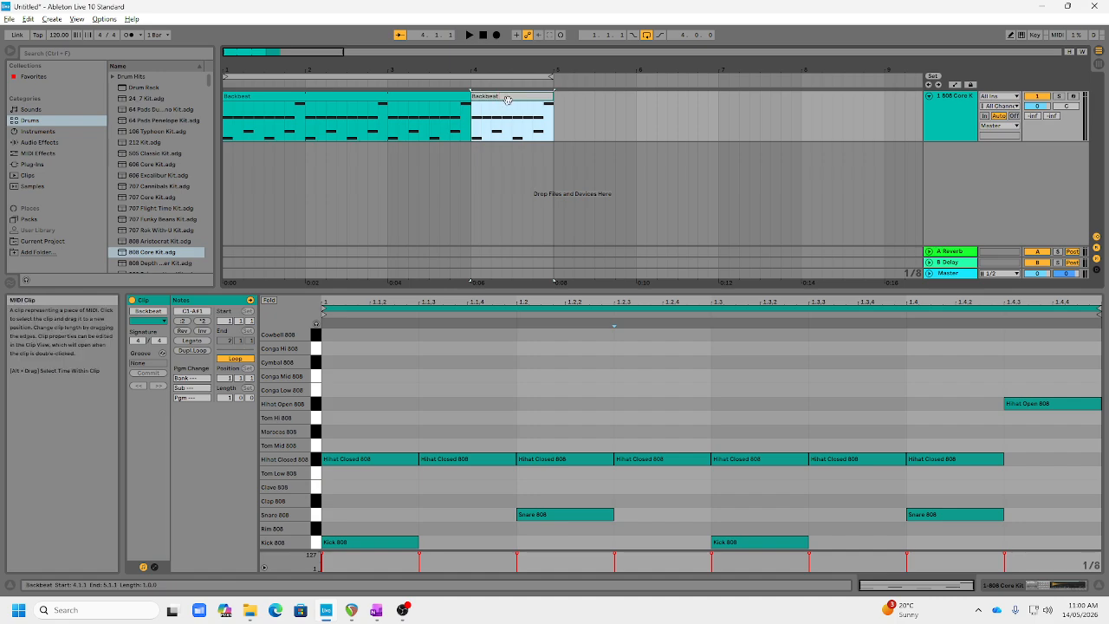
{"action": "key", "text": "Return"}
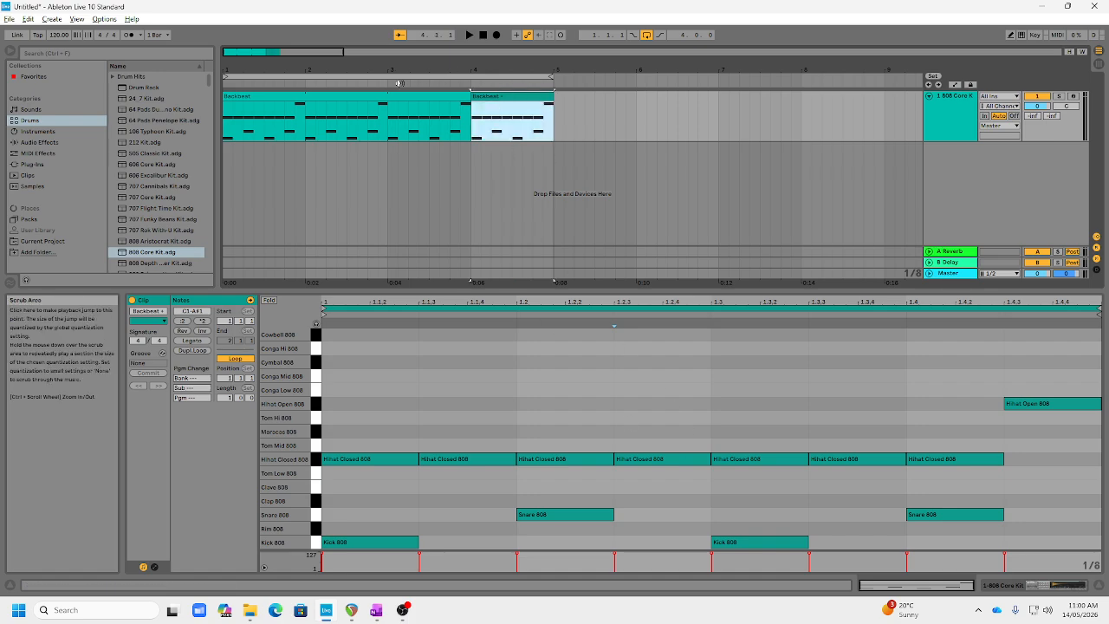
Shorten the arrangement loop to bars 3 and 4 and start playback.
{"action": "left_click_drag", "start_coordinate": [233, 74], "coordinate": [387, 79]}
{"action": "left_click", "coordinate": [482, 35]}
{"action": "left_click", "coordinate": [470, 35]}
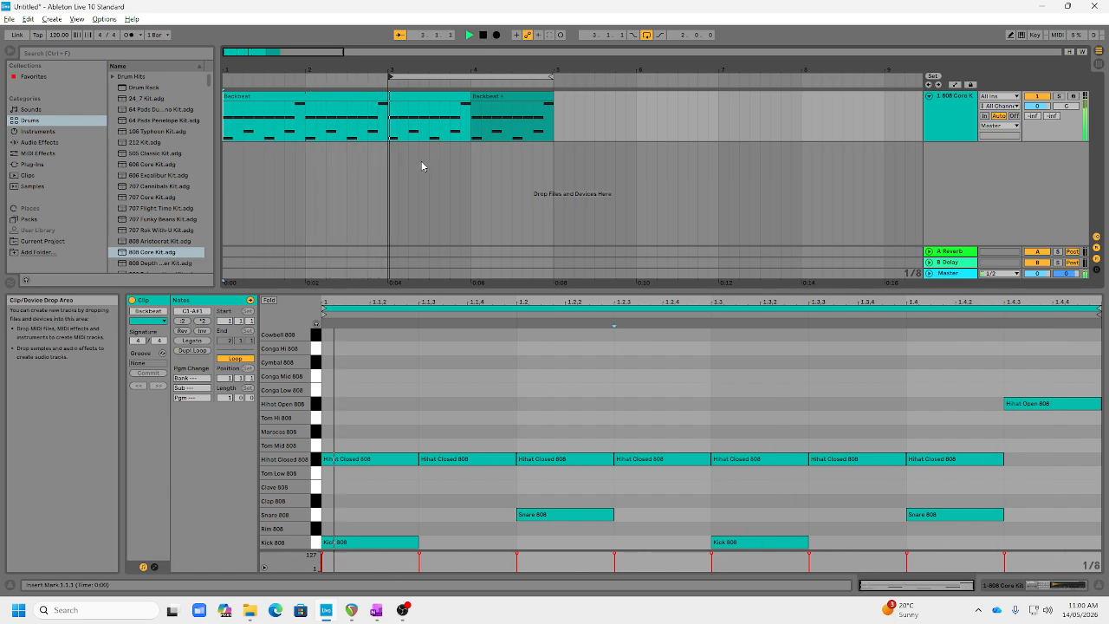
In the bar 4 clip, add a Kick 808 note at 1.2.3 and a Snare 808 note at 1.4.3, auditioning the loop.
{"action": "left_click", "coordinate": [512, 123]}
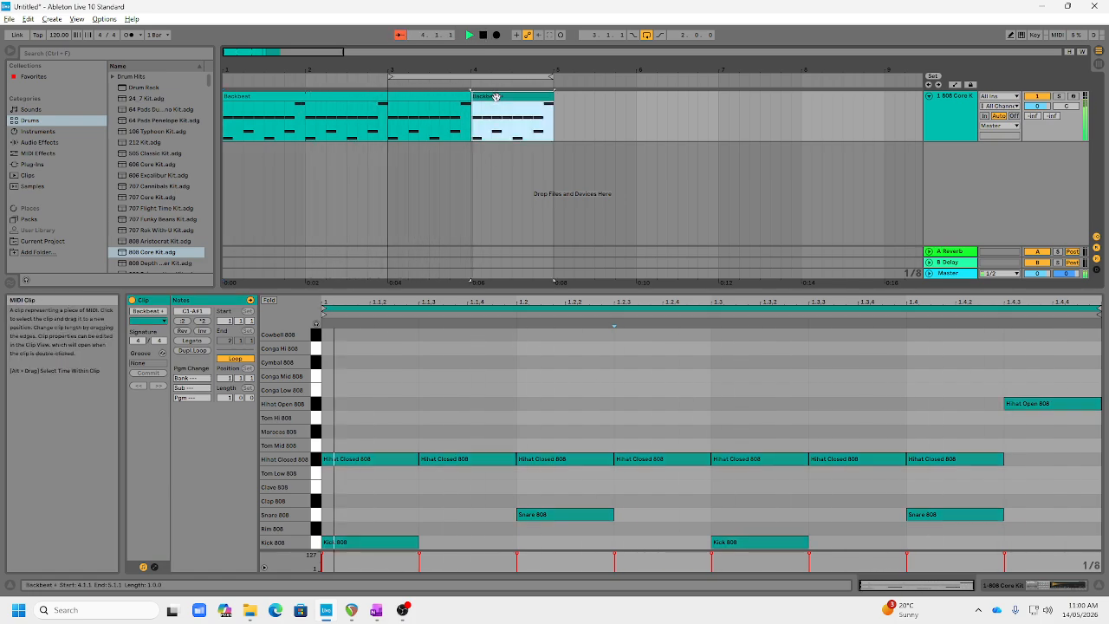
{"action": "double_click", "coordinate": [652, 543]}
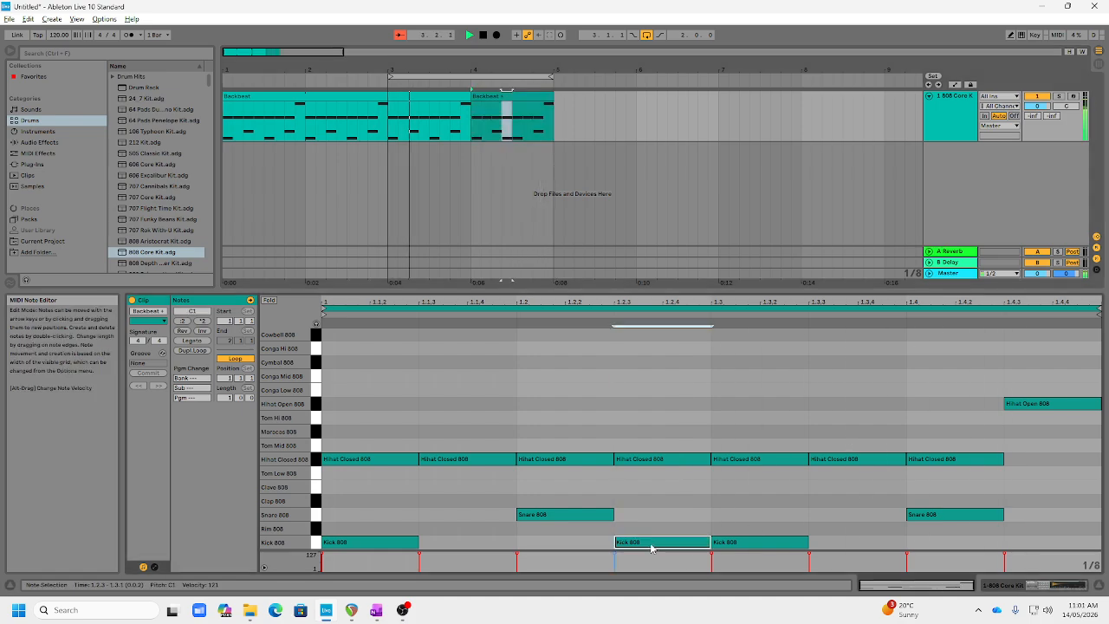
{"action": "double_click", "coordinate": [1034, 515]}
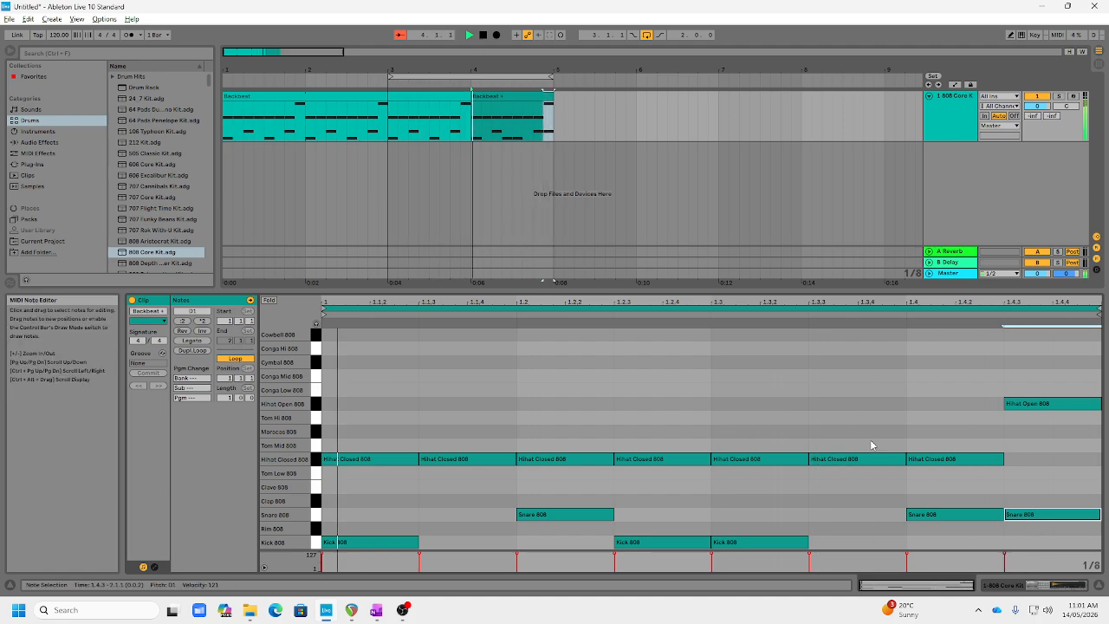
{"action": "key", "text": "space"}
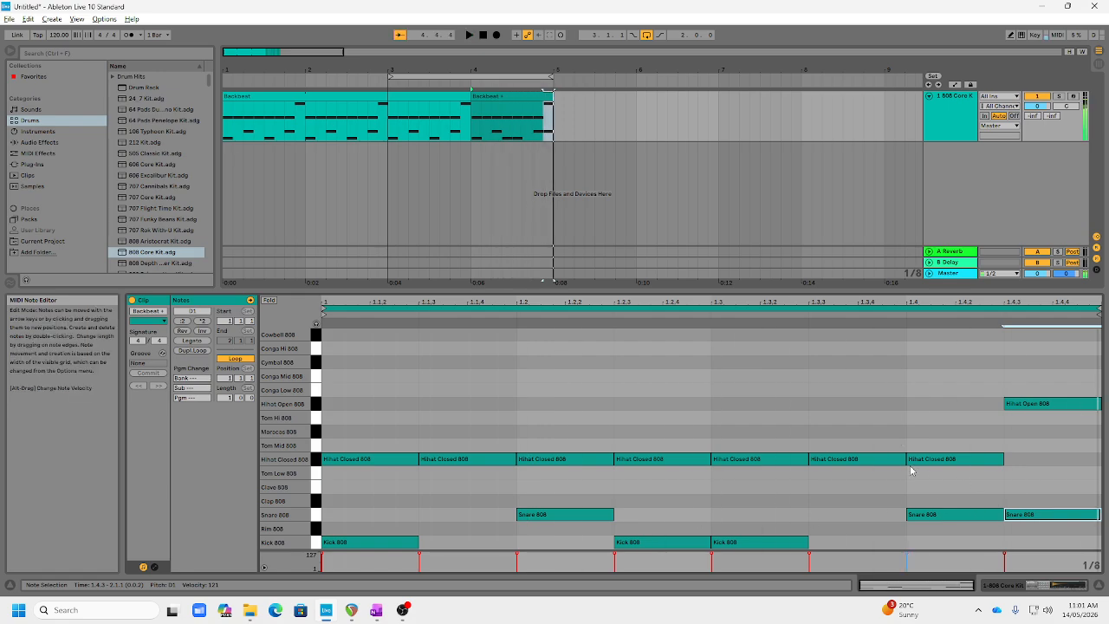
Copy the four-bar drum pattern from bars 1 to 4 so the copy fills bars 5 to 8.
{"action": "left_click", "coordinate": [560, 156]}
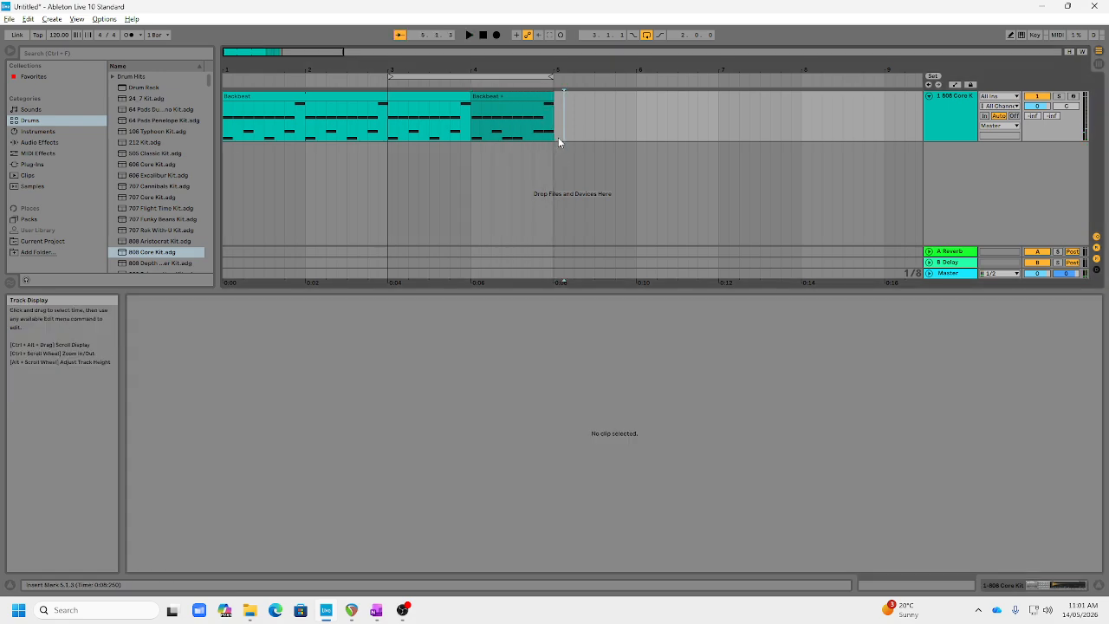
{"action": "left_click_drag", "start_coordinate": [562, 109], "coordinate": [258, 94]}
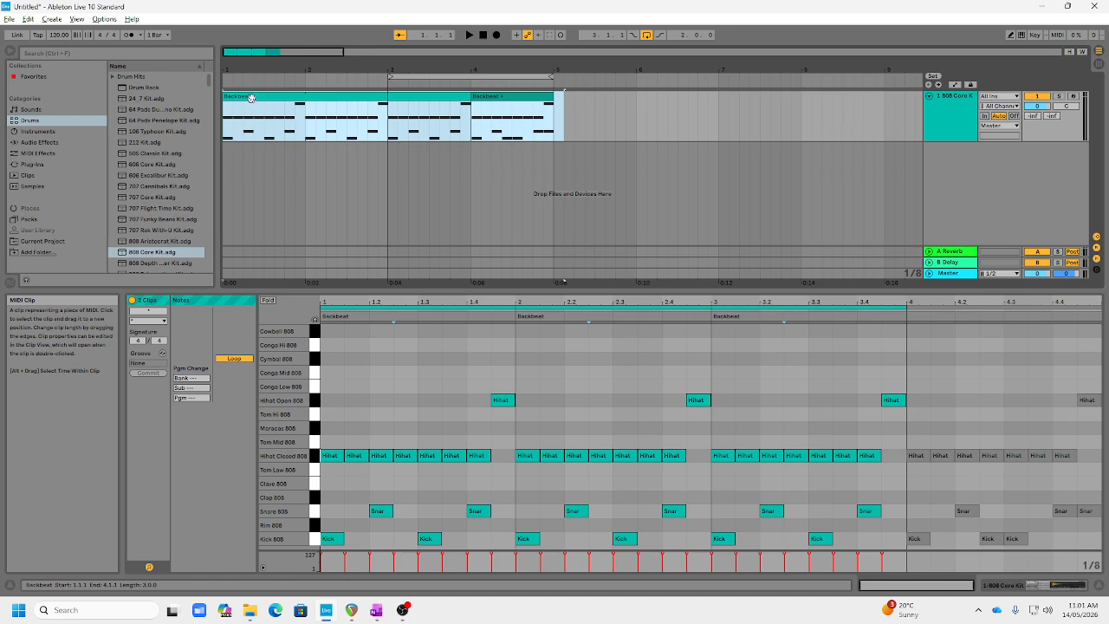
{"action": "left_click_drag", "start_coordinate": [271, 97], "coordinate": [602, 97]}
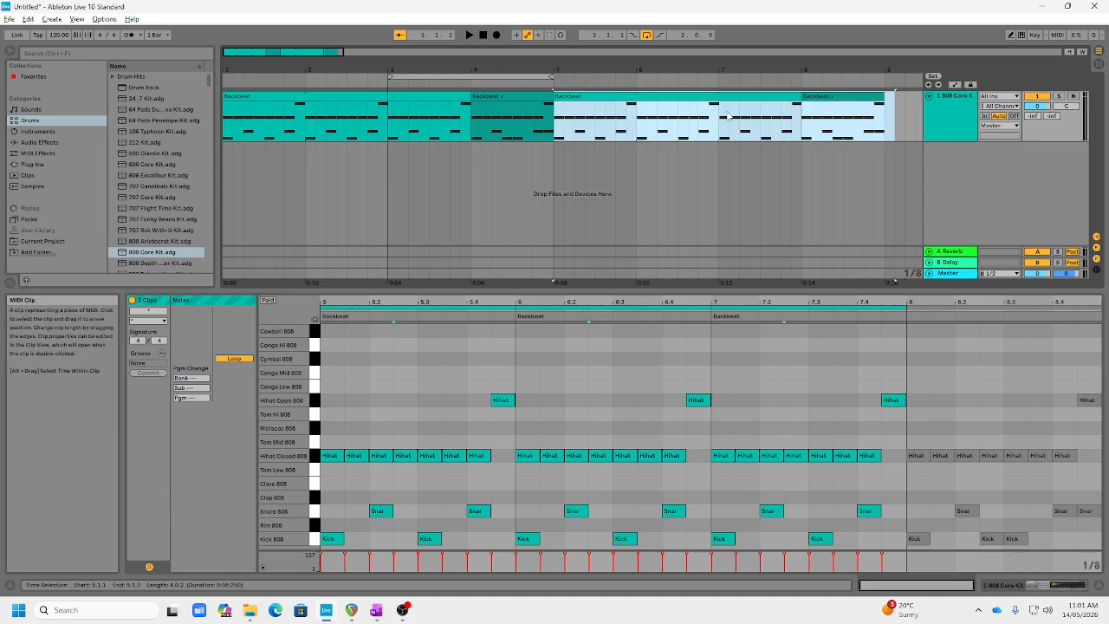
Rename the bar 8 clip as Backbeat Fill.
{"action": "left_click", "coordinate": [837, 98]}
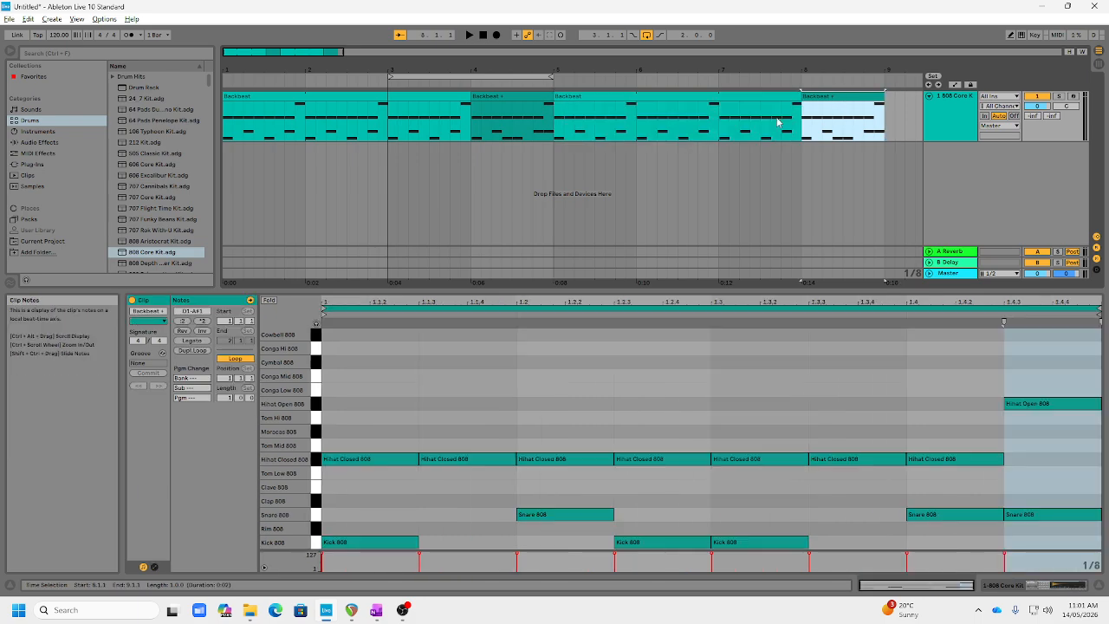
{"action": "right_click", "coordinate": [817, 97]}
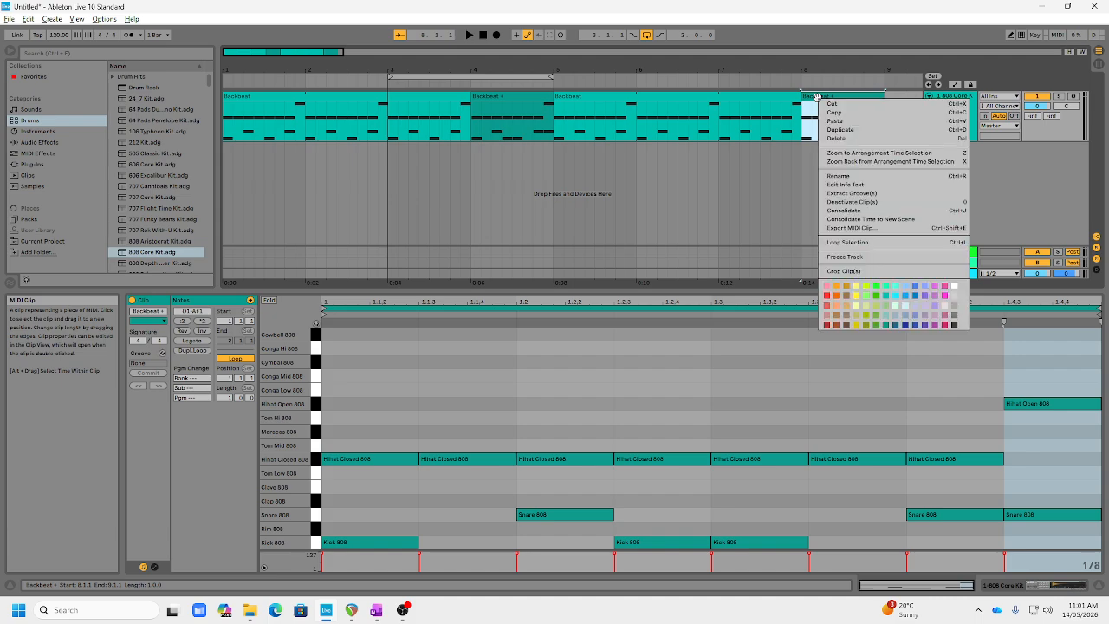
{"action": "left_click", "coordinate": [867, 175]}
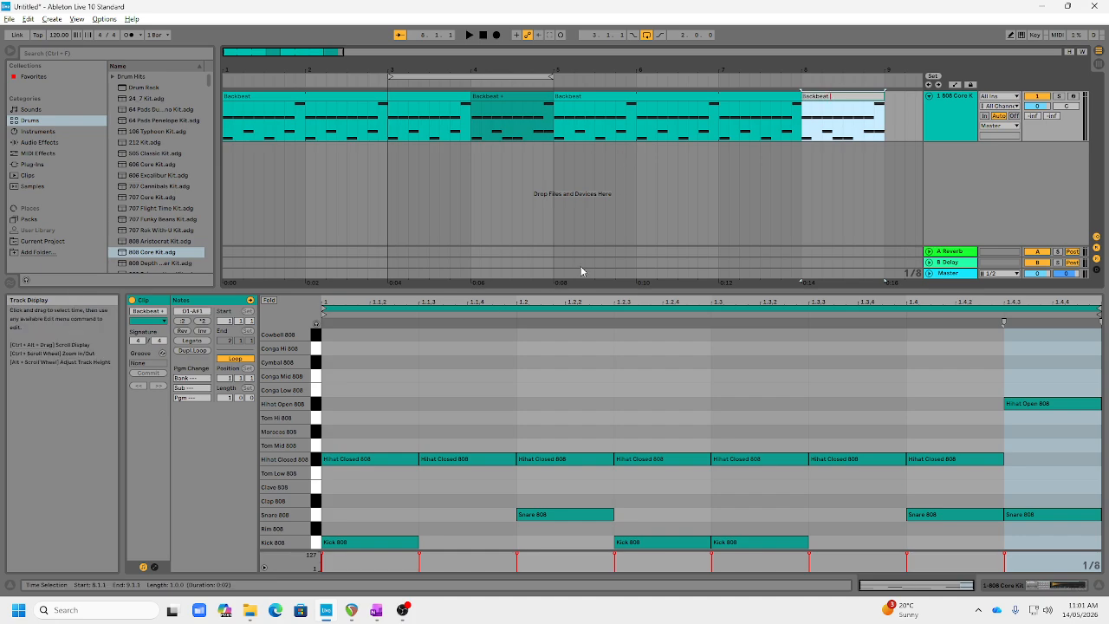
{"action": "key", "text": "Return"}
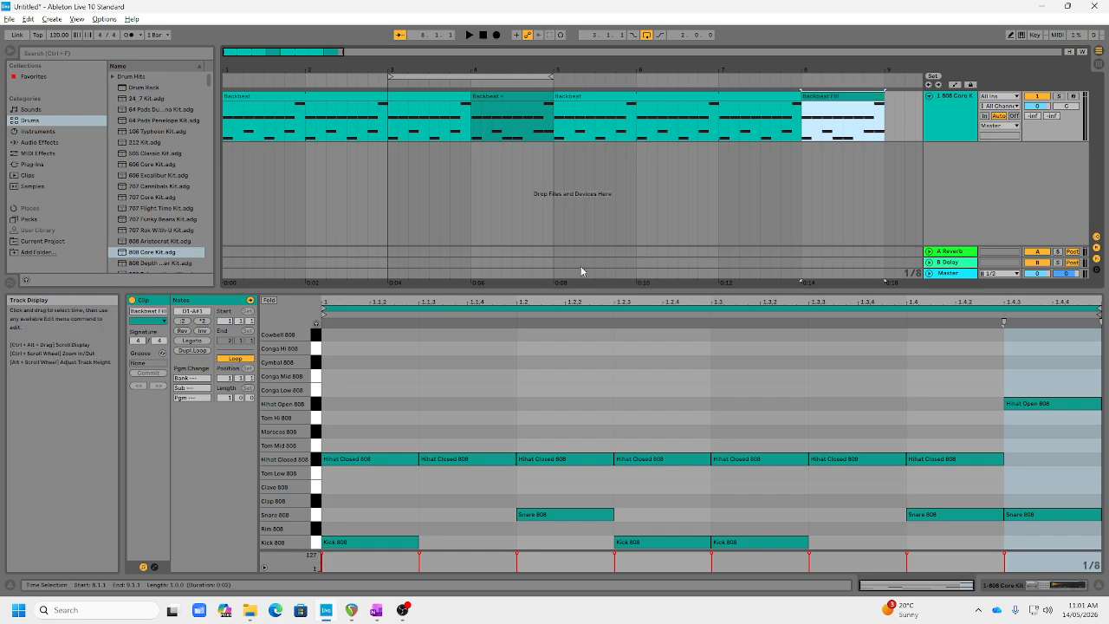
Change the colour of the Backbeat Fill clip to dark blue.
{"action": "right_click", "coordinate": [834, 98]}
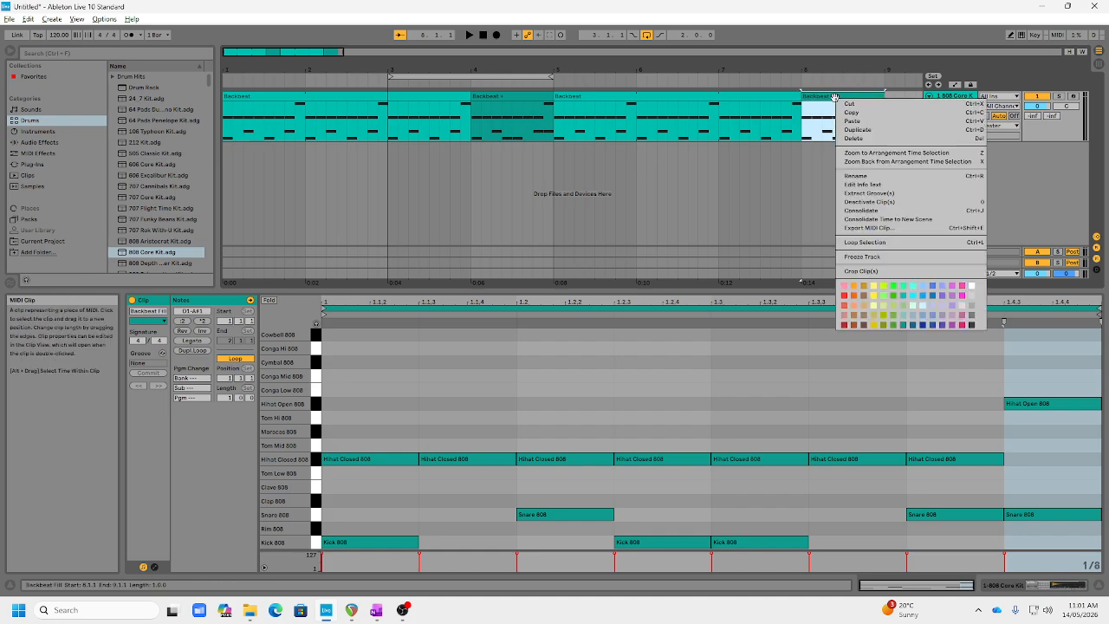
{"action": "left_click", "coordinate": [912, 326]}
{"action": "left_click", "coordinate": [774, 130]}
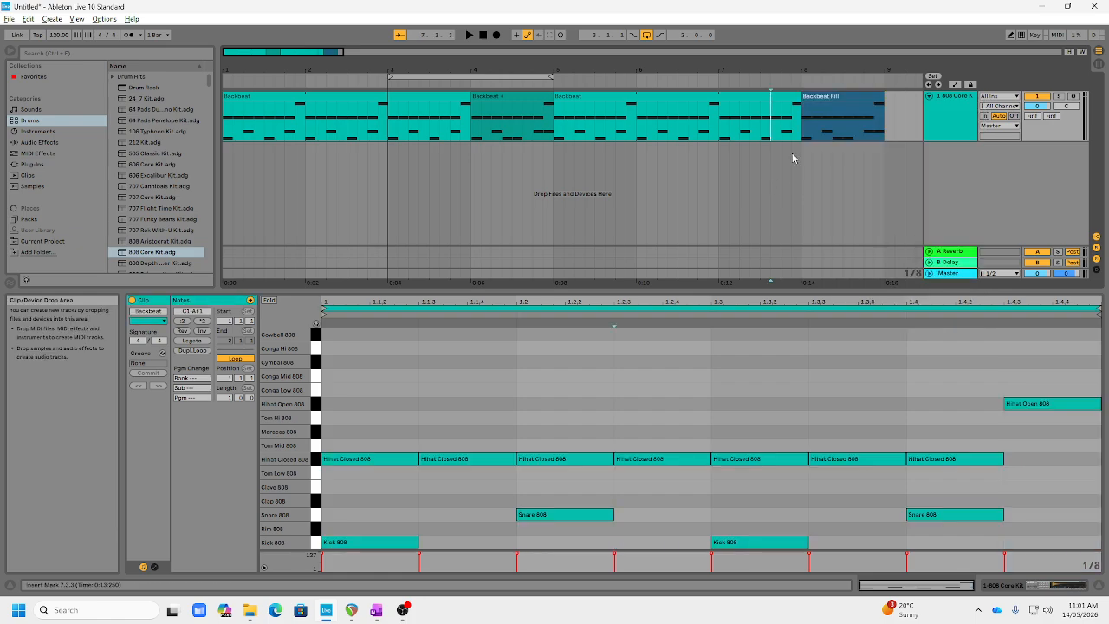
Set the note editor's fixed grid to 1/16 for the Backbeat Fill clip.
{"action": "left_click", "coordinate": [493, 96]}
{"action": "left_click", "coordinate": [834, 111]}
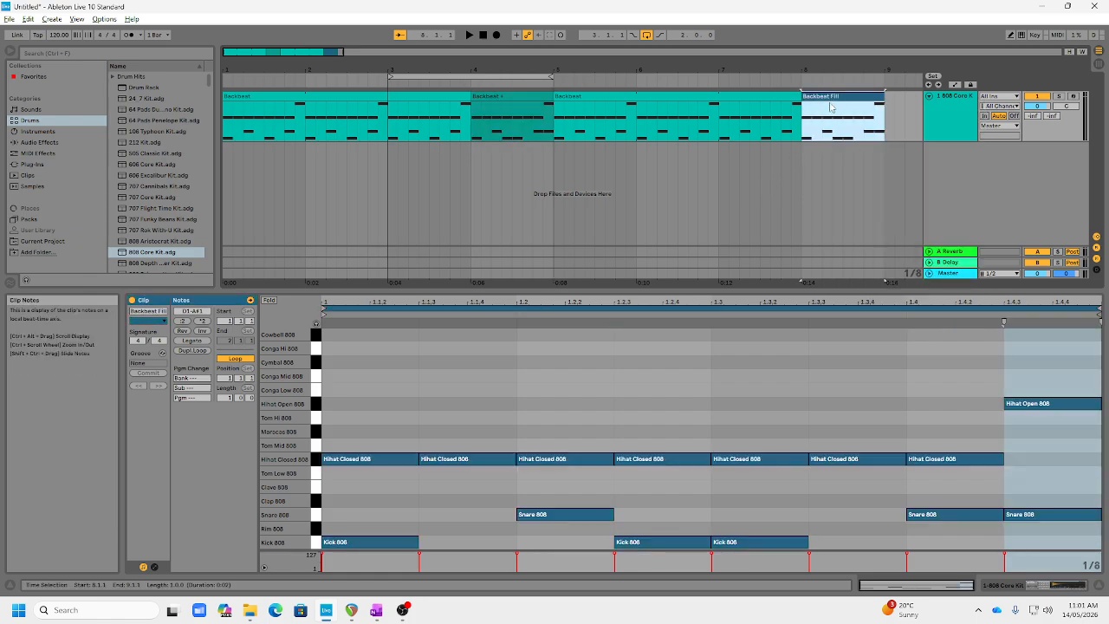
{"action": "right_click", "coordinate": [711, 404]}
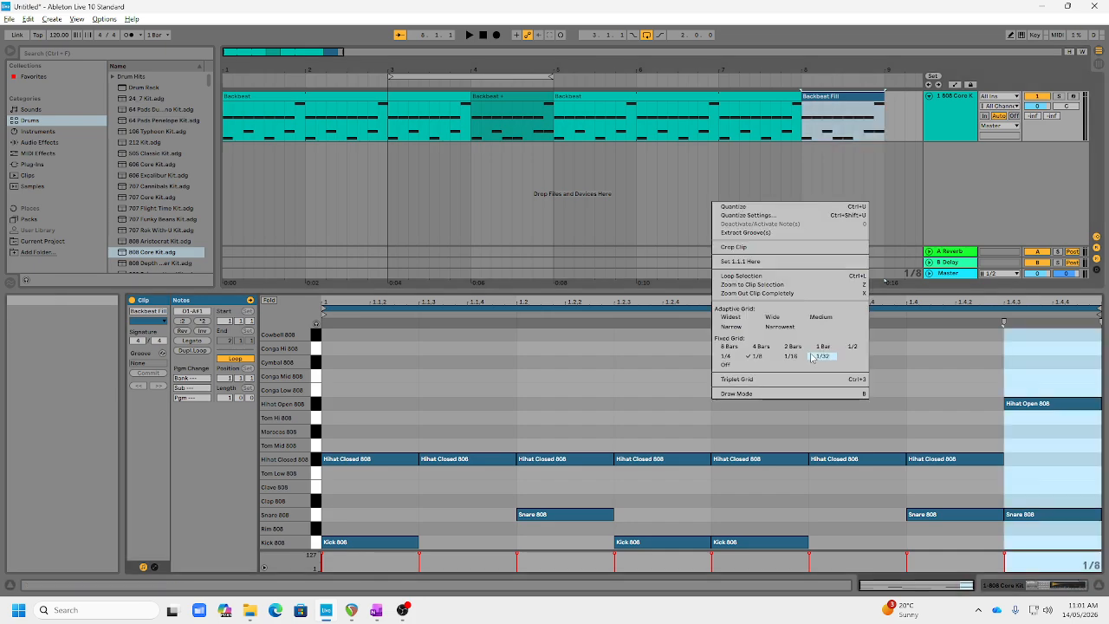
{"action": "left_click", "coordinate": [796, 361]}
{"action": "right_click", "coordinate": [710, 386]}
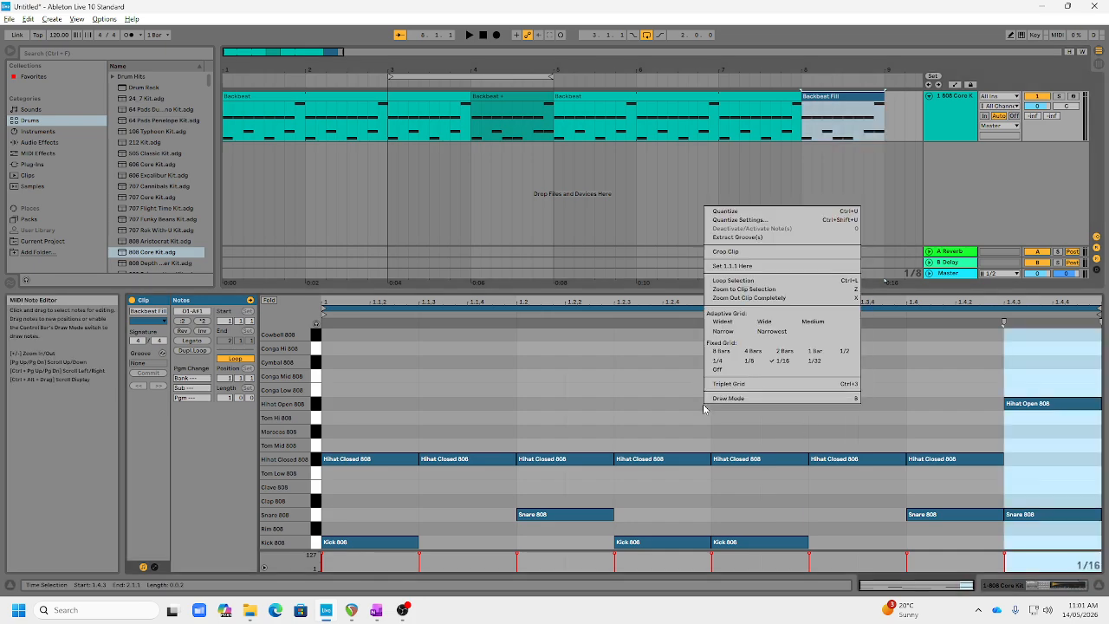
{"action": "left_click", "coordinate": [783, 360]}
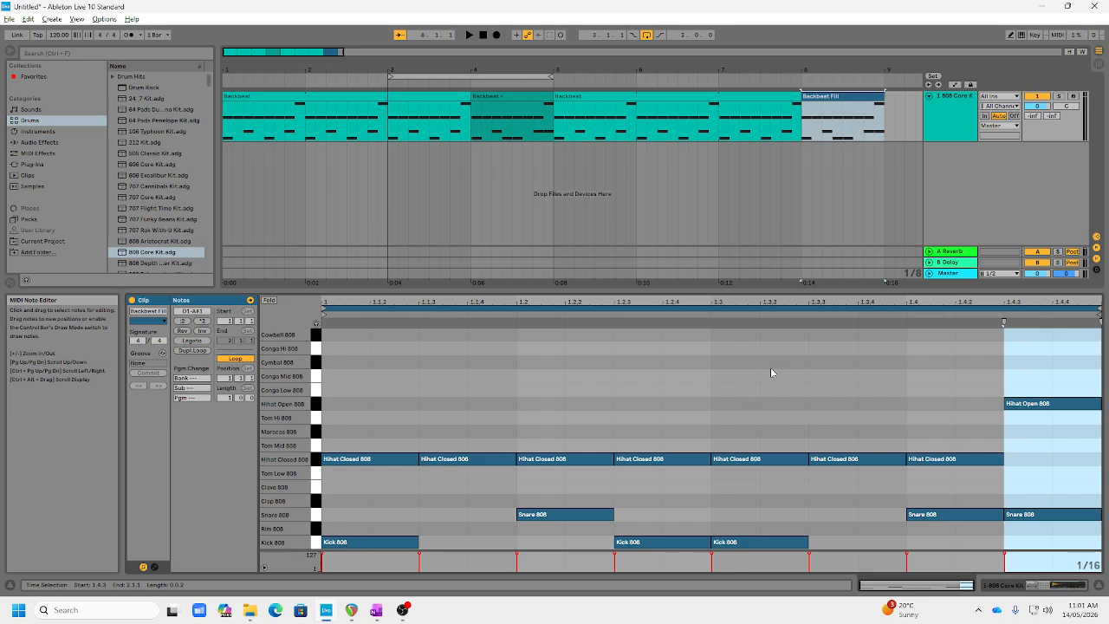
{"action": "double_click", "coordinate": [768, 404]}
{"action": "double_click", "coordinate": [823, 406]}
{"action": "double_click", "coordinate": [867, 406]}
{"action": "left_click", "coordinate": [839, 406]}
{"action": "left_click_drag", "start_coordinate": [839, 407], "coordinate": [799, 408]}
{"action": "double_click", "coordinate": [887, 408]}
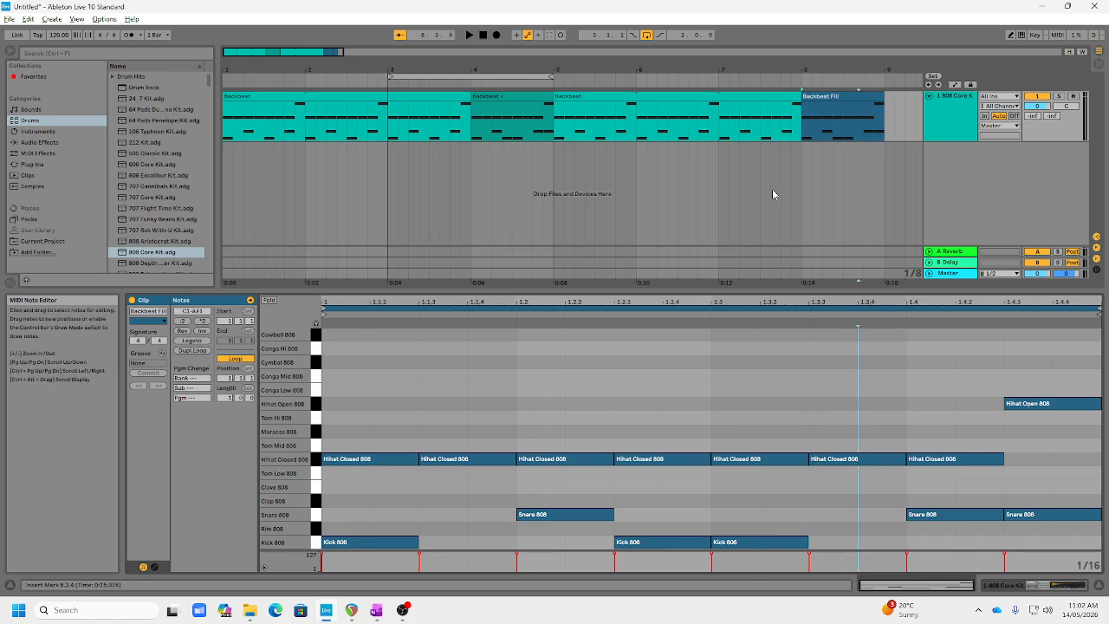
Move the arrangement loop to span bars 7 and 8 and audition it.
{"action": "left_click_drag", "start_coordinate": [551, 75], "coordinate": [884, 76]}
{"action": "left_click_drag", "start_coordinate": [391, 73], "coordinate": [719, 74]}
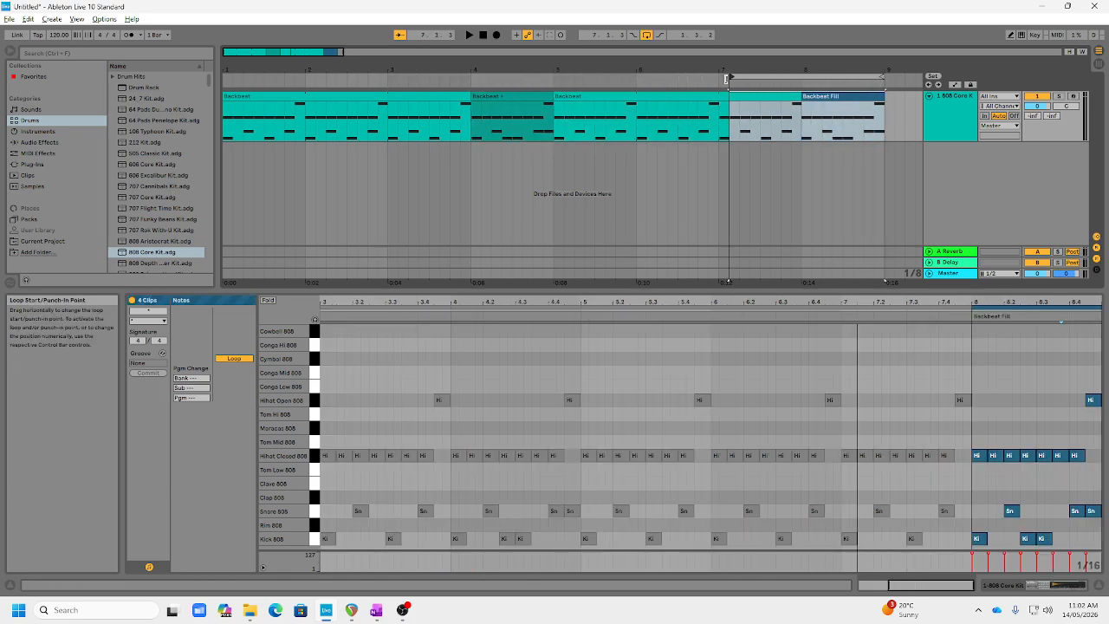
{"action": "left_click_drag", "start_coordinate": [888, 124], "coordinate": [742, 124]}
{"action": "right_click", "coordinate": [749, 123]}
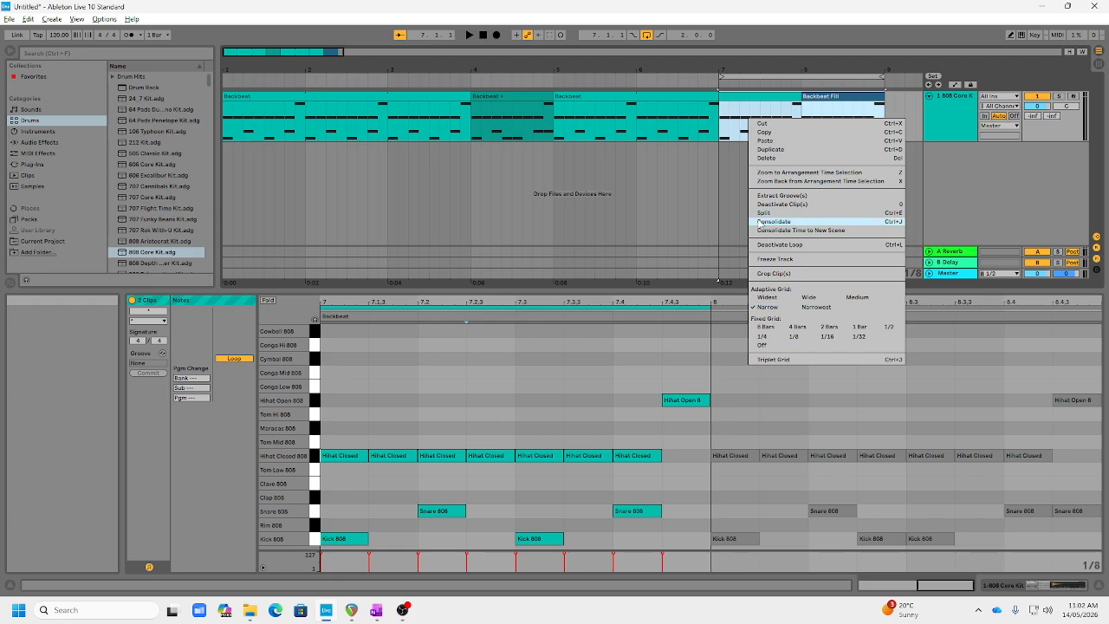
{"action": "left_click", "coordinate": [713, 162]}
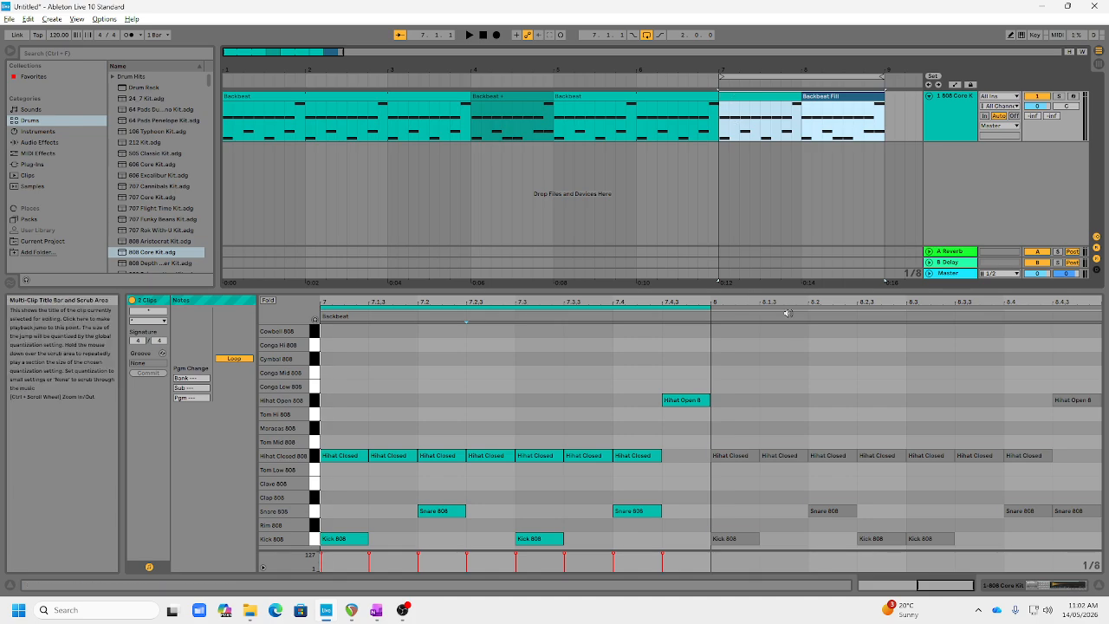
{"action": "key", "text": "space"}
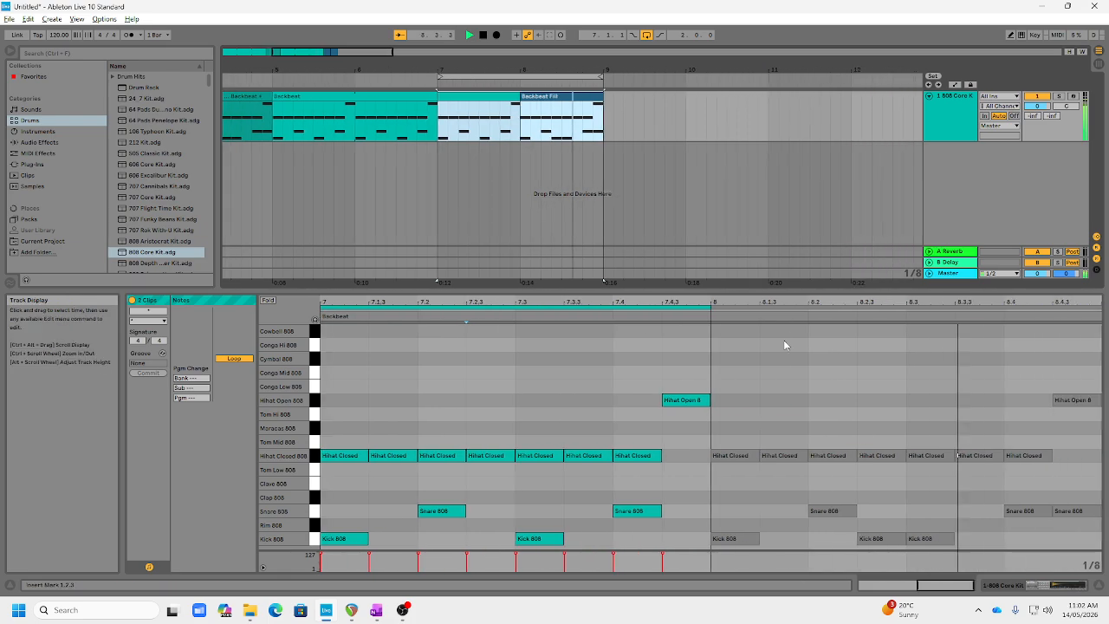
{"action": "key", "text": "space"}
In the Backbeat Fill clip, add 1/16 Tom Low 808 notes at 1.2.3 and 1.2.4 and start playback.
{"action": "left_click", "coordinate": [632, 97]}
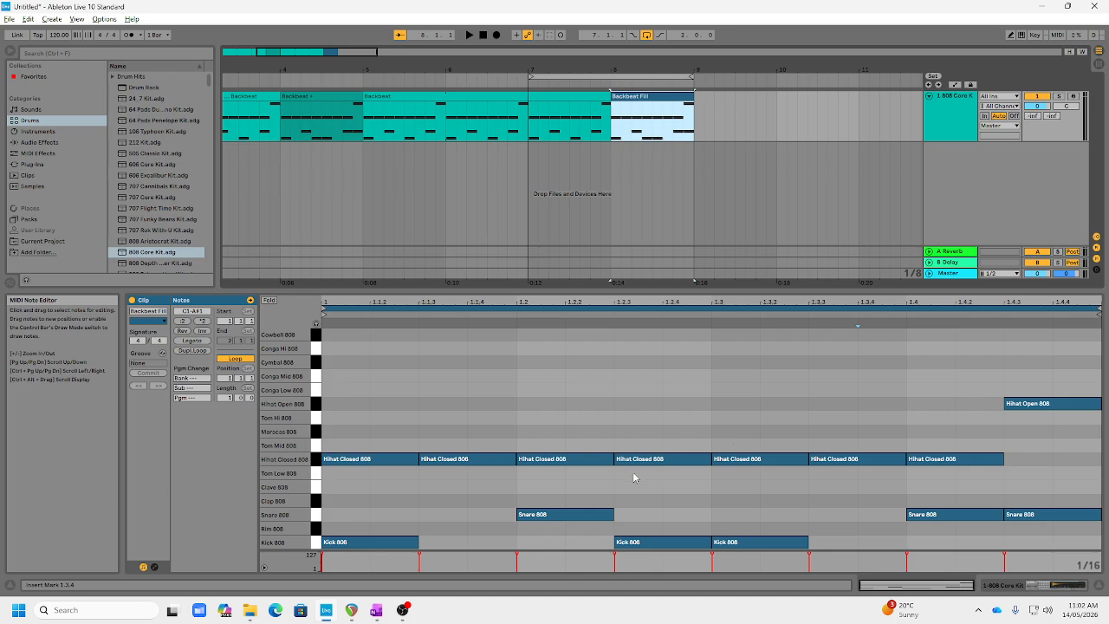
{"action": "double_click", "coordinate": [633, 475]}
{"action": "double_click", "coordinate": [681, 475]}
{"action": "key", "text": "space"}
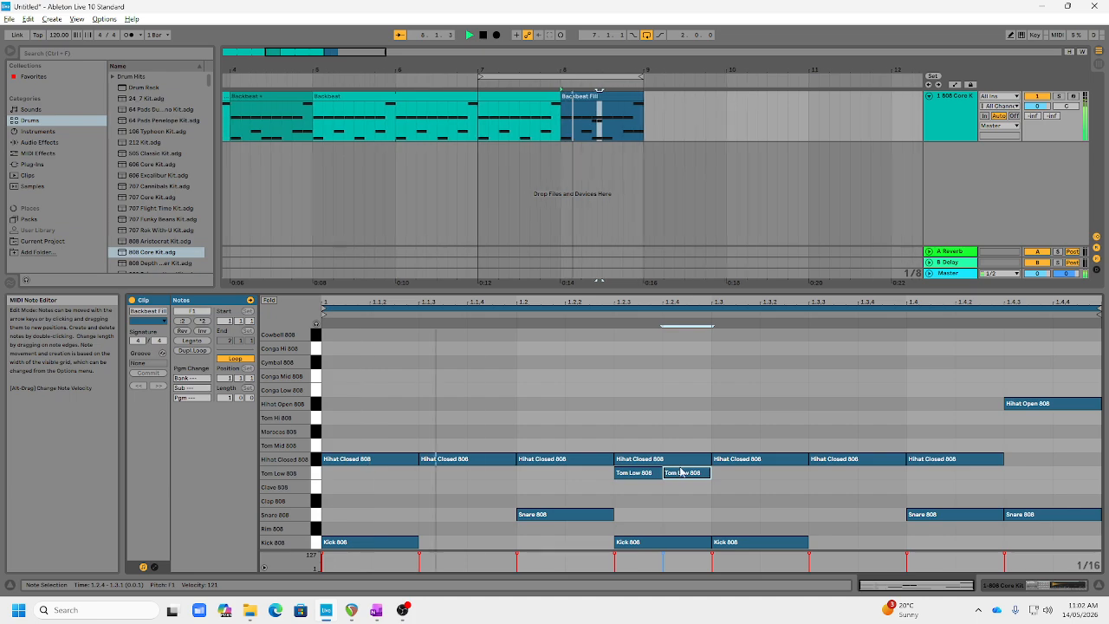
Extend the fill with 1/16 notes: Tom Mid 808 at 1.3.1 and 1.4.2, Tom Hi 808 at 1.3.3 and 1.4.1, Tom Low 808 at 1.4.3.
{"action": "double_click", "coordinate": [725, 445]}
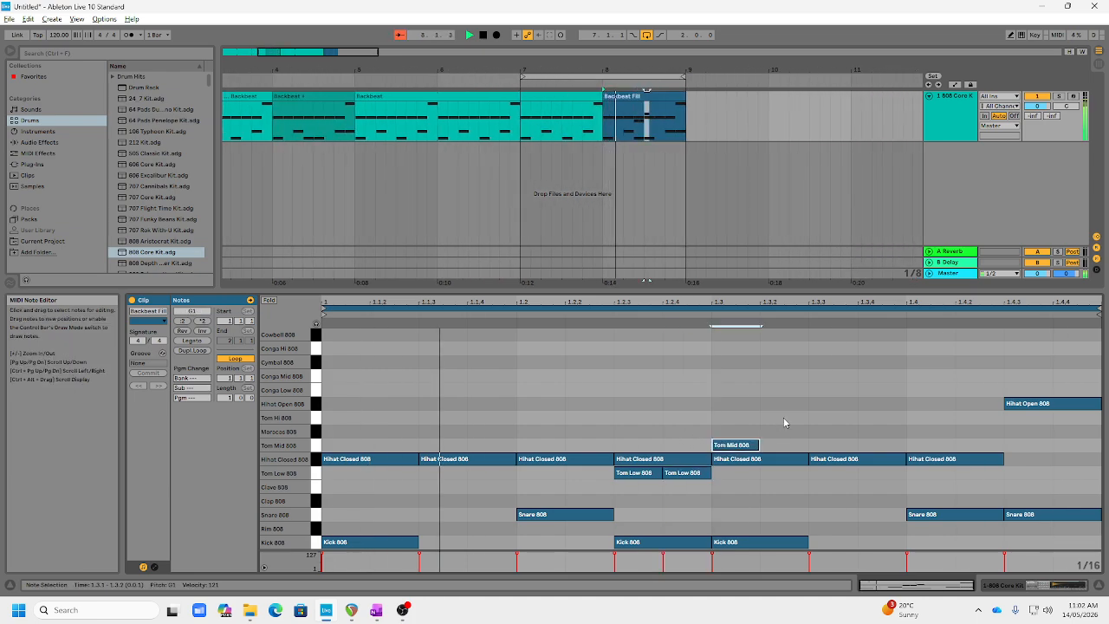
{"action": "double_click", "coordinate": [819, 418]}
{"action": "double_click", "coordinate": [928, 417]}
{"action": "double_click", "coordinate": [975, 445]}
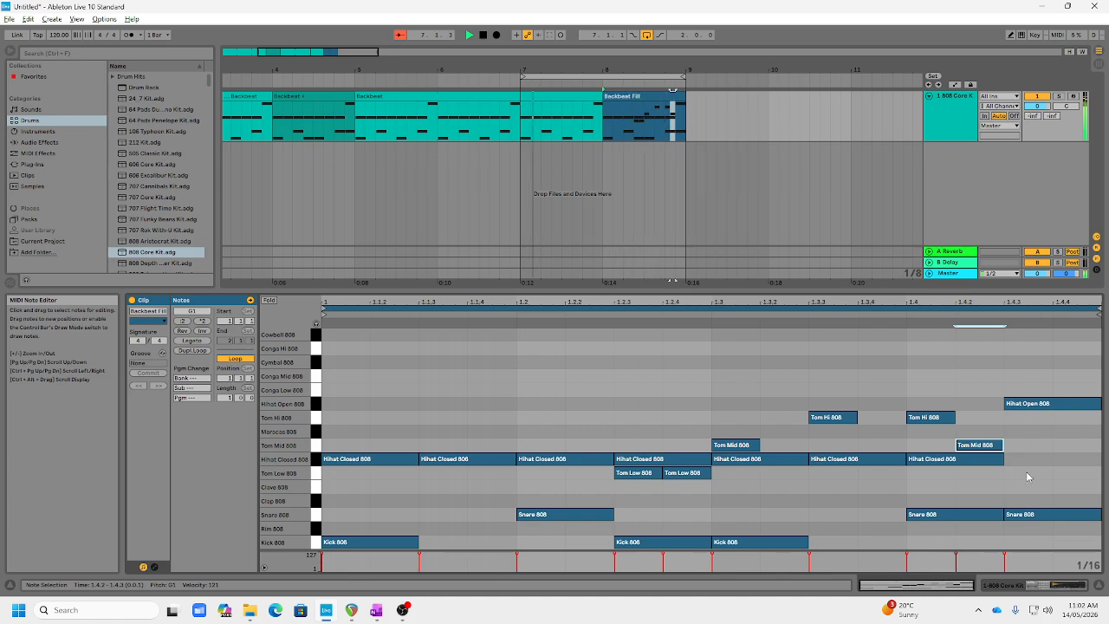
{"action": "double_click", "coordinate": [1027, 473]}
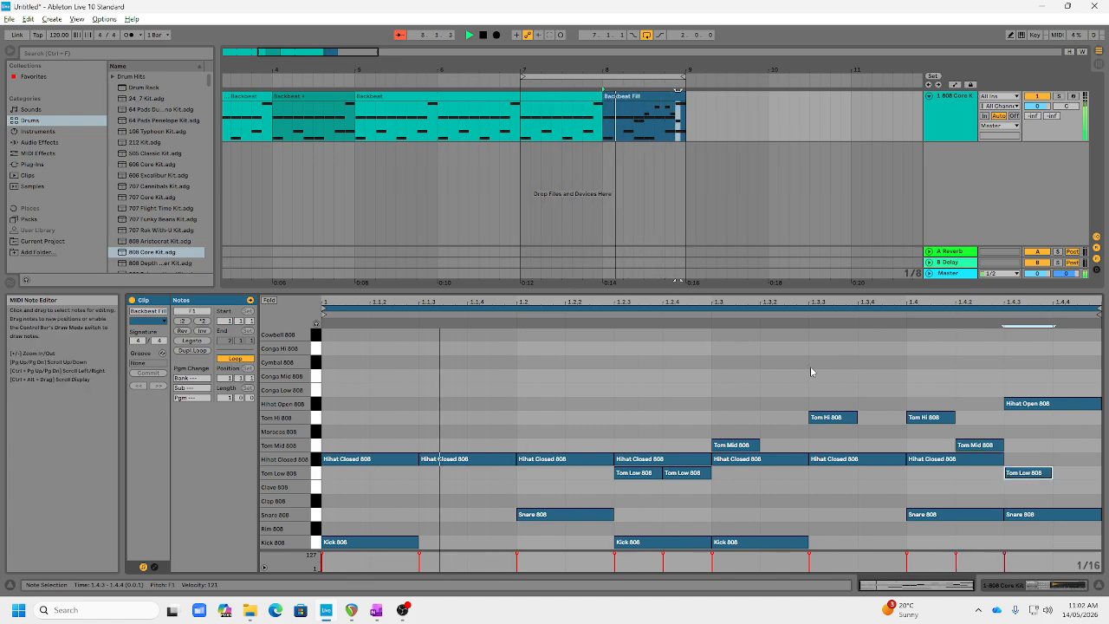
{"action": "key", "text": "space"}
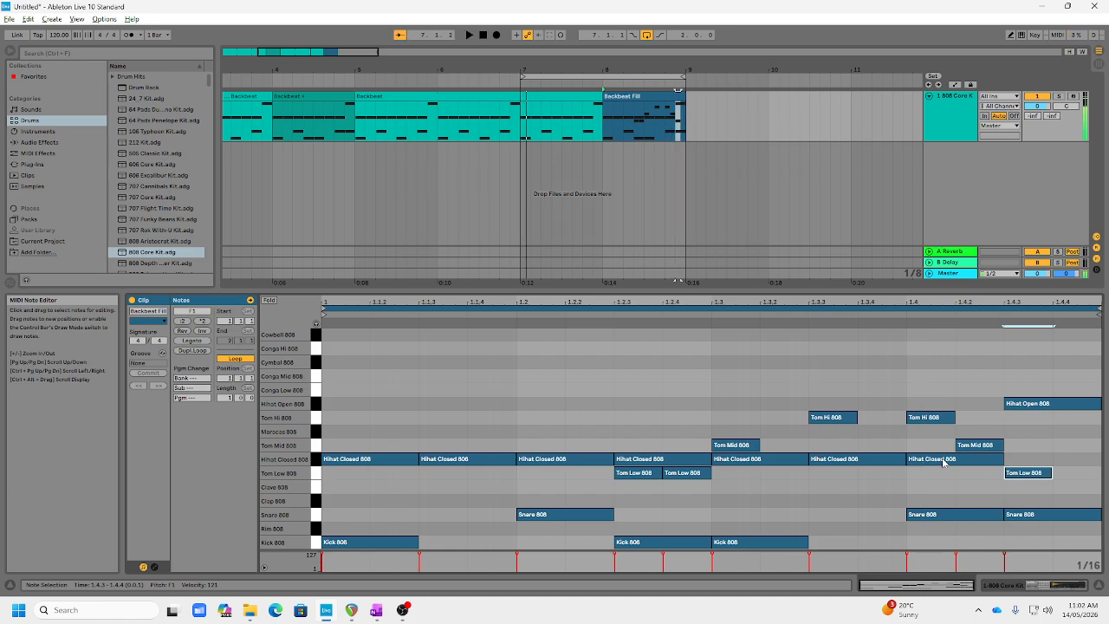
Audition the looped bars 7 and 8 with the completed tom fill.
{"action": "left_click", "coordinate": [830, 418]}
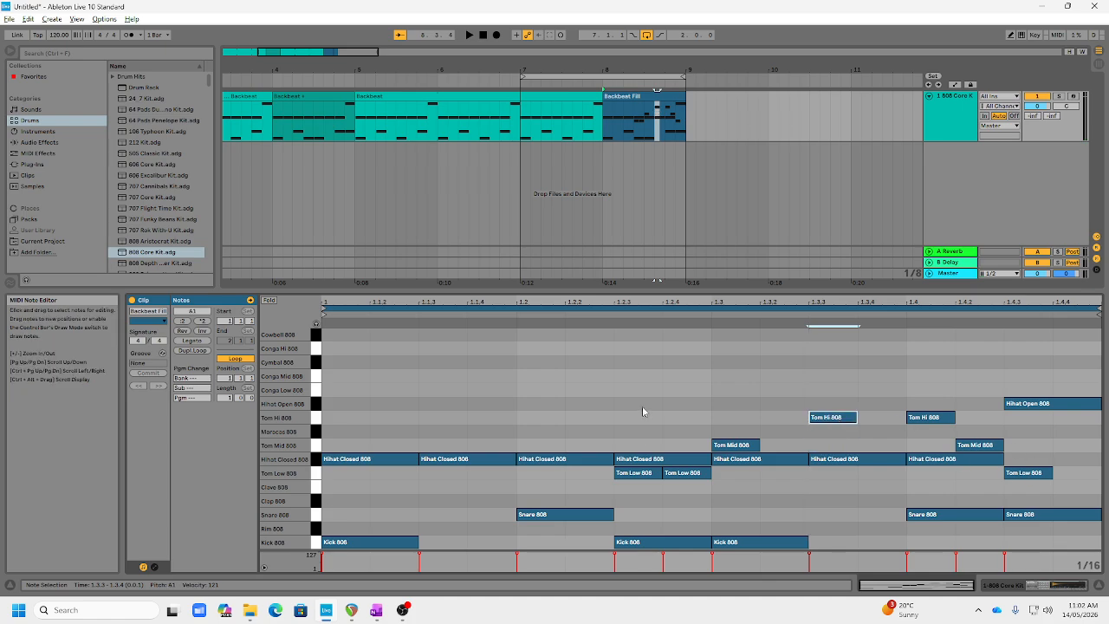
{"action": "key", "text": "space"}
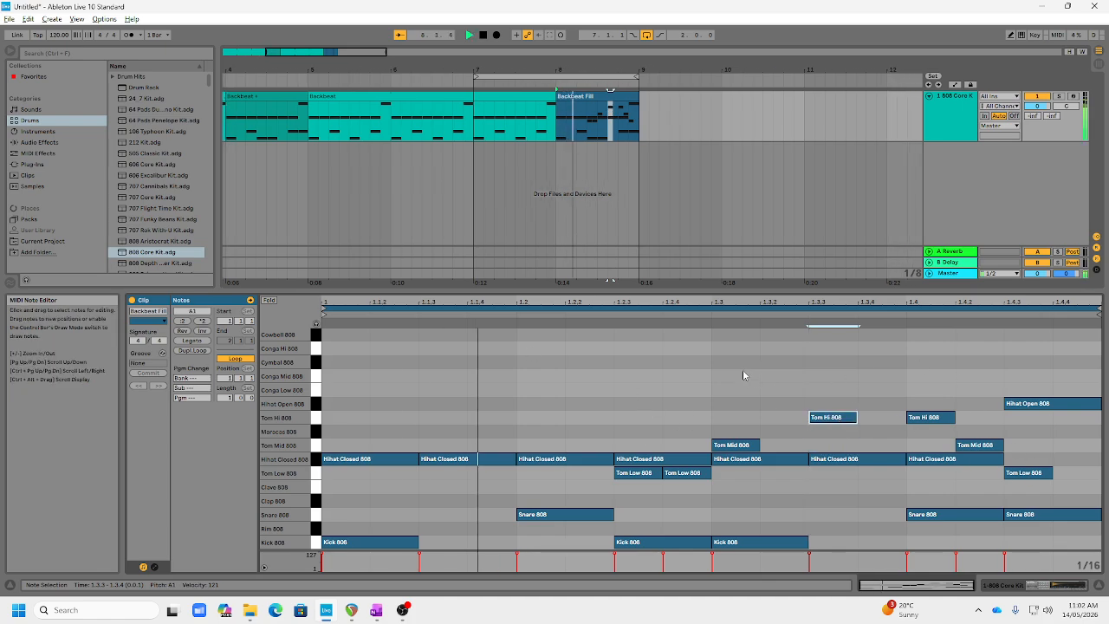
{"action": "key", "text": "space"}
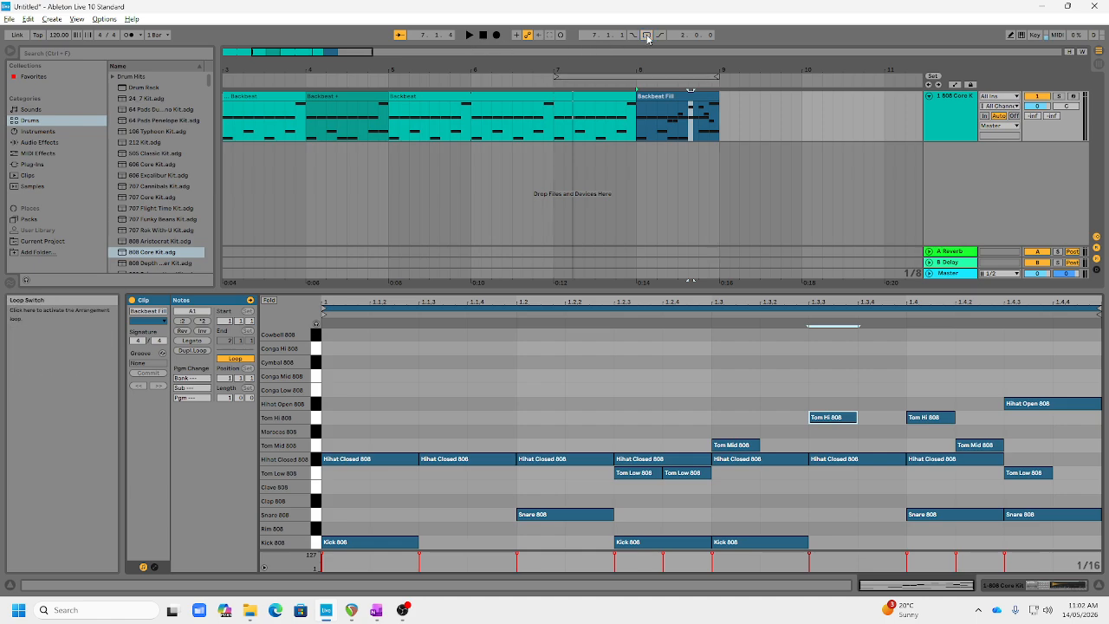
Turn off the arrangement loop and play the drum arrangement from bar 1, stopping at the end.
{"action": "left_click", "coordinate": [483, 34]}
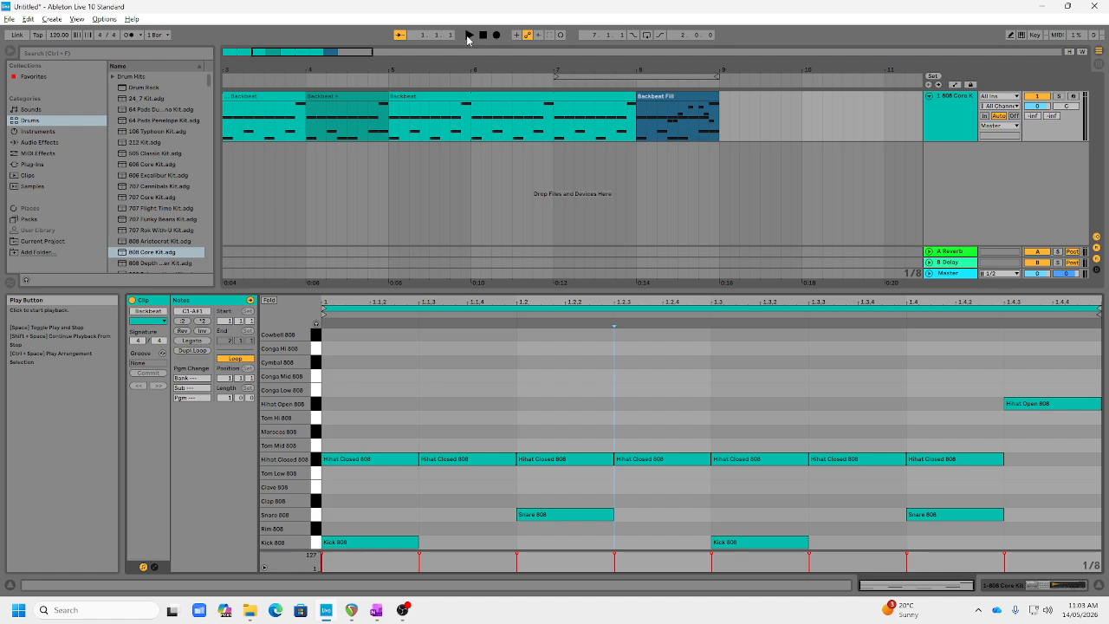
{"action": "left_click", "coordinate": [468, 35]}
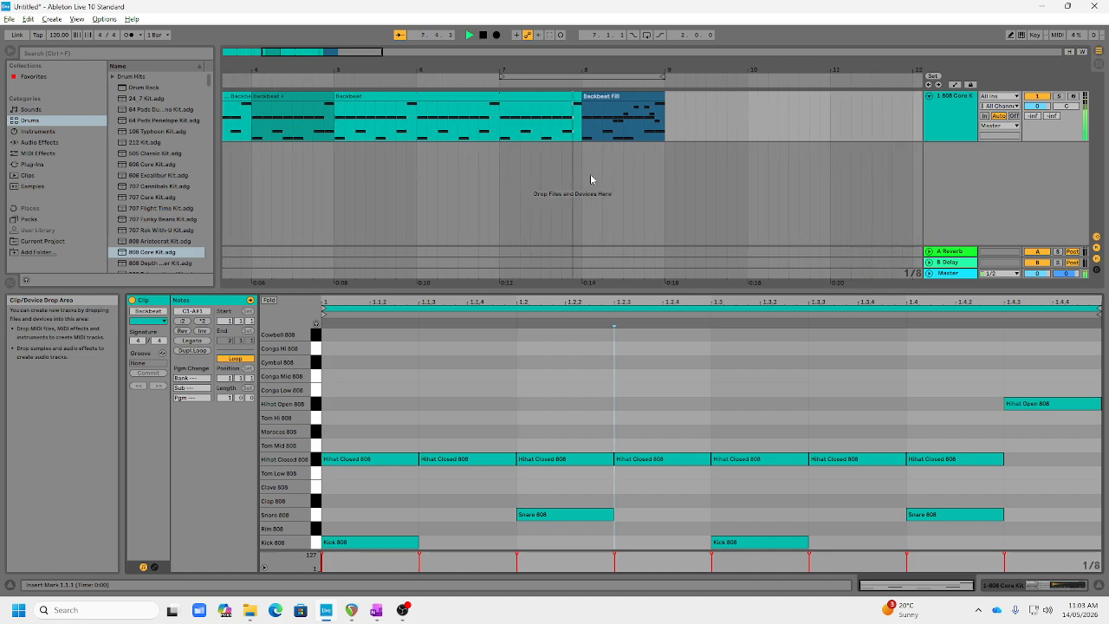
{"action": "left_click", "coordinate": [483, 36]}
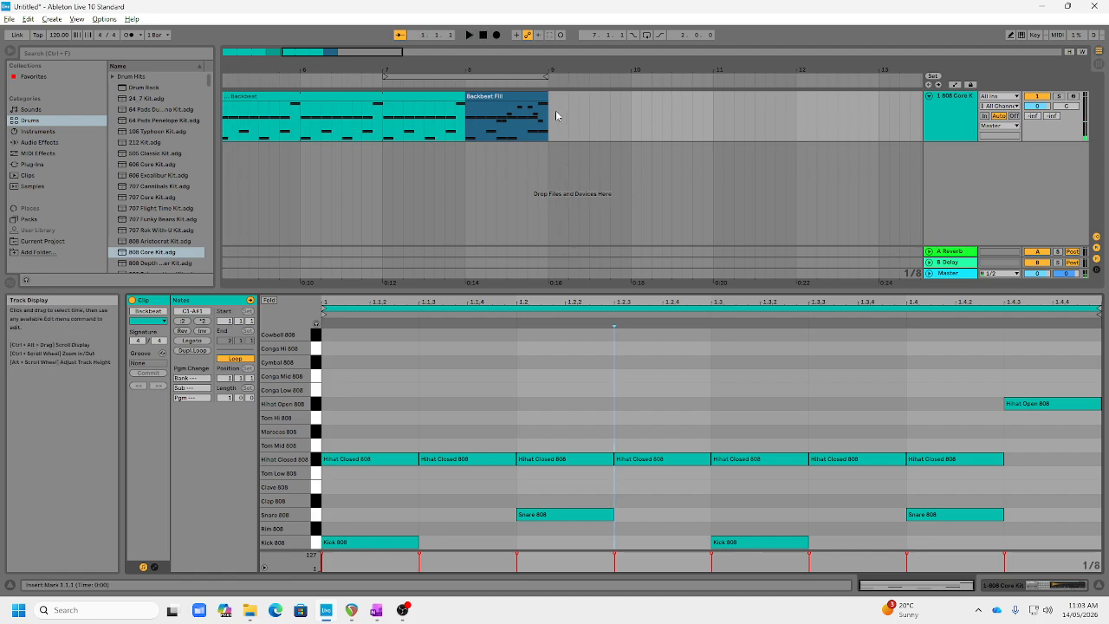
{"action": "left_click_drag", "start_coordinate": [563, 142], "coordinate": [146, 73]}
{"action": "left_click_drag", "start_coordinate": [193, 106], "coordinate": [197, 108]}
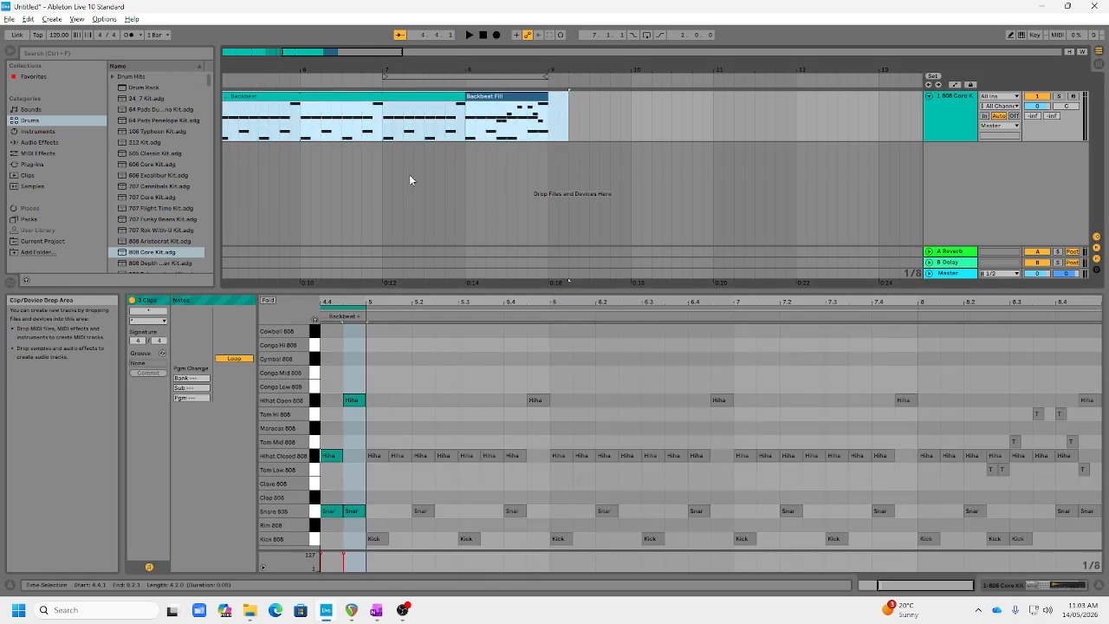
{"action": "scroll", "coordinate": [491, 197], "scroll_direction": "left", "scroll_amount": 3}
{"action": "scroll", "coordinate": [491, 191], "scroll_direction": "right", "scroll_amount": 4}
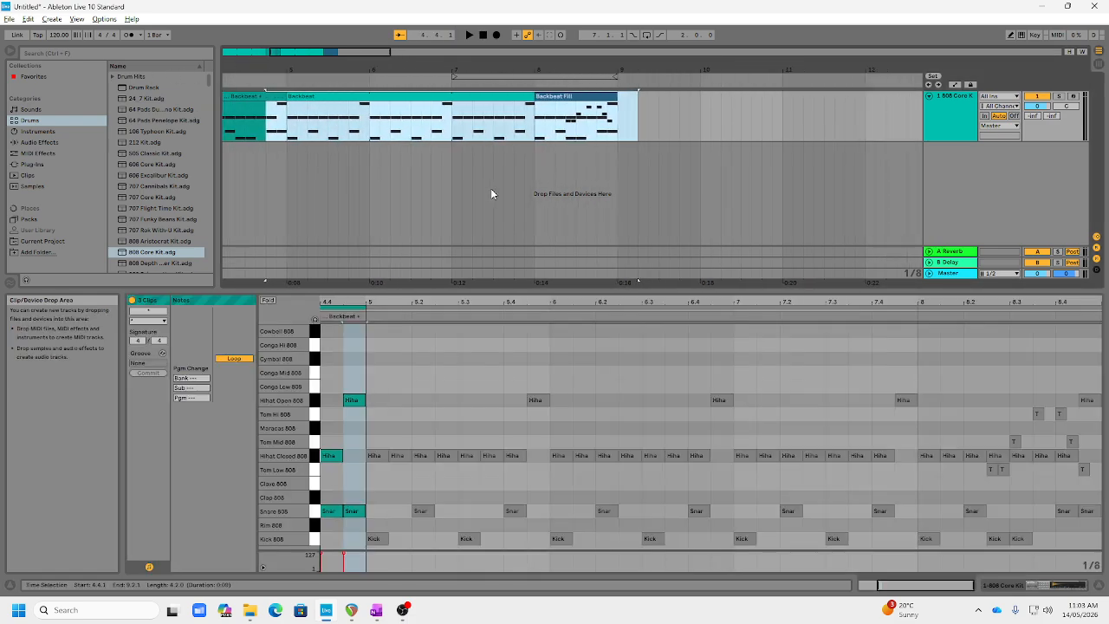
{"action": "scroll", "coordinate": [556, 163], "scroll_direction": "left", "scroll_amount": 5}
{"action": "scroll", "coordinate": [556, 162], "scroll_direction": "left", "scroll_amount": 3}
{"action": "scroll", "coordinate": [556, 163], "scroll_direction": "right", "scroll_amount": 5}
{"action": "scroll", "coordinate": [556, 163], "scroll_direction": "left", "scroll_amount": 3}
{"action": "scroll", "coordinate": [556, 163], "scroll_direction": "right", "scroll_amount": 2}
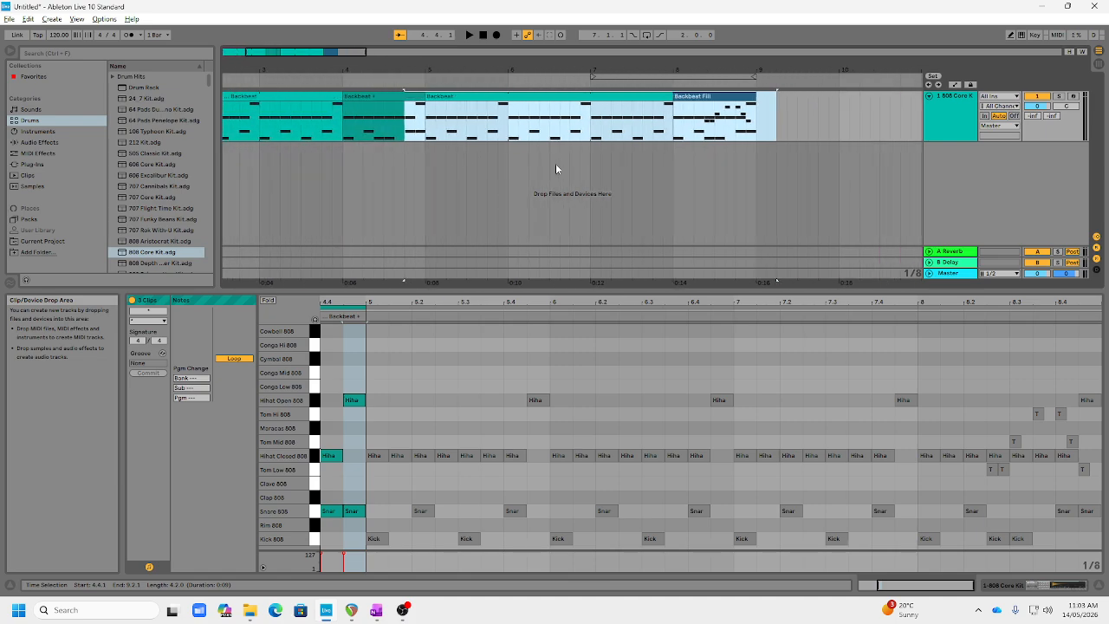
Duplicate bars 5 to 8 into bars 9 to 12 and select the new three-bar Backbeat clip.
{"action": "left_click", "coordinate": [786, 126]}
{"action": "left_click_drag", "start_coordinate": [754, 136], "coordinate": [431, 124]}
{"action": "key", "text": "ctrl+d"}
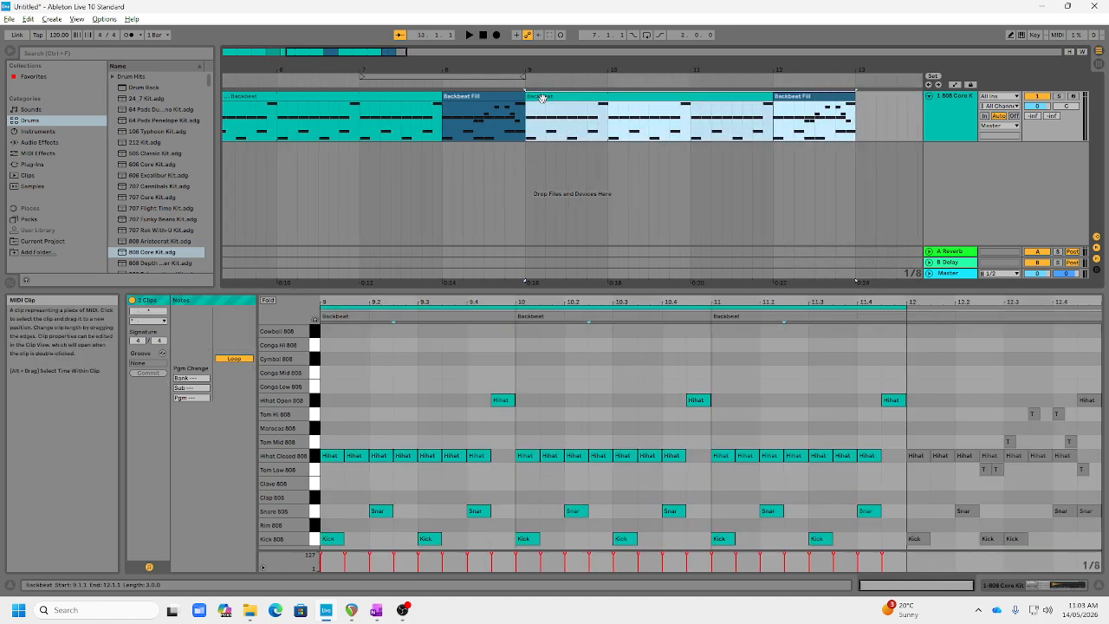
{"action": "left_click", "coordinate": [541, 97]}
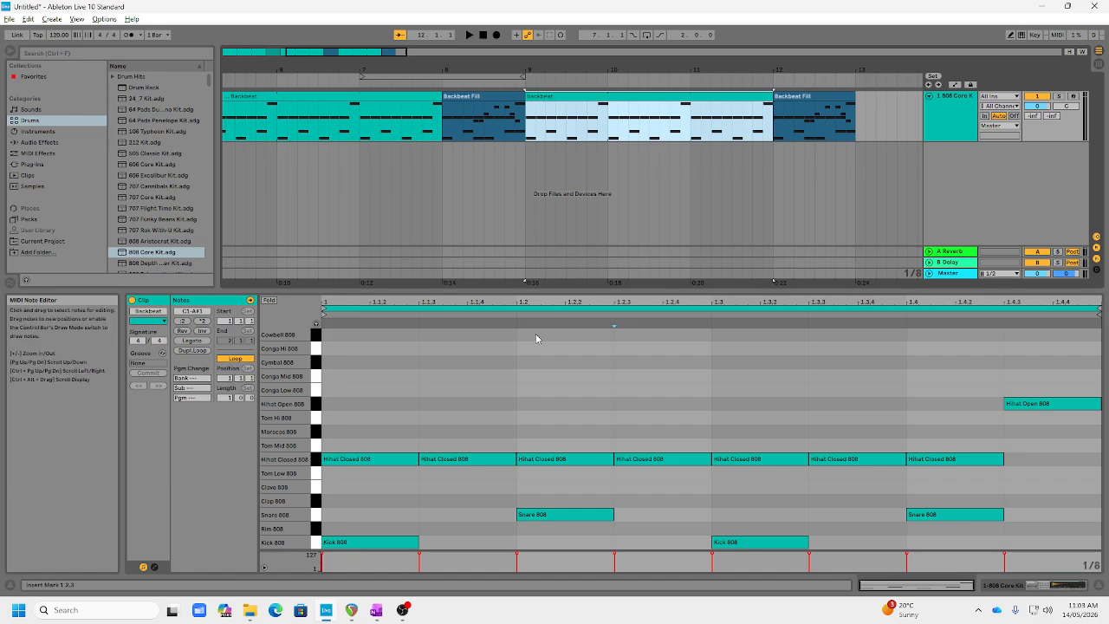
Add a Cymbal 808 note at 1.1.1 in the three-bar Backbeat clip, audition it, and split the clip at bar 10.
{"action": "double_click", "coordinate": [338, 368]}
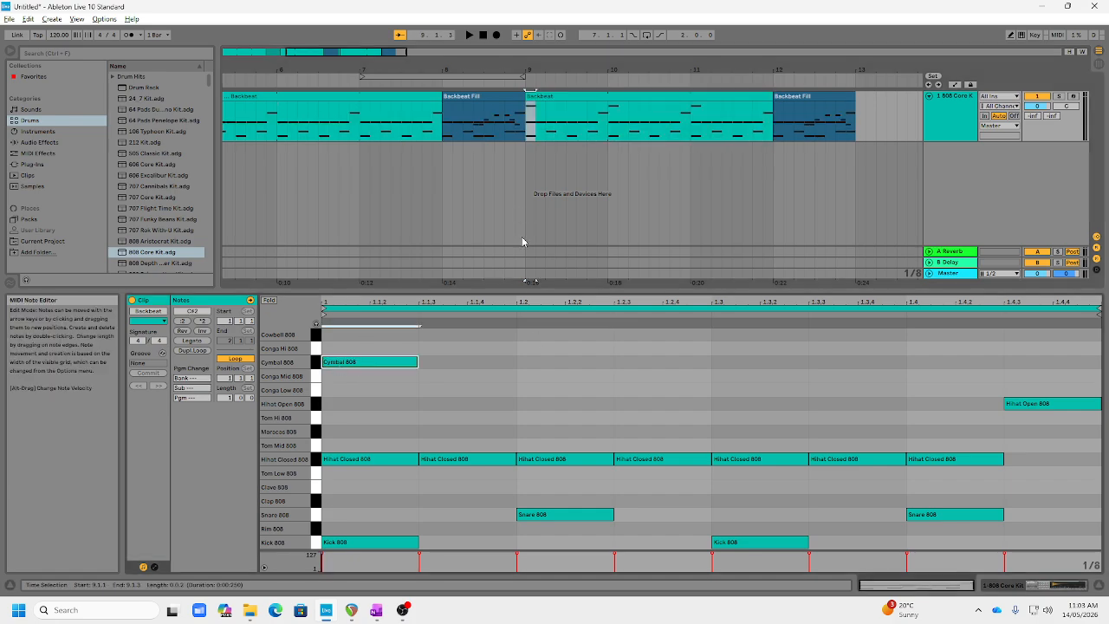
{"action": "left_click", "coordinate": [521, 82]}
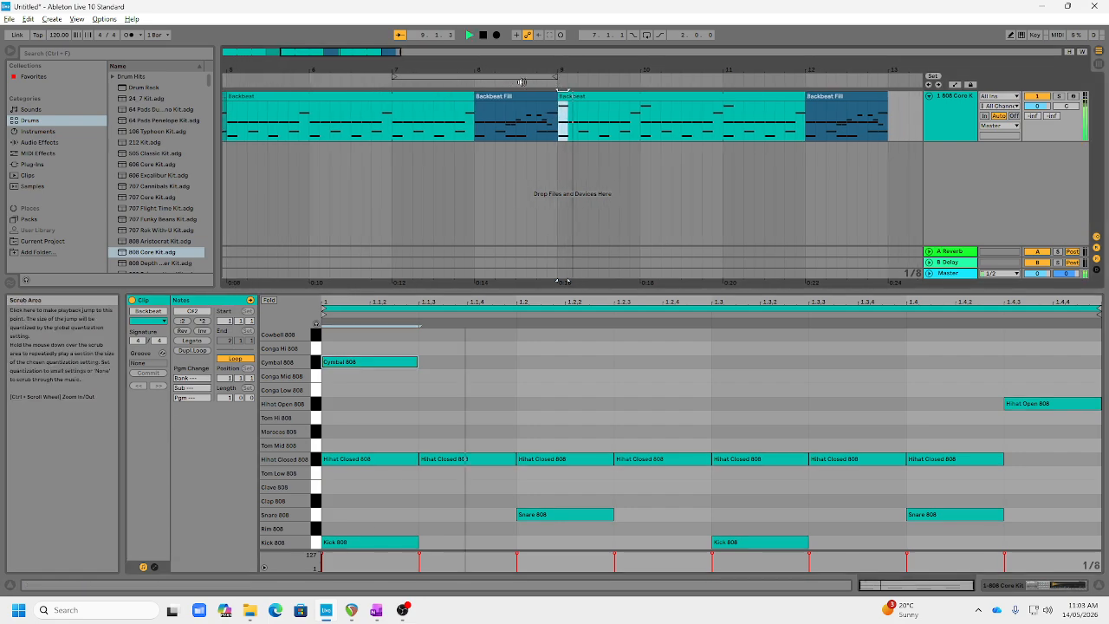
{"action": "right_click", "coordinate": [557, 119]}
{"action": "left_click", "coordinate": [573, 167]}
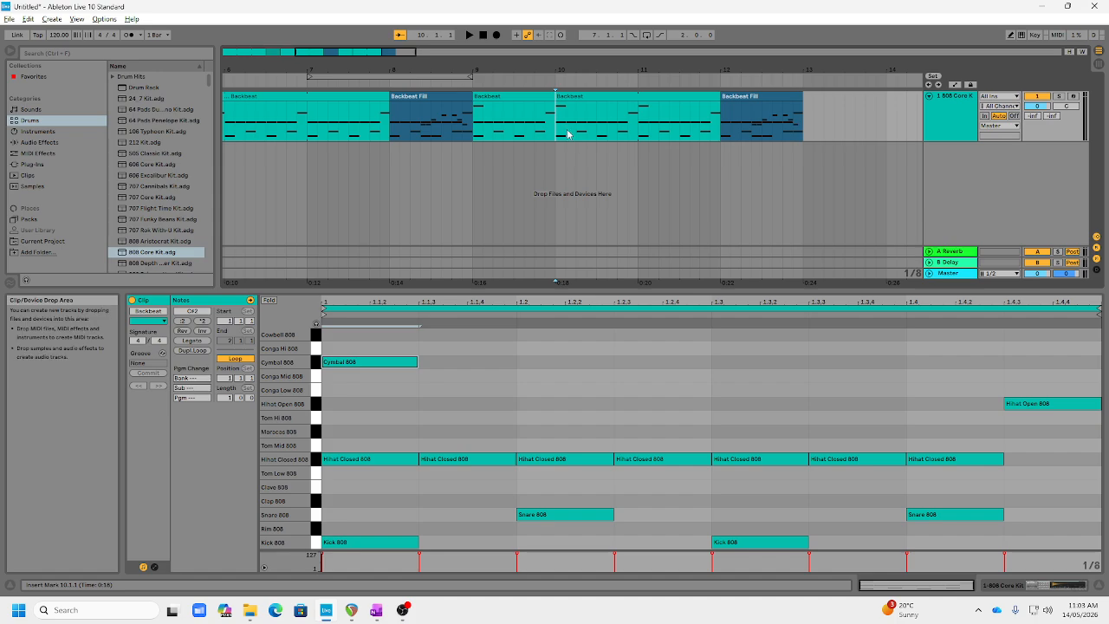
Remove the Cymbal 808 note from the Backbeat clip in bars 10 and 11, and play the passage from bar 7.
{"action": "left_click", "coordinate": [563, 98]}
{"action": "left_click", "coordinate": [563, 98]}
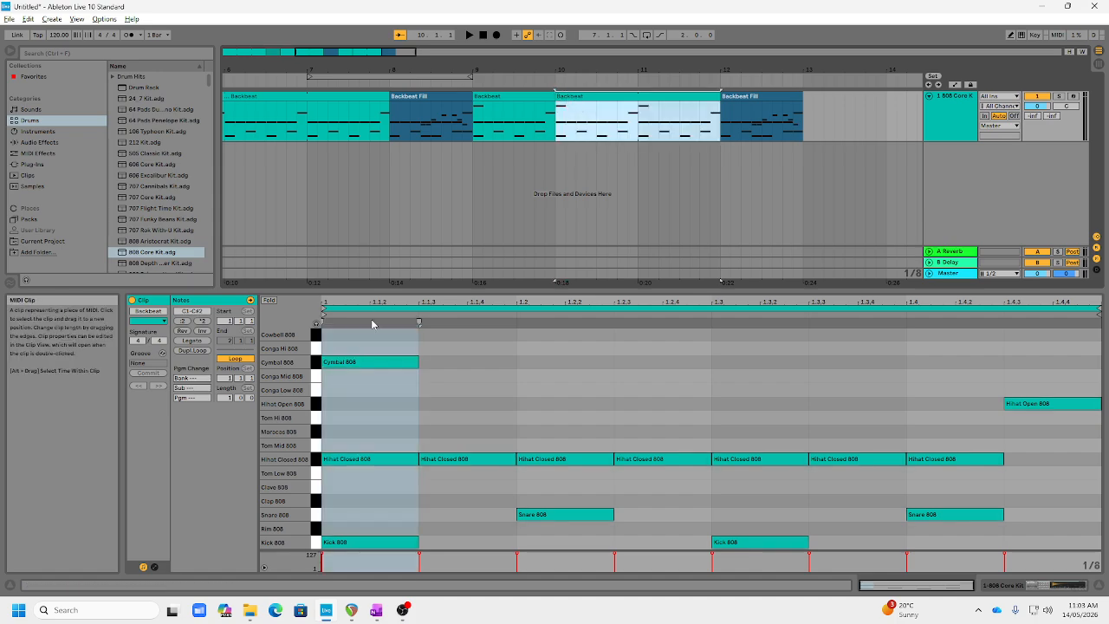
{"action": "double_click", "coordinate": [361, 364]}
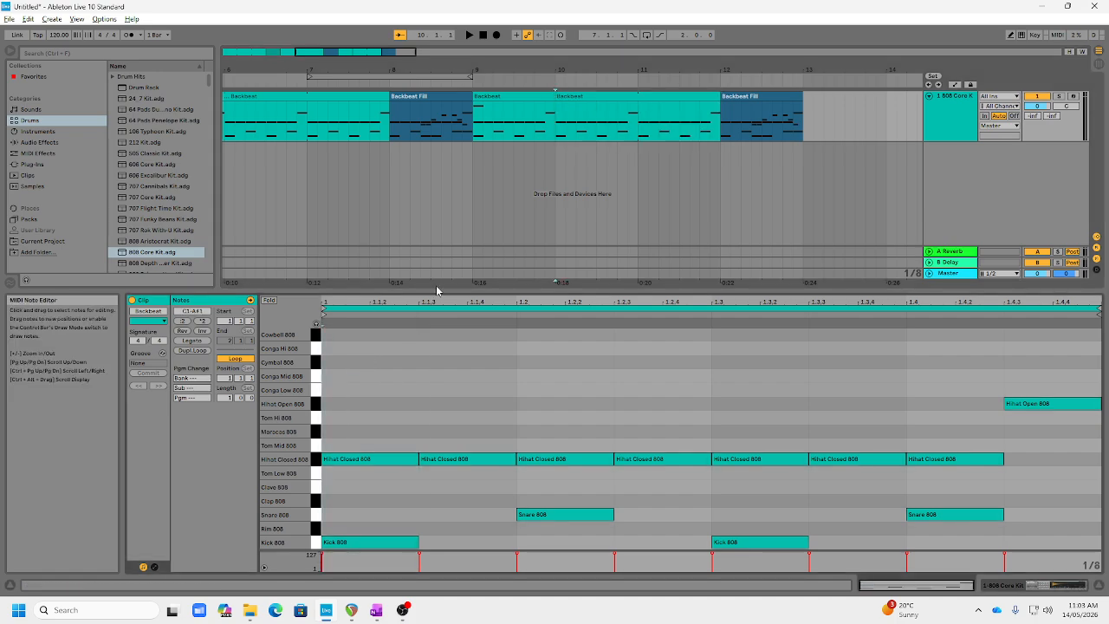
{"action": "left_click", "coordinate": [318, 86]}
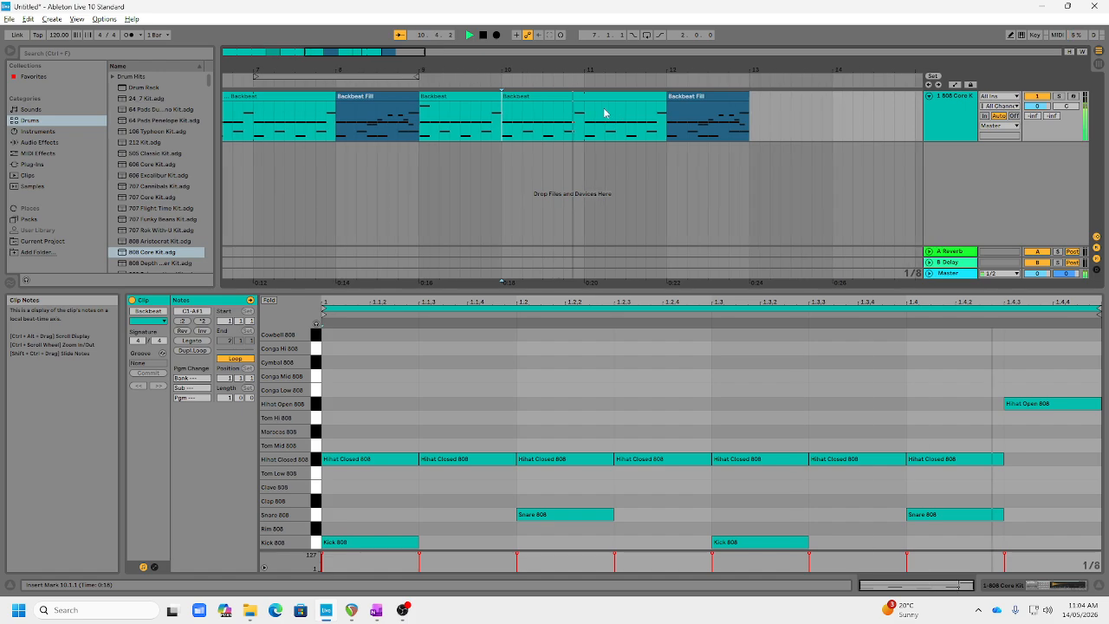
{"action": "key", "text": "space"}
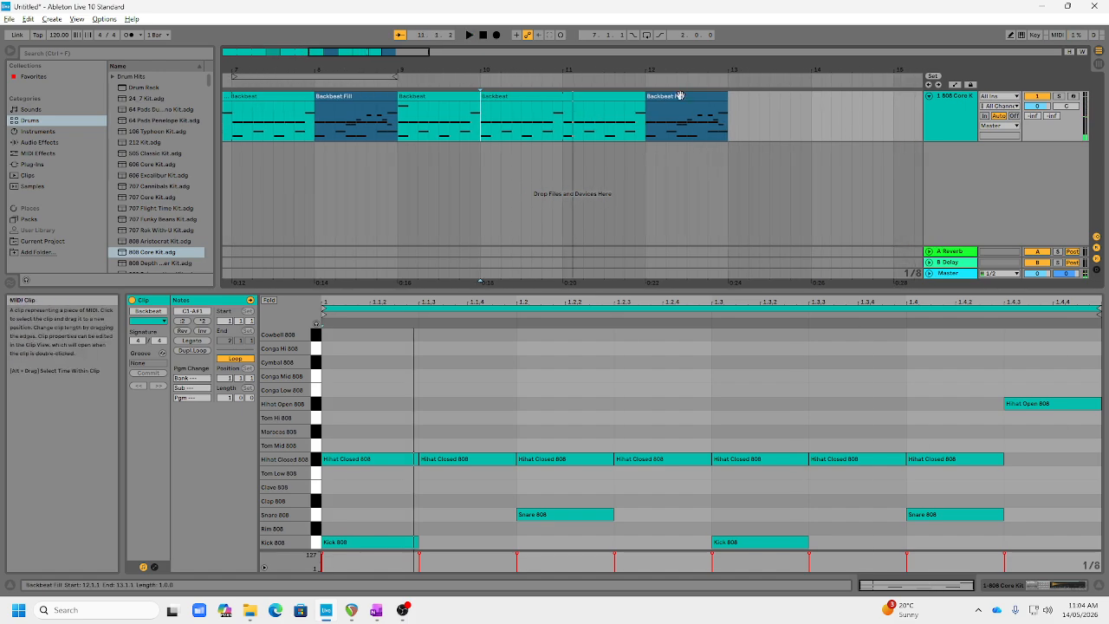
Replace the Backbeat Fill clip in bar 12 with a copy of the varied backbeat clip from bar 4.
{"action": "scroll", "coordinate": [661, 158], "scroll_direction": "down", "scroll_amount": 5}
{"action": "scroll", "coordinate": [523, 138], "scroll_direction": "up", "scroll_amount": 4}
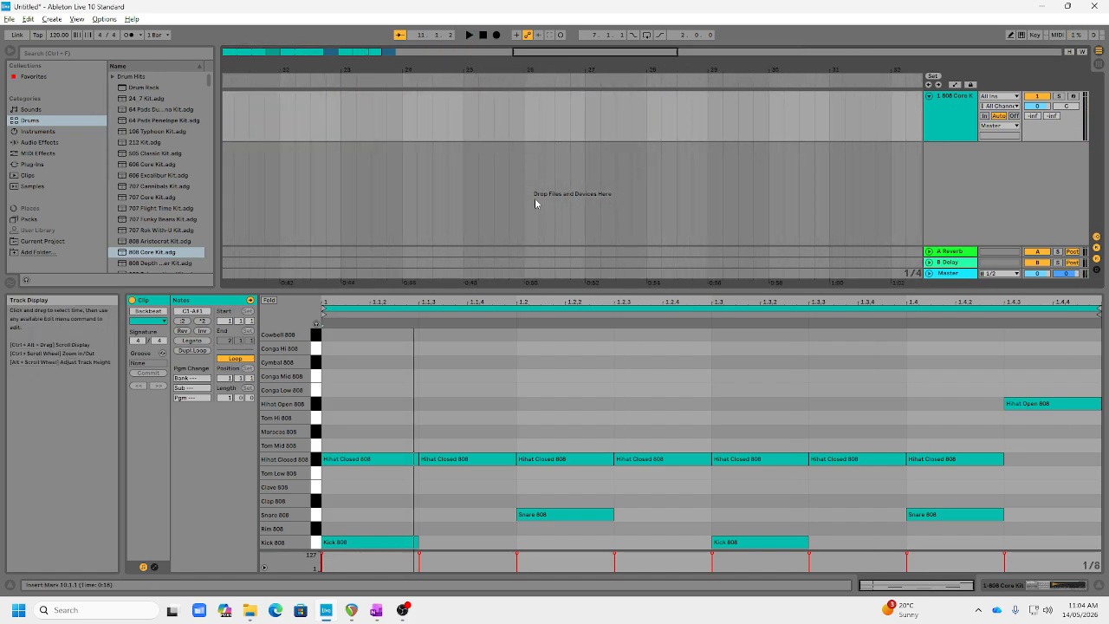
{"action": "scroll", "coordinate": [503, 152], "scroll_direction": "left", "scroll_amount": 7}
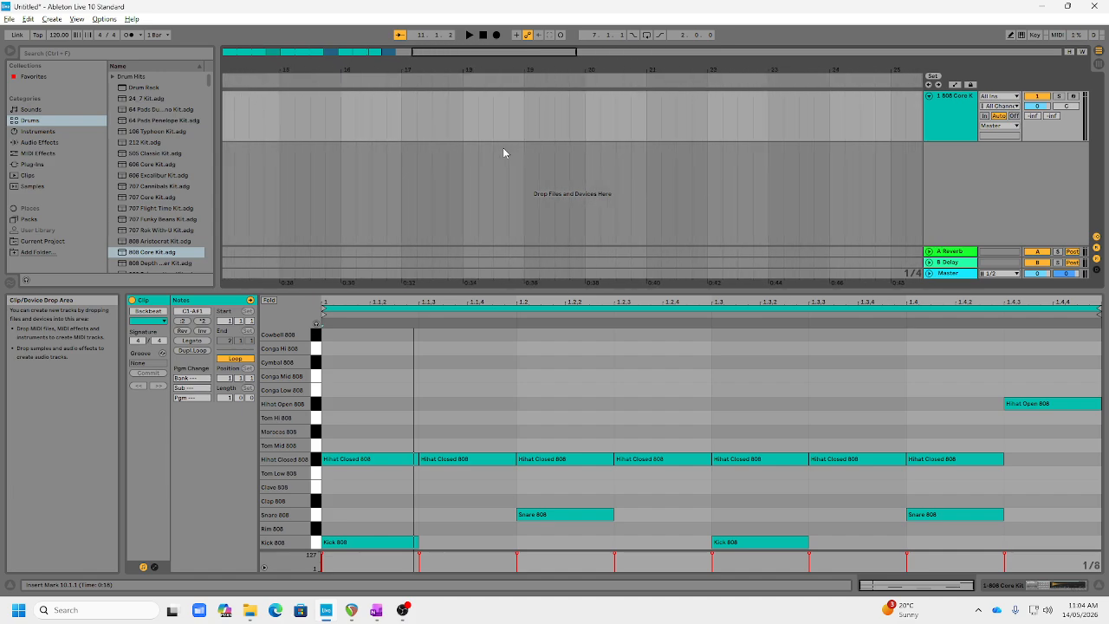
{"action": "scroll", "coordinate": [502, 152], "scroll_direction": "left", "scroll_amount": 10}
{"action": "scroll", "coordinate": [504, 152], "scroll_direction": "left", "scroll_amount": 2}
{"action": "left_click", "coordinate": [354, 117]}
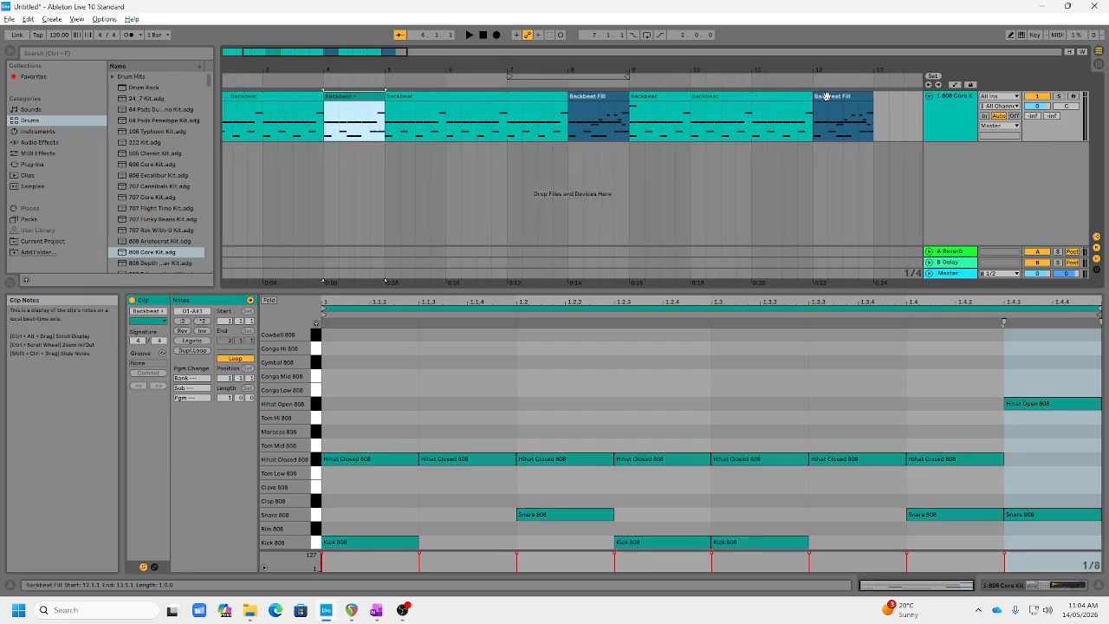
{"action": "left_click", "coordinate": [825, 97]}
{"action": "key", "text": "Delete"}
{"action": "left_click", "coordinate": [343, 97]}
{"action": "left_click_drag", "start_coordinate": [344, 97], "coordinate": [583, 113]}
{"action": "left_click_drag", "start_coordinate": [389, 140], "coordinate": [884, 127]}
{"action": "left_click", "coordinate": [781, 130]}
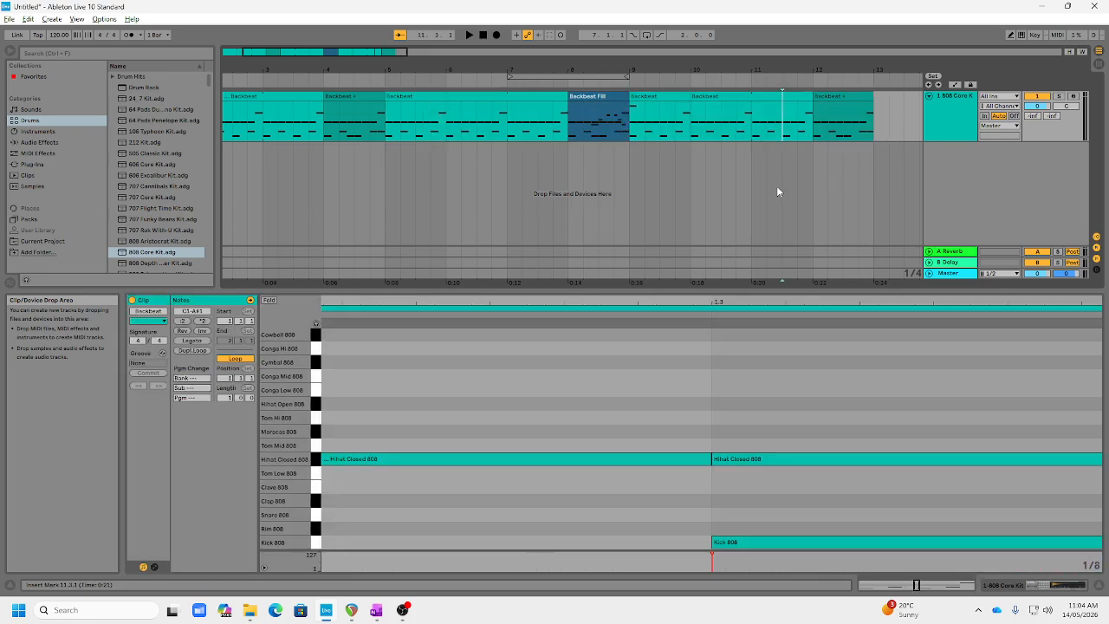
Return the playback position to the start of the arrangement at 1.1.1.
{"action": "left_click", "coordinate": [482, 36]}
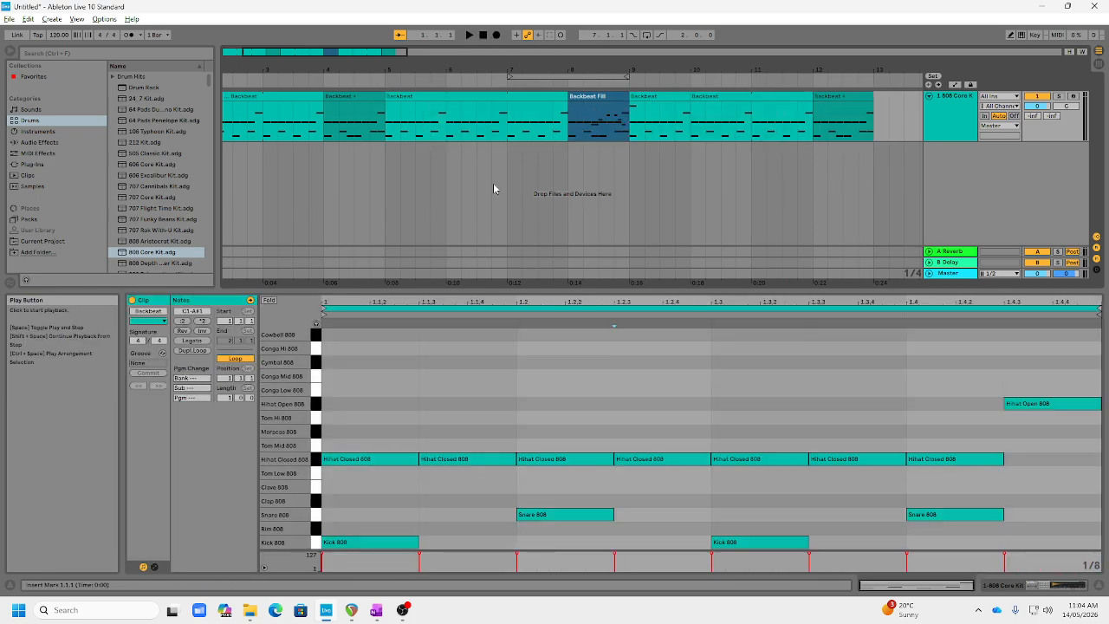
{"action": "left_click", "coordinate": [482, 36]}
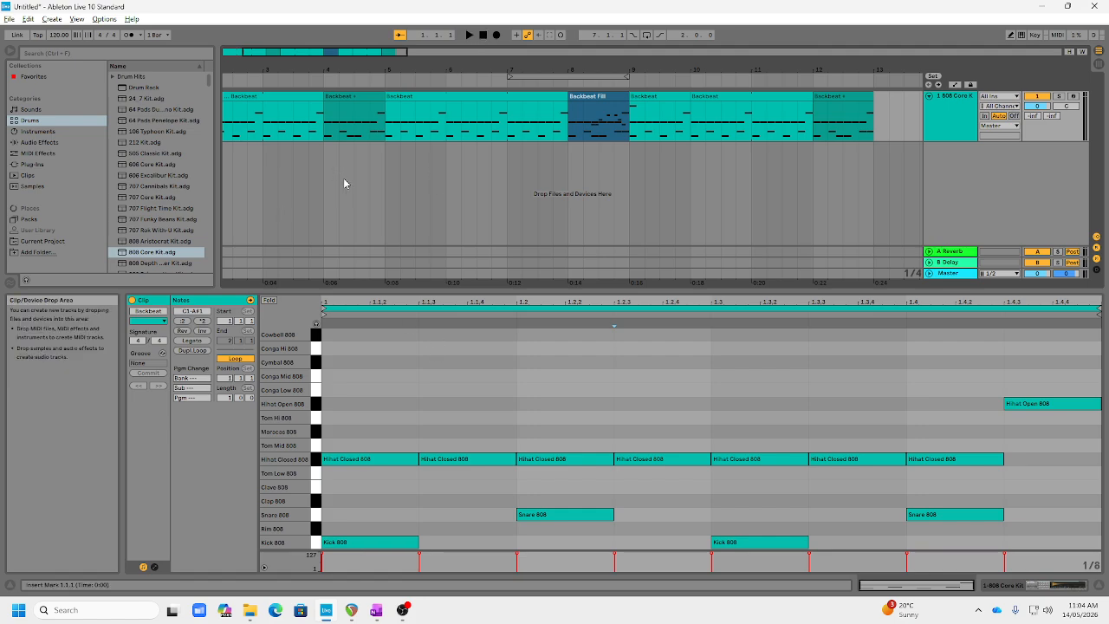
{"action": "scroll", "coordinate": [343, 178], "scroll_direction": "left", "scroll_amount": 2}
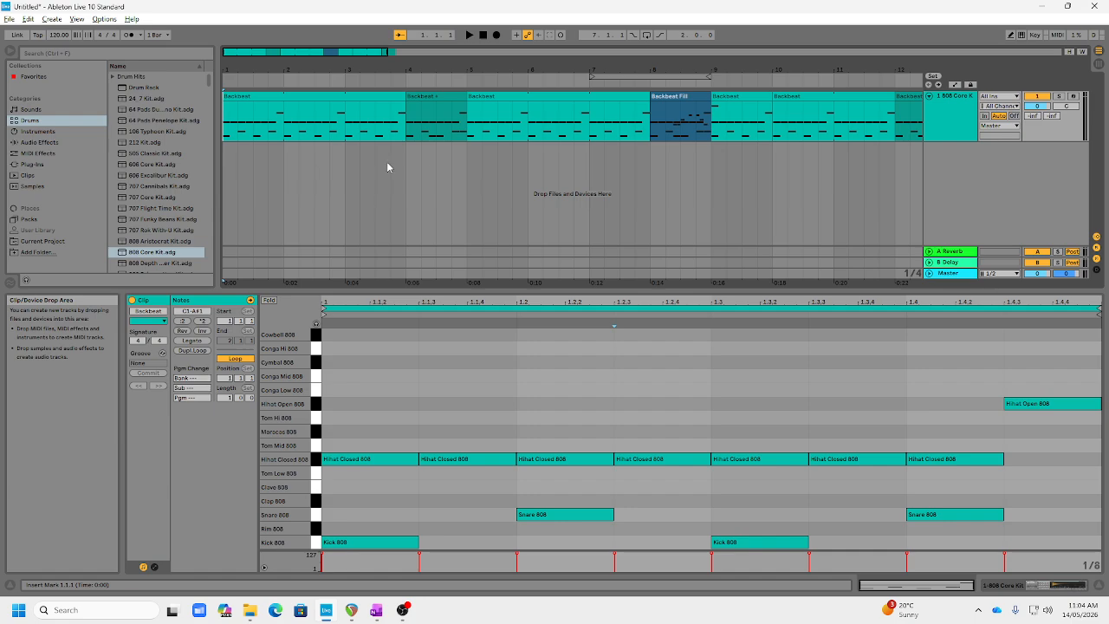
Add a second 808 Core Kit track below the first and enlarge its track height.
{"action": "left_click", "coordinate": [148, 253]}
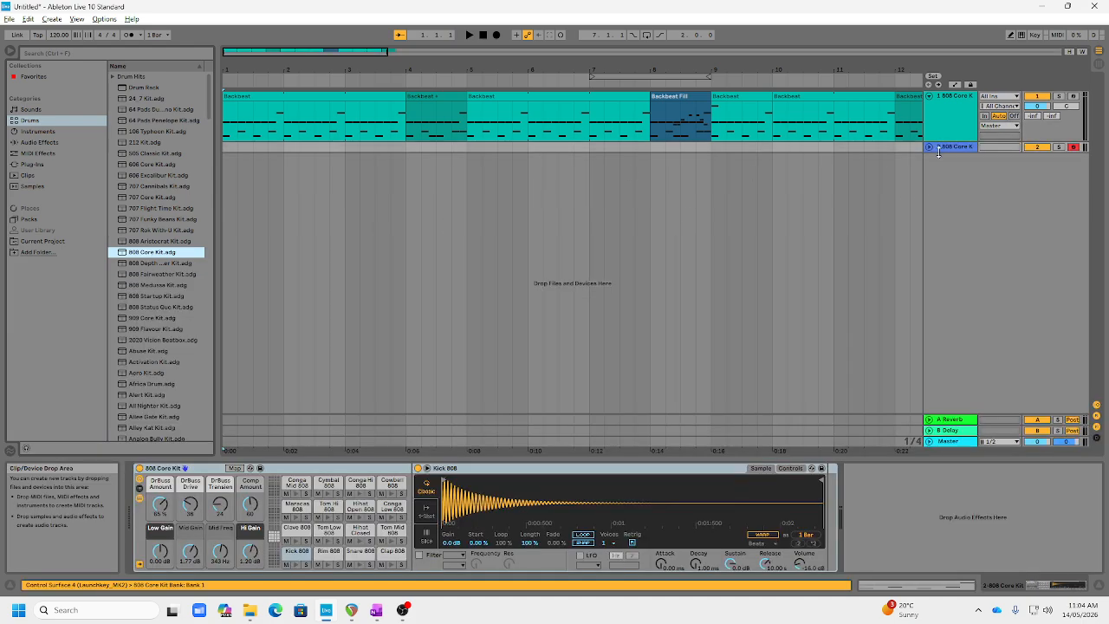
{"action": "left_click_drag", "start_coordinate": [938, 152], "coordinate": [947, 201]}
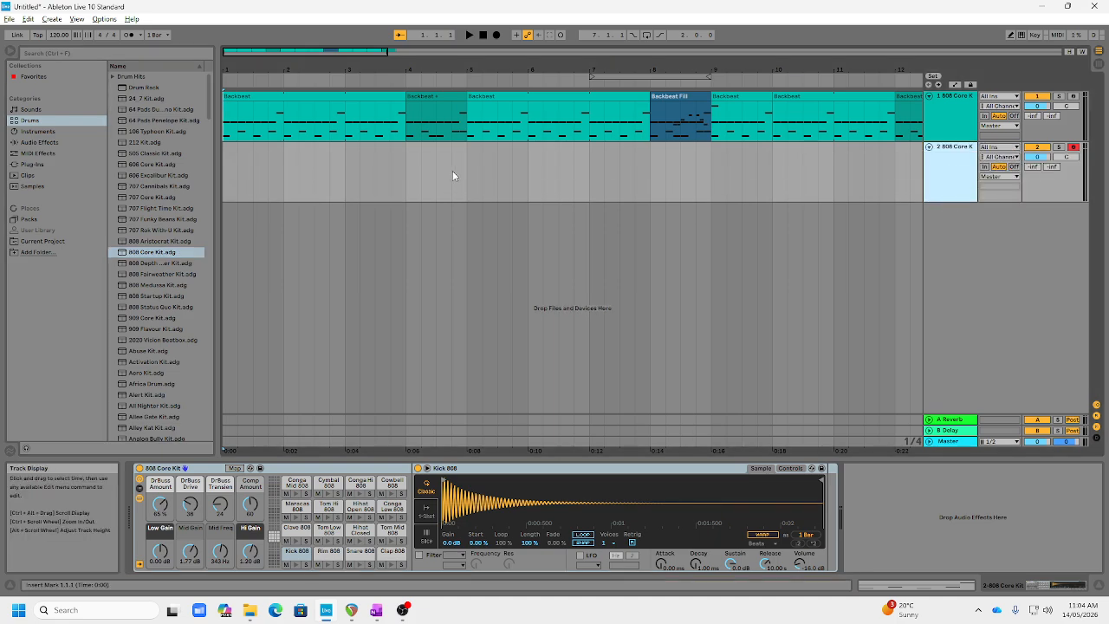
{"action": "left_click", "coordinate": [479, 178]}
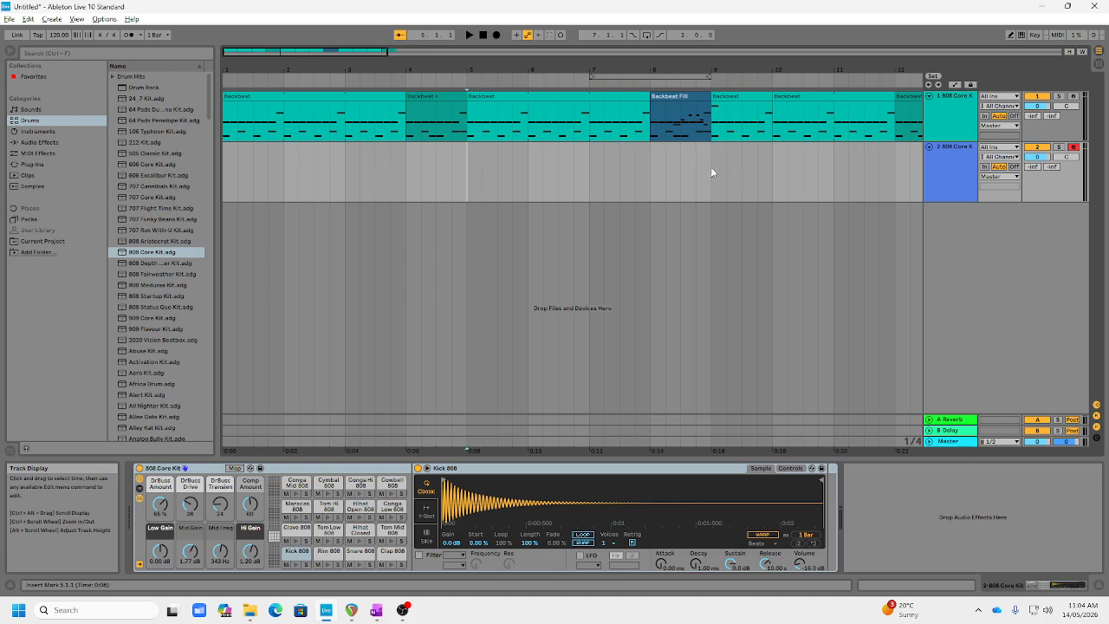
Insert an empty one-bar MIDI clip at bar 9 on the second 808 Core Kit track.
{"action": "left_click_drag", "start_coordinate": [713, 173], "coordinate": [784, 172]}
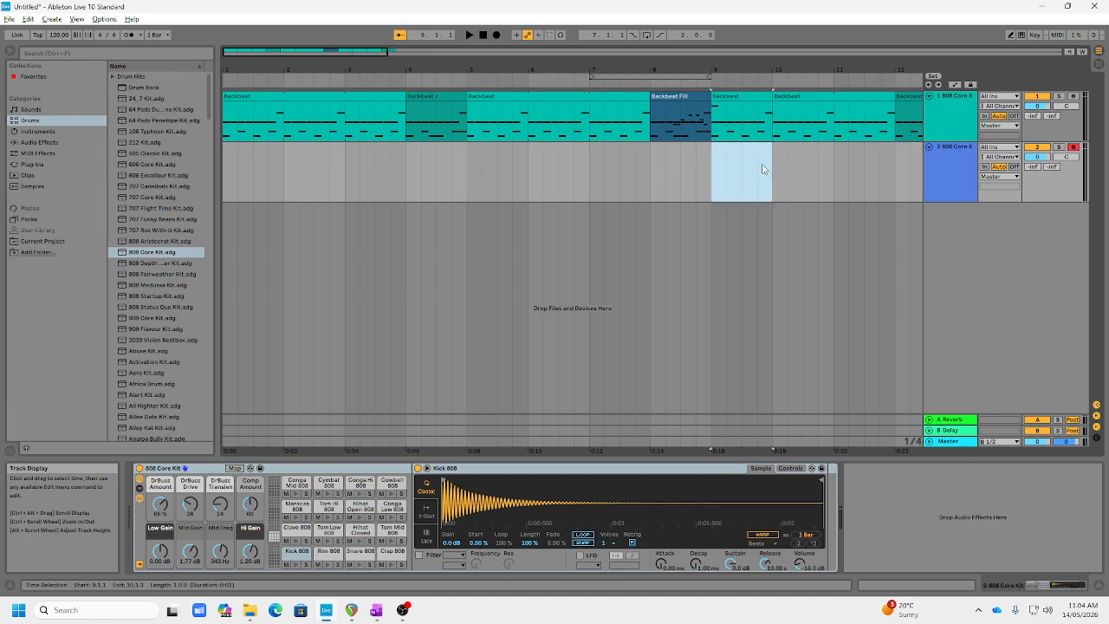
{"action": "left_click", "coordinate": [51, 19]}
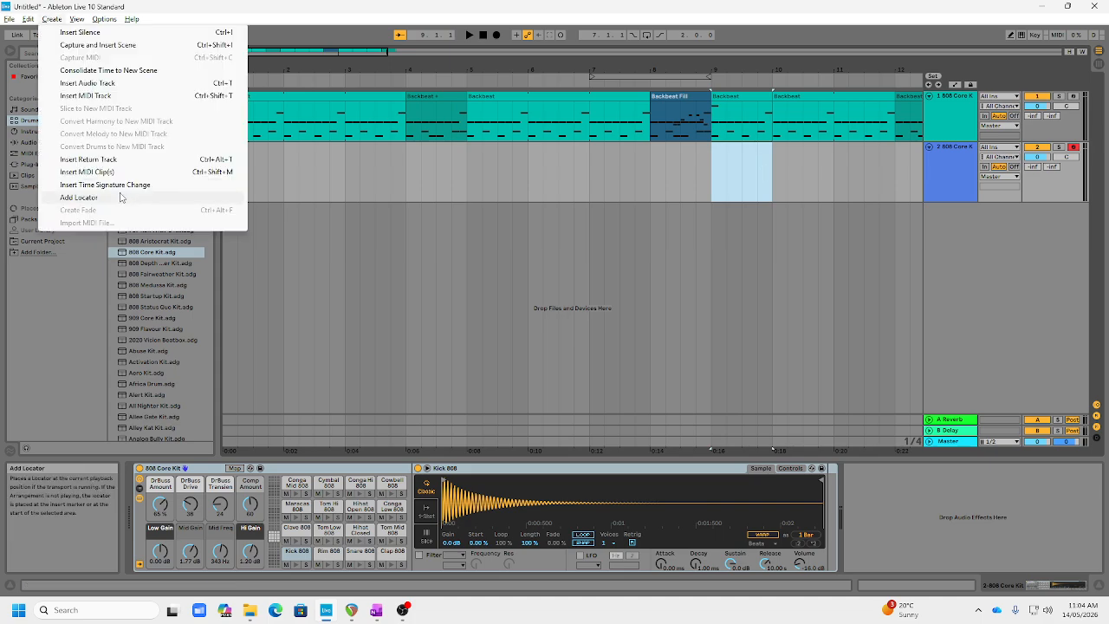
{"action": "left_click", "coordinate": [103, 173]}
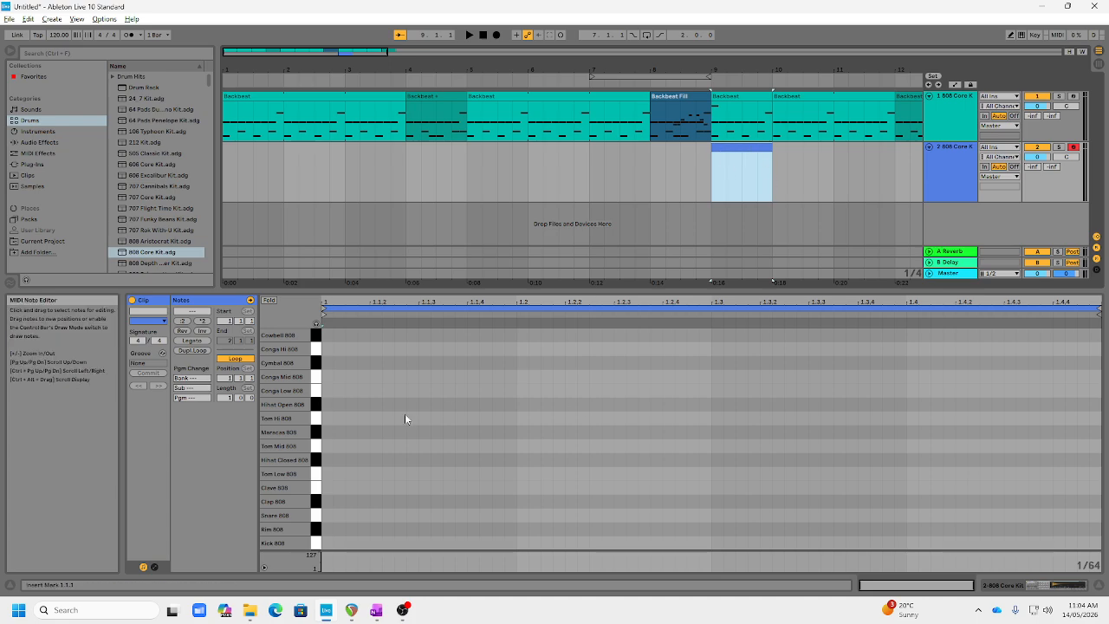
Set the new clip's loop length to two bars and extend the clip to cover bars 9 and 10.
{"action": "left_click_drag", "start_coordinate": [1099, 308], "coordinate": [1070, 303]}
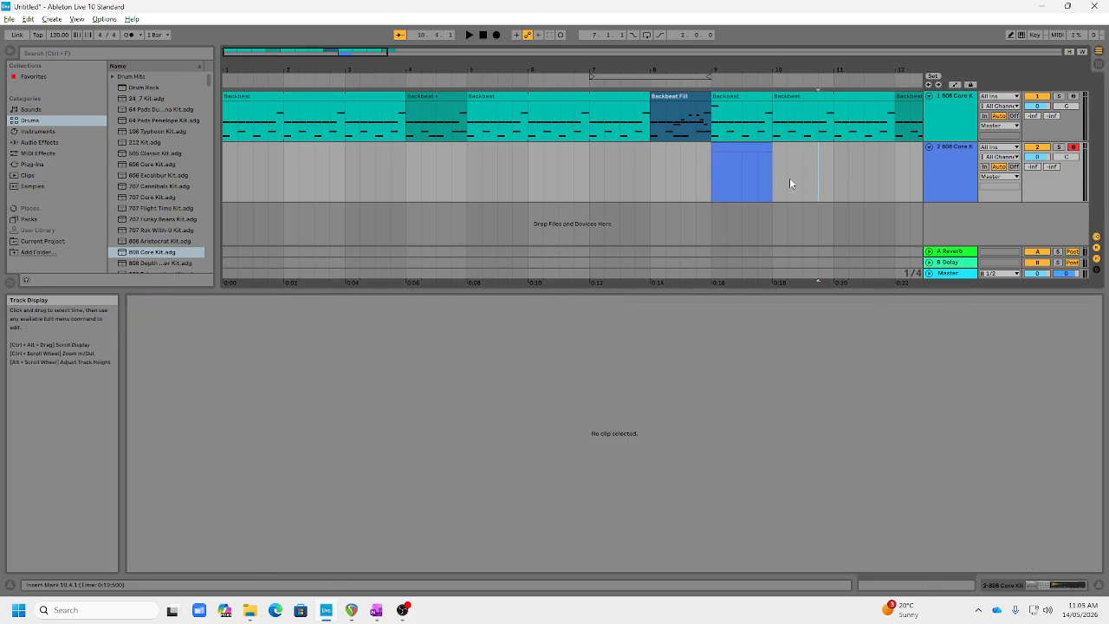
{"action": "key", "text": "ctrl+shift+m"}
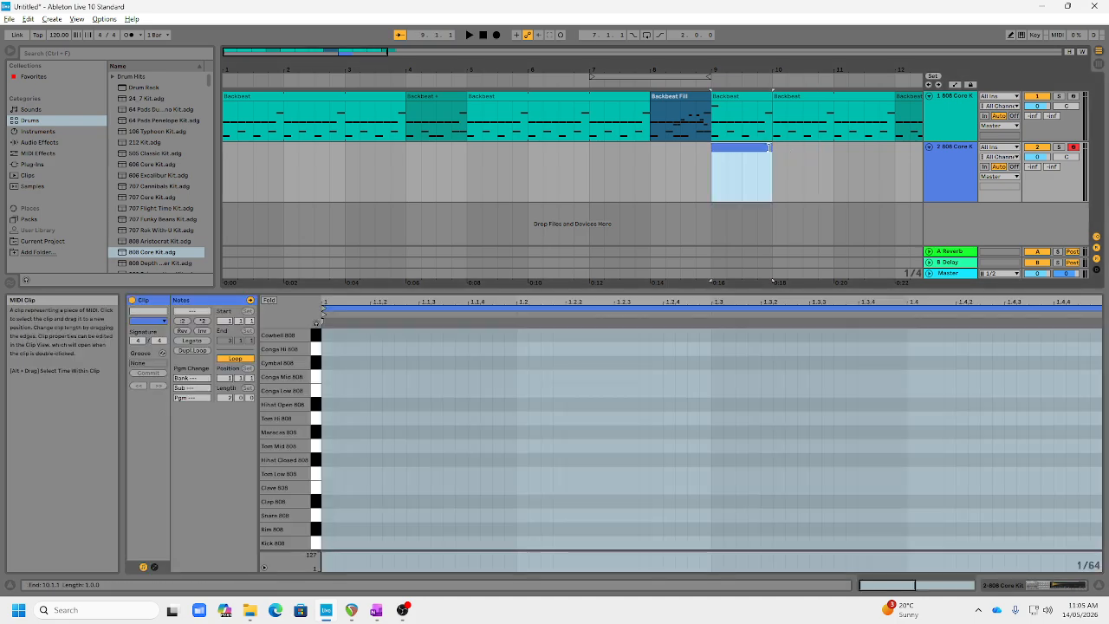
{"action": "left_click_drag", "start_coordinate": [772, 148], "coordinate": [863, 146]}
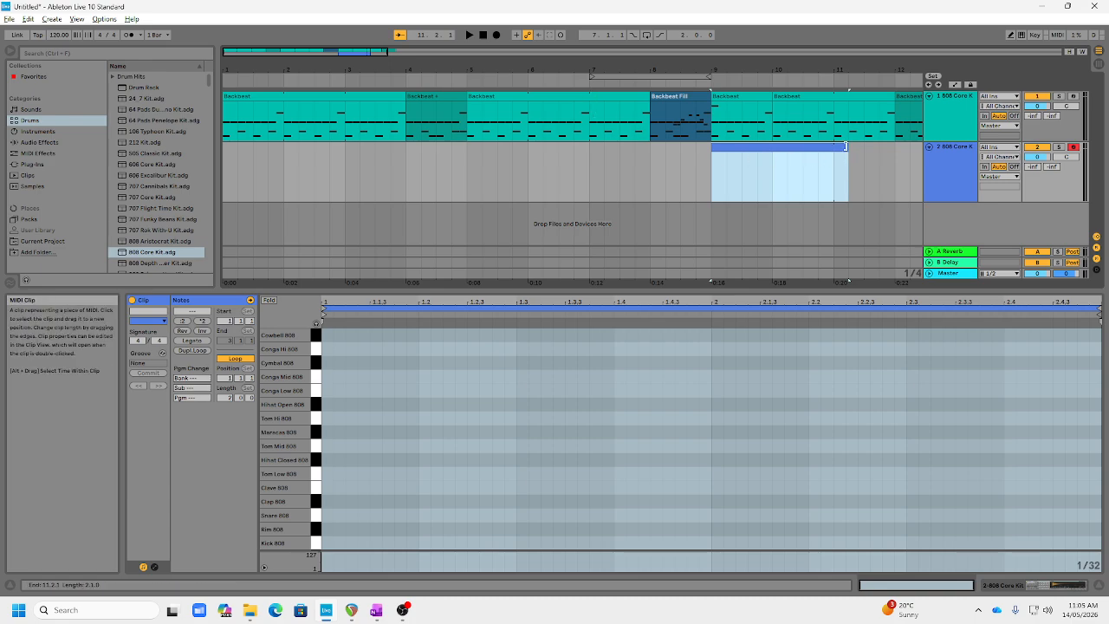
Set the note editor of the two-bar clip to a fixed 1/16 grid.
{"action": "left_click", "coordinate": [397, 414]}
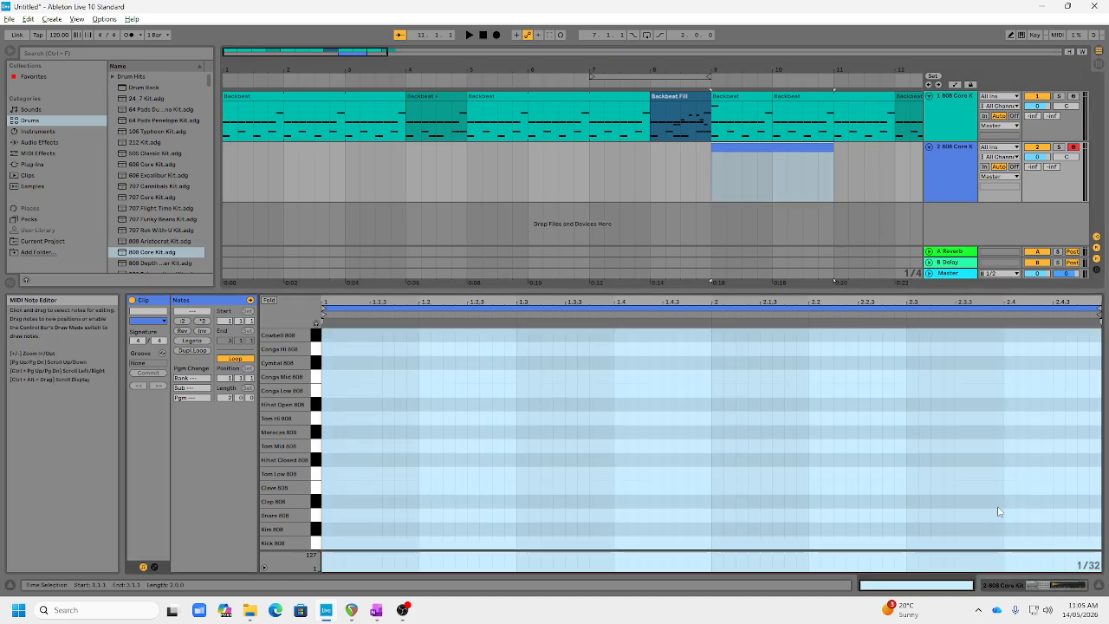
{"action": "right_click", "coordinate": [612, 401]}
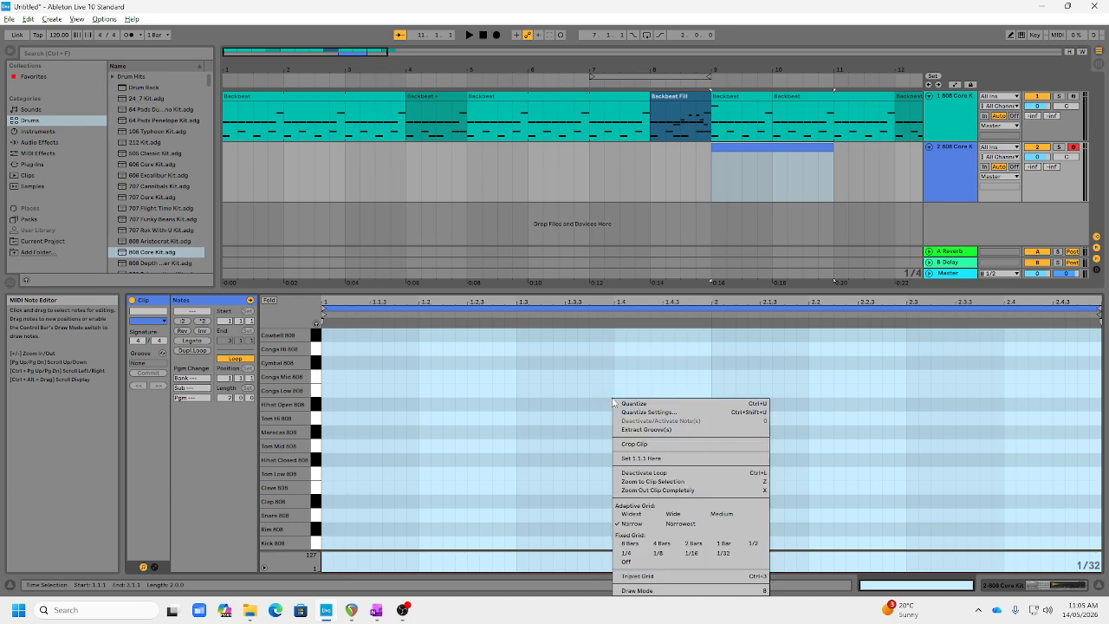
{"action": "left_click", "coordinate": [692, 554]}
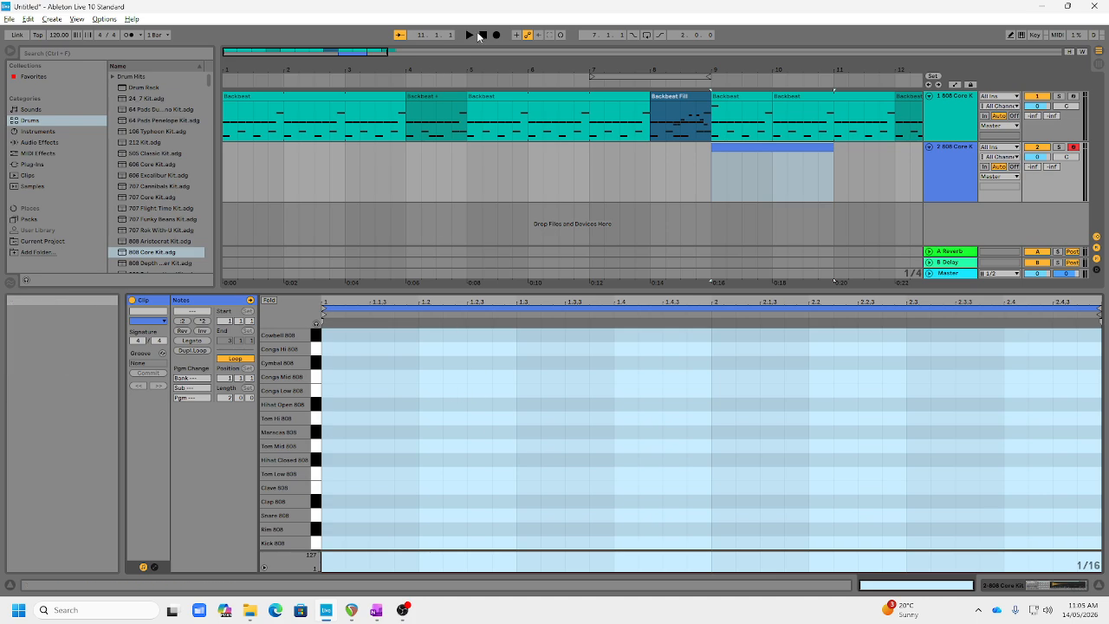
Loop bars 9 and 10 of the arrangement and start playback.
{"action": "left_click", "coordinate": [483, 35]}
{"action": "left_click_drag", "start_coordinate": [697, 77], "coordinate": [818, 78]}
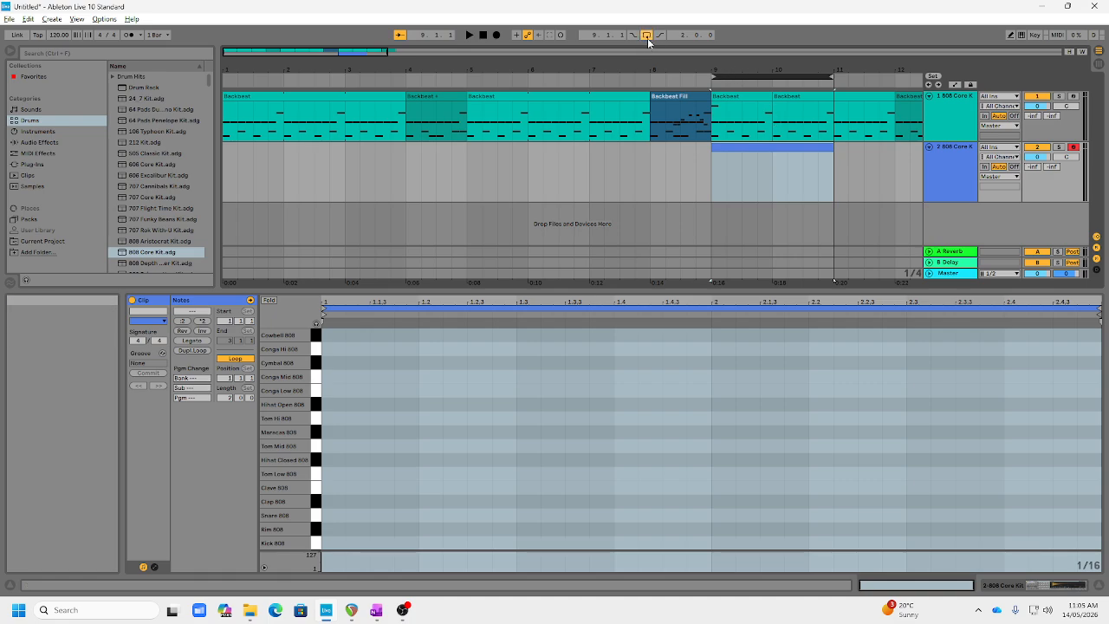
{"action": "left_click", "coordinate": [470, 36]}
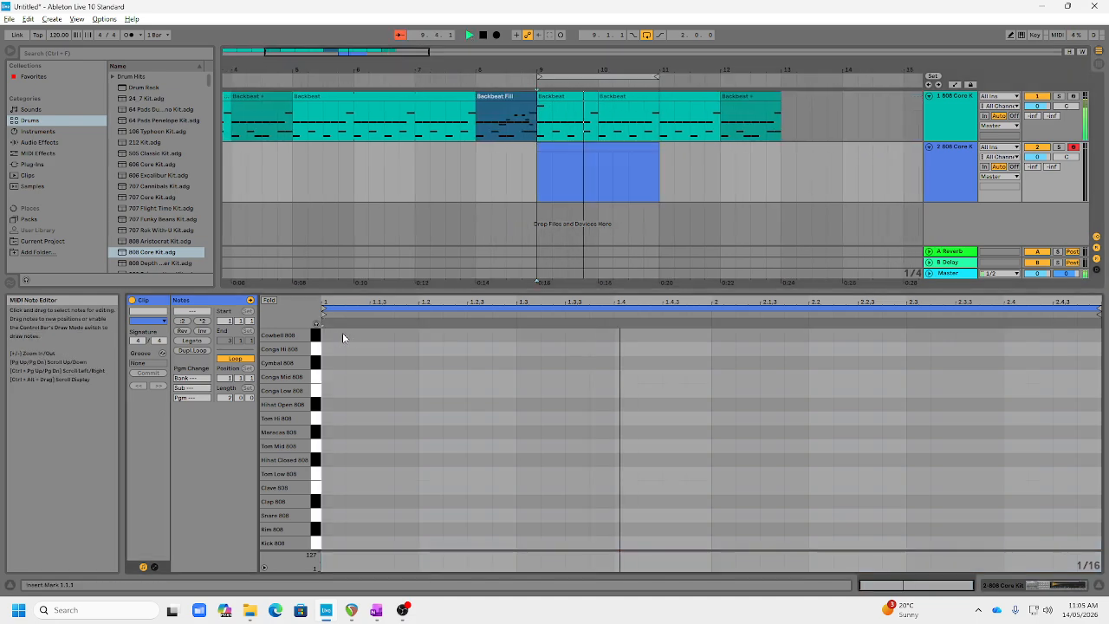
Draw 1/16 Cowbell 808 notes in the clip's first bar at 1.1.1, 1.1.2, 1.1.4, 1.2.2 and 1.2.4.
{"action": "double_click", "coordinate": [341, 335]}
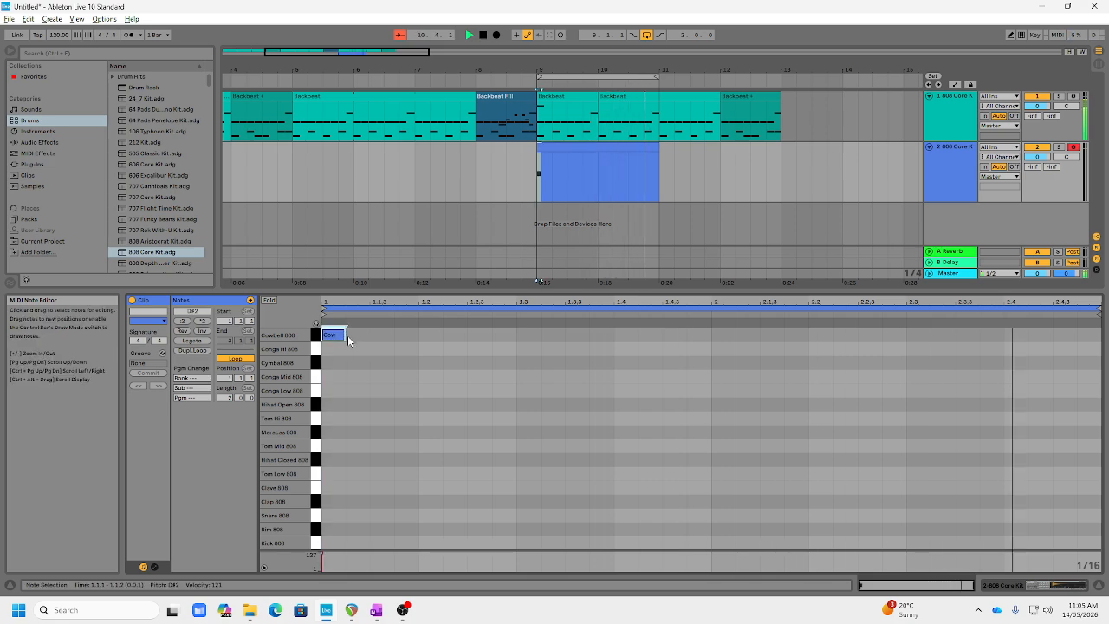
{"action": "key", "text": "b"}
{"action": "left_click", "coordinate": [357, 335]}
{"action": "left_click", "coordinate": [406, 335]}
{"action": "left_click", "coordinate": [456, 336]}
{"action": "left_click", "coordinate": [504, 335]}
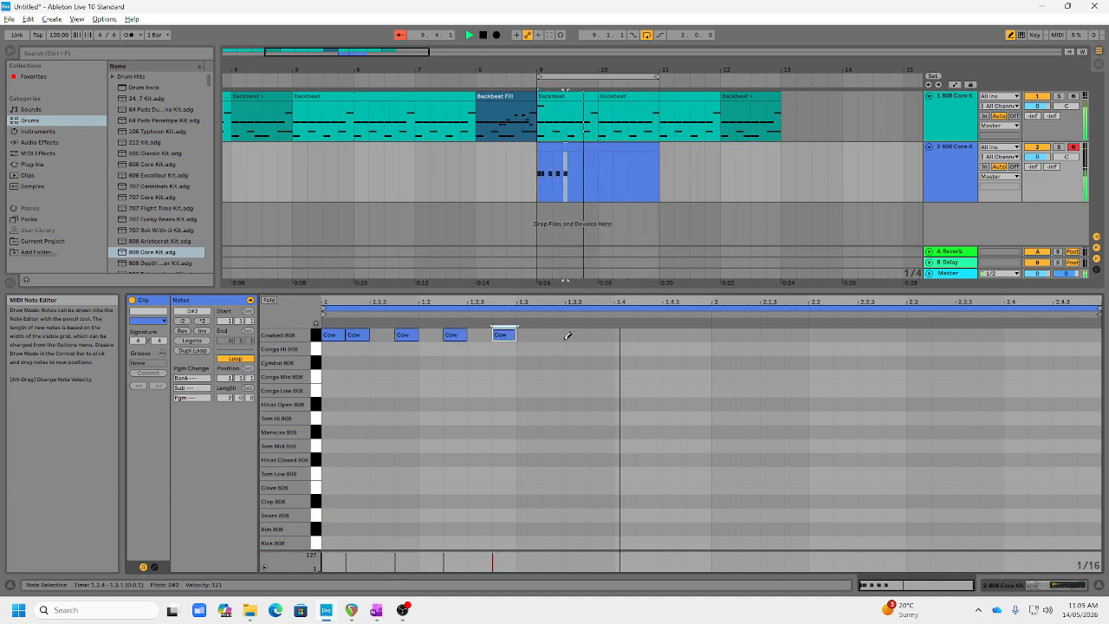
Draw Cowbell 808 notes at 2.1.1, 2.1.2, 2.1.4, 2.2.2, 2.2.4, 2.3.2, 2.3.4 and 2.4.1, then leave Draw Mode.
{"action": "left_click", "coordinate": [723, 334]}
{"action": "left_click", "coordinate": [756, 335]}
{"action": "left_click", "coordinate": [794, 334]}
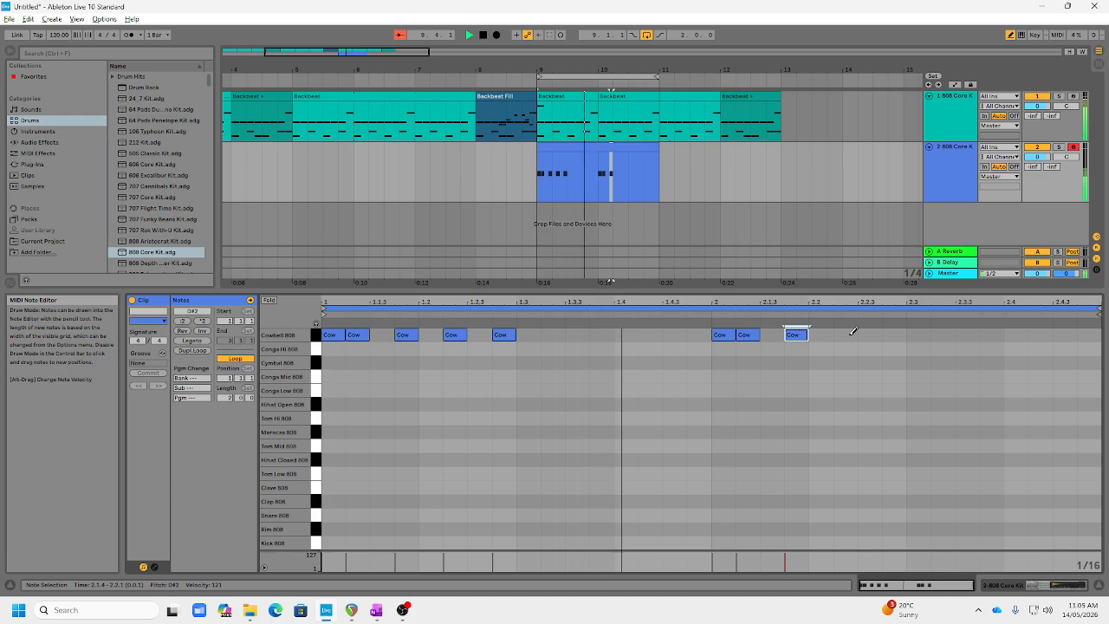
{"action": "left_click", "coordinate": [852, 335]}
{"action": "left_click", "coordinate": [894, 334]}
{"action": "left_click", "coordinate": [943, 334]}
{"action": "left_click", "coordinate": [992, 335]}
{"action": "left_click", "coordinate": [1016, 335]}
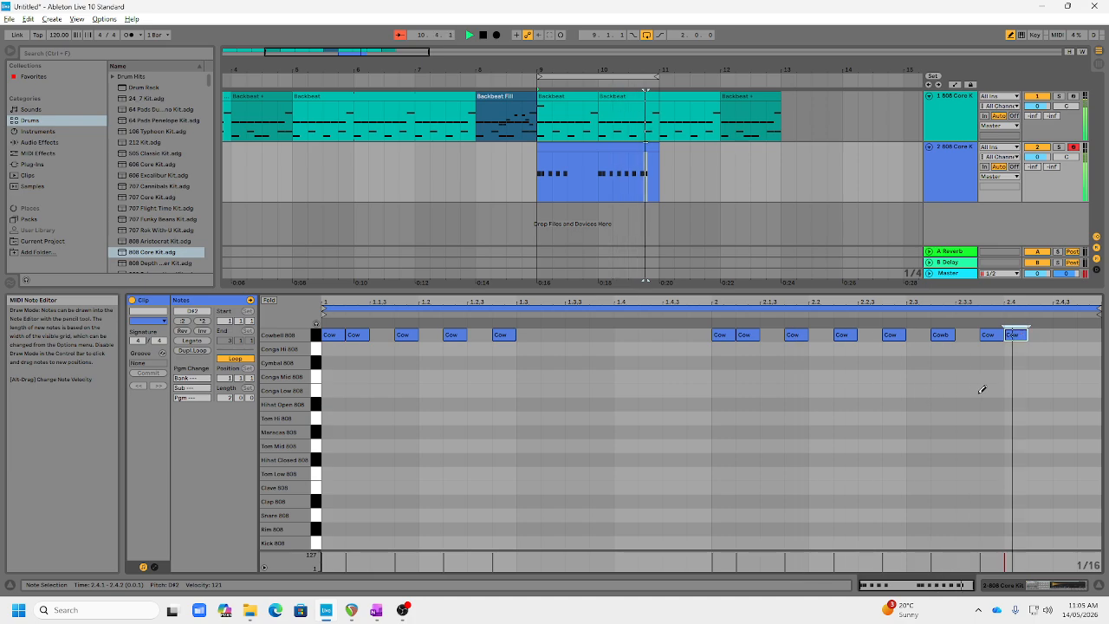
{"action": "key", "text": "b"}
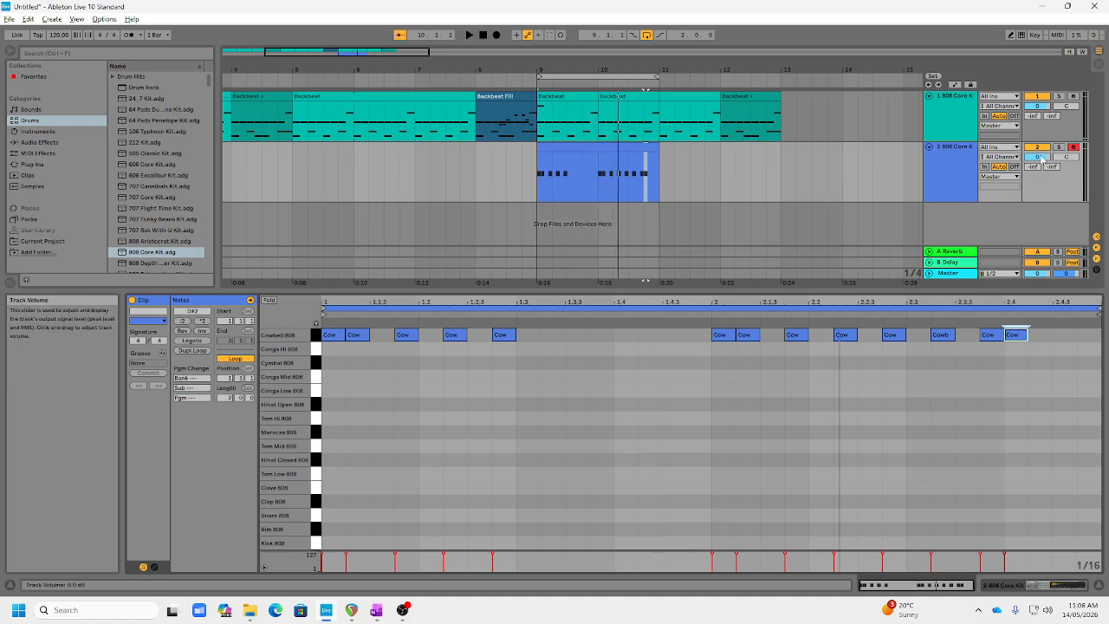
Set the second 808 Core Kit track's volume to -5.1 dB and its panning to 30L, and stop playback.
{"action": "left_click_drag", "start_coordinate": [1037, 156], "coordinate": [1037, 171]}
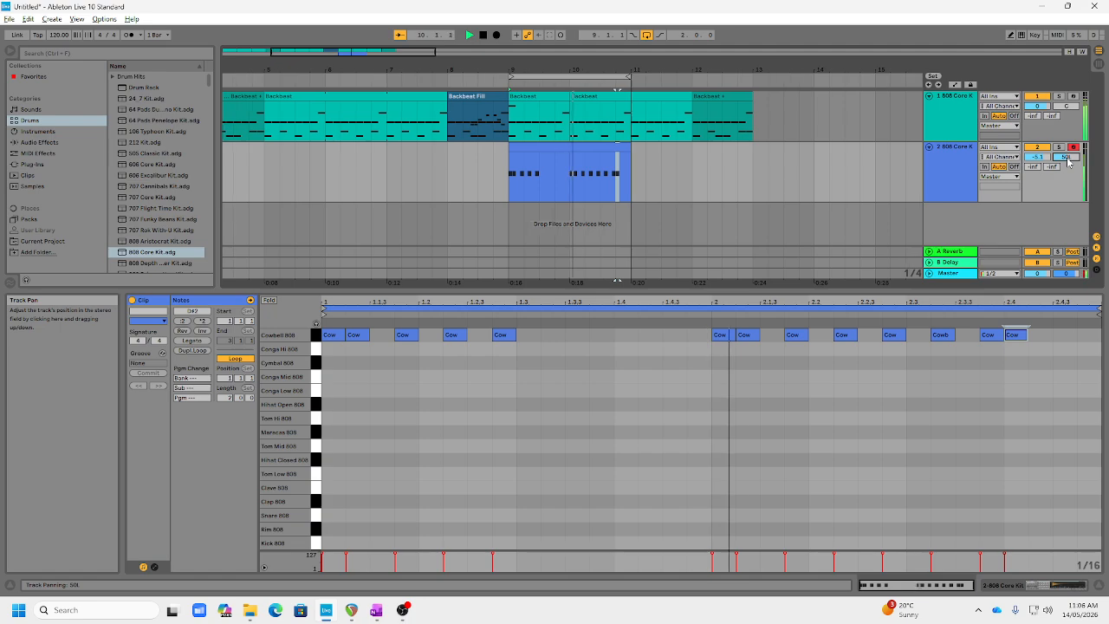
{"action": "key", "text": "space"}
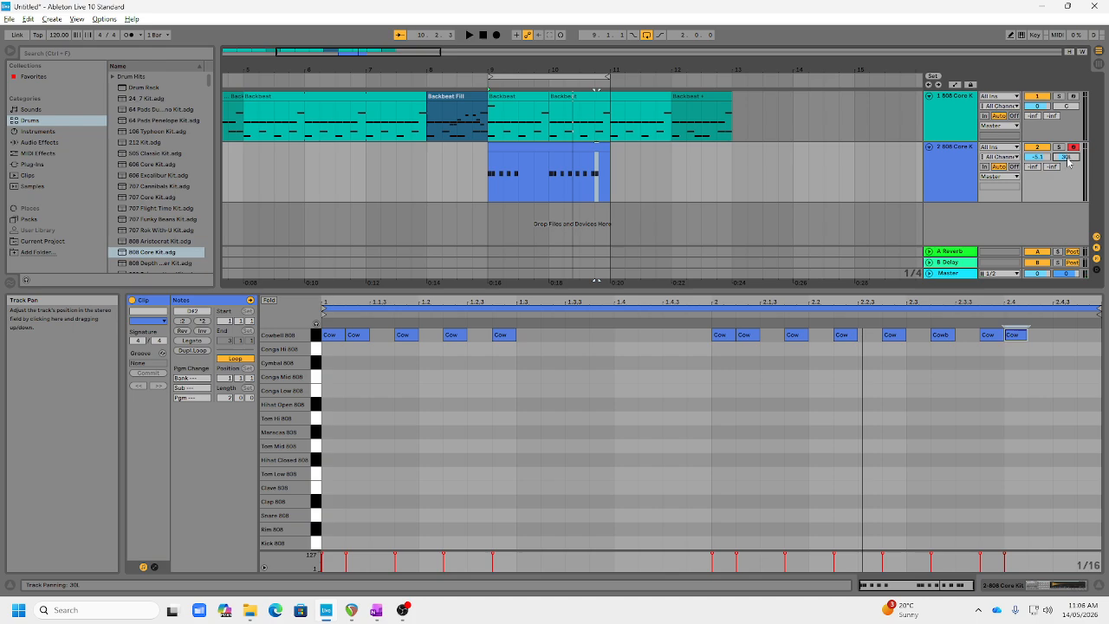
Audition the looped bars, replace the second track's kit with 505 Classic Kit, and open its bars 9–10 clip for editing.
{"action": "key", "text": "space"}
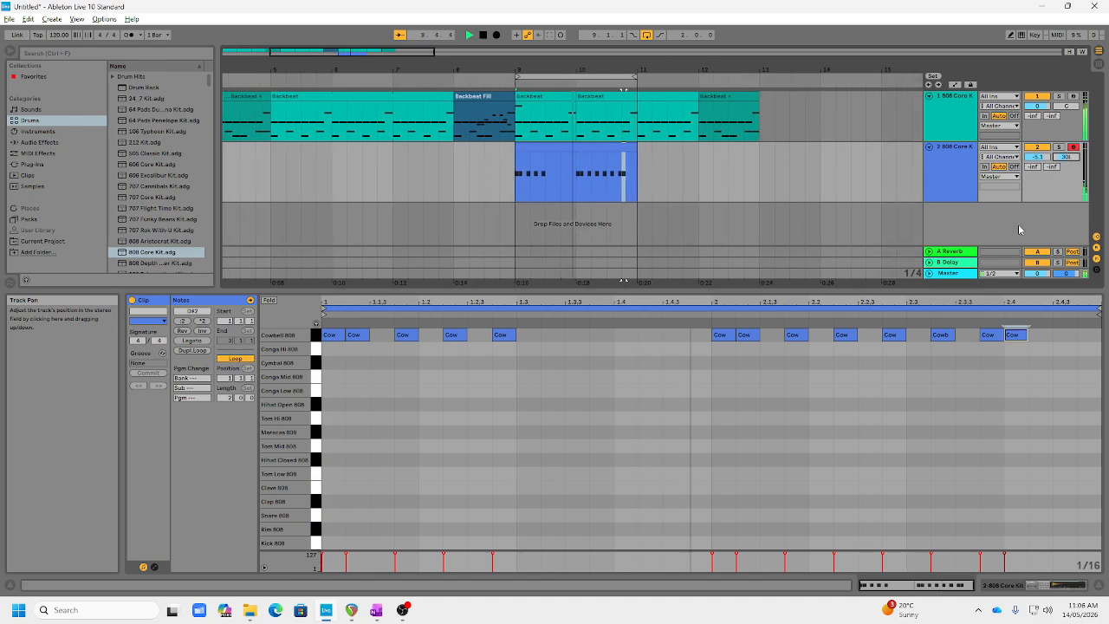
{"action": "key", "text": "space"}
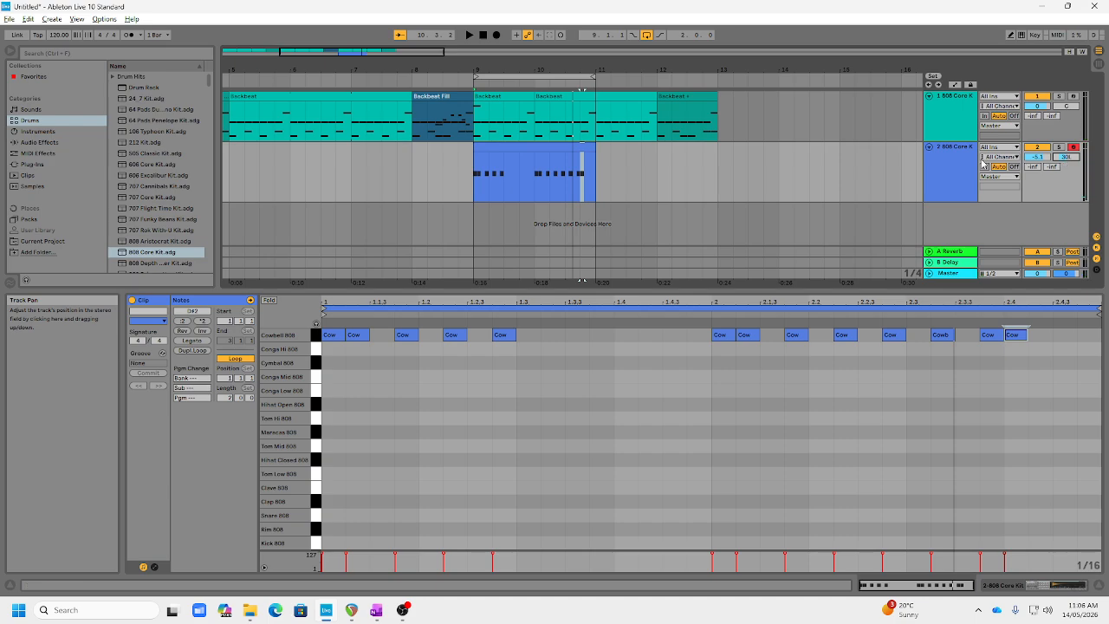
{"action": "left_click", "coordinate": [506, 147]}
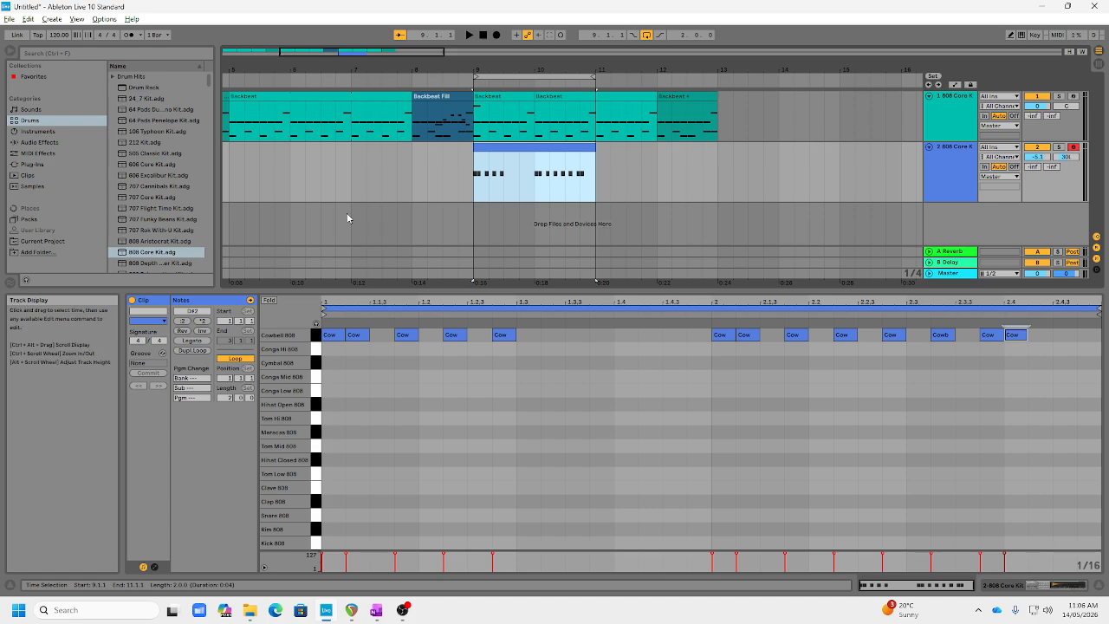
{"action": "left_click", "coordinate": [149, 254]}
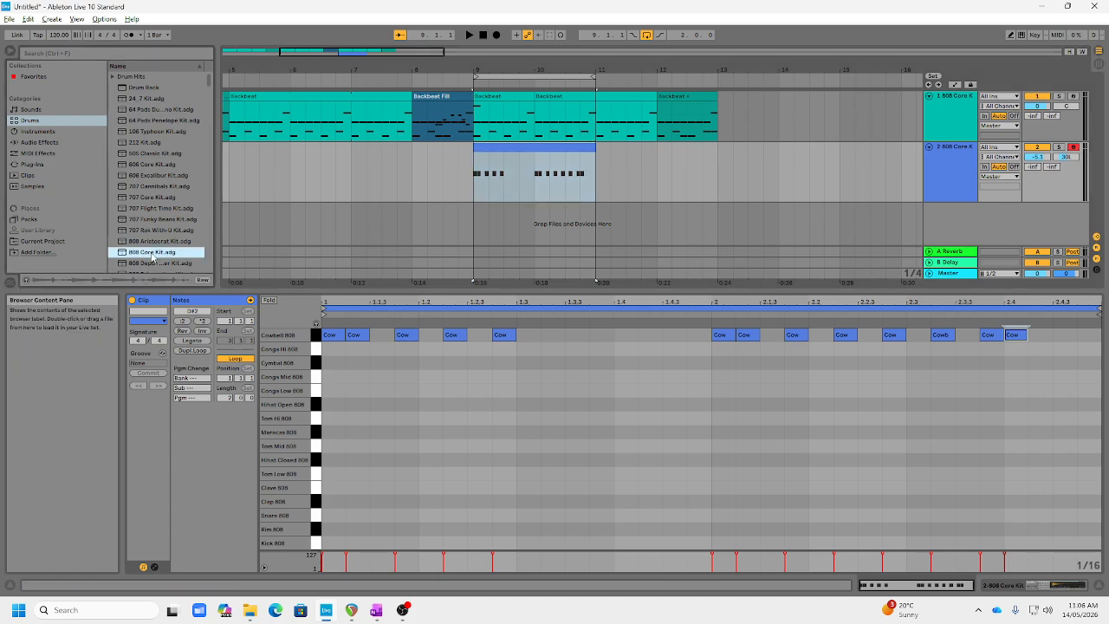
{"action": "left_click", "coordinate": [157, 153]}
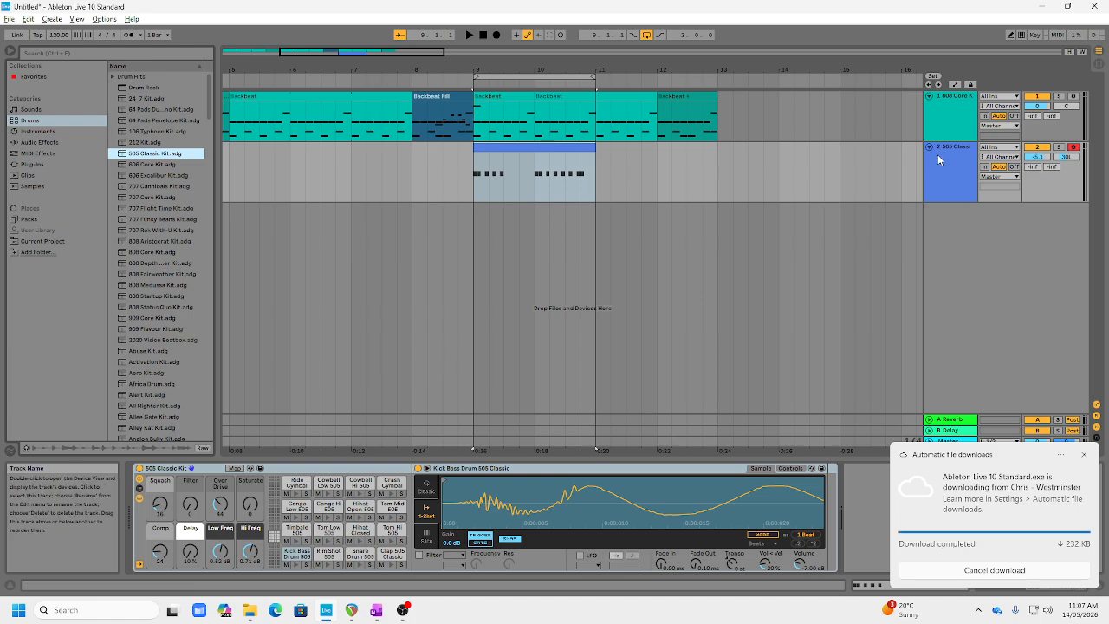
{"action": "double_click", "coordinate": [525, 168]}
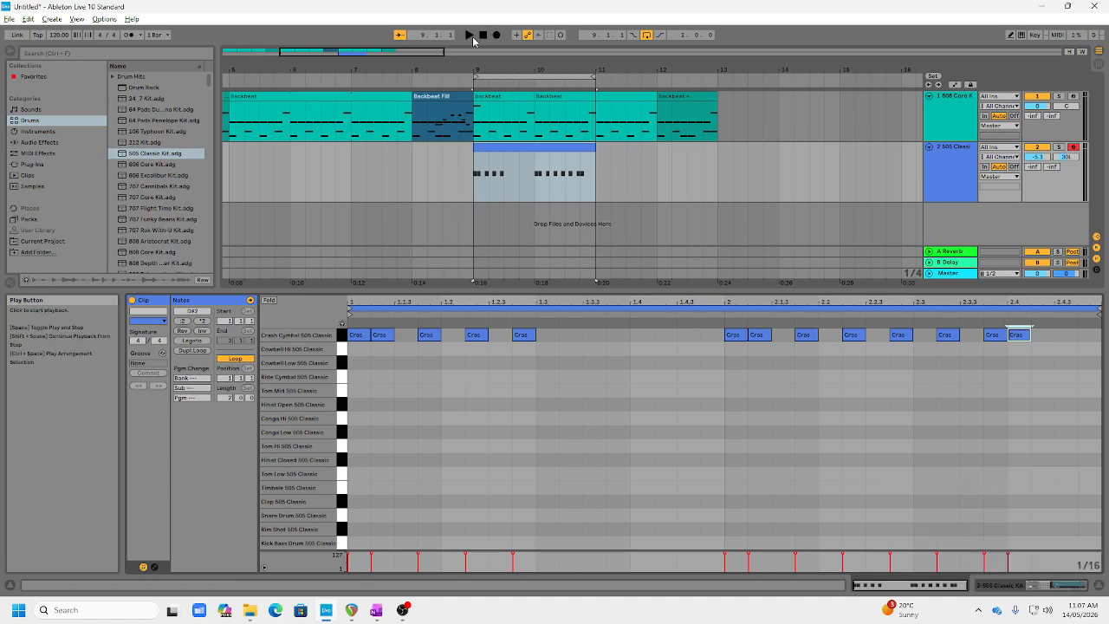
Move all the clip's Crash Cymbal 505 Classic notes to the Cowbell Hi 505 Classic row and play the loop.
{"action": "left_click", "coordinate": [469, 34]}
{"action": "mouse_move", "coordinate": [352, 353]}
{"action": "left_mouse_down"}
{"action": "mouse_move", "coordinate": [701, 324]}
{"action": "mouse_move", "coordinate": [1063, 347]}
{"action": "left_mouse_up"}
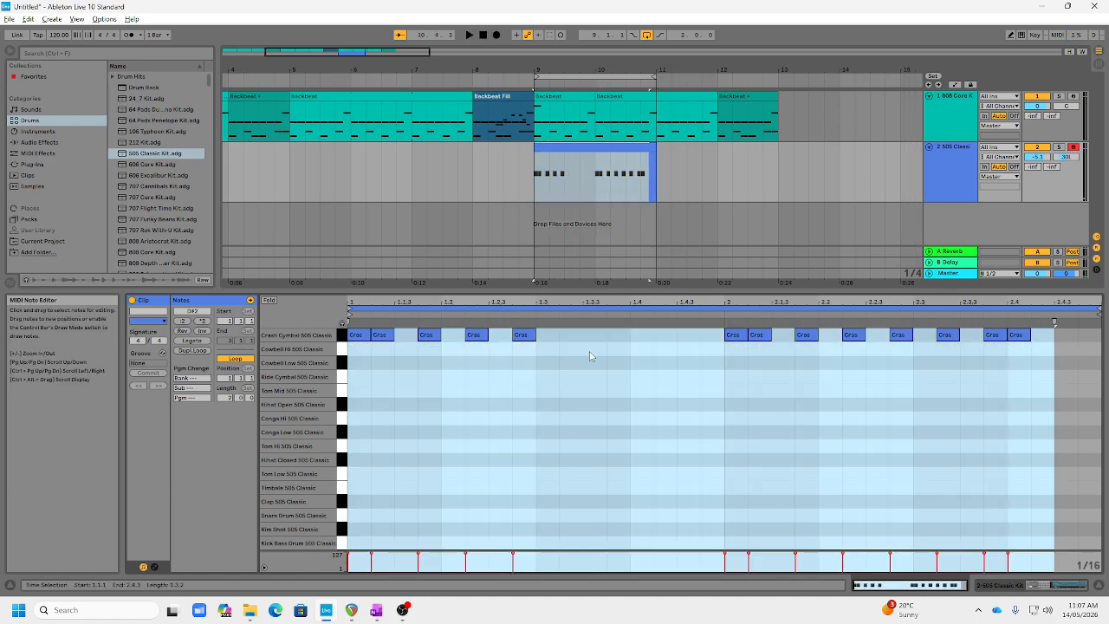
{"action": "left_click_drag", "start_coordinate": [359, 353], "coordinate": [1024, 343]}
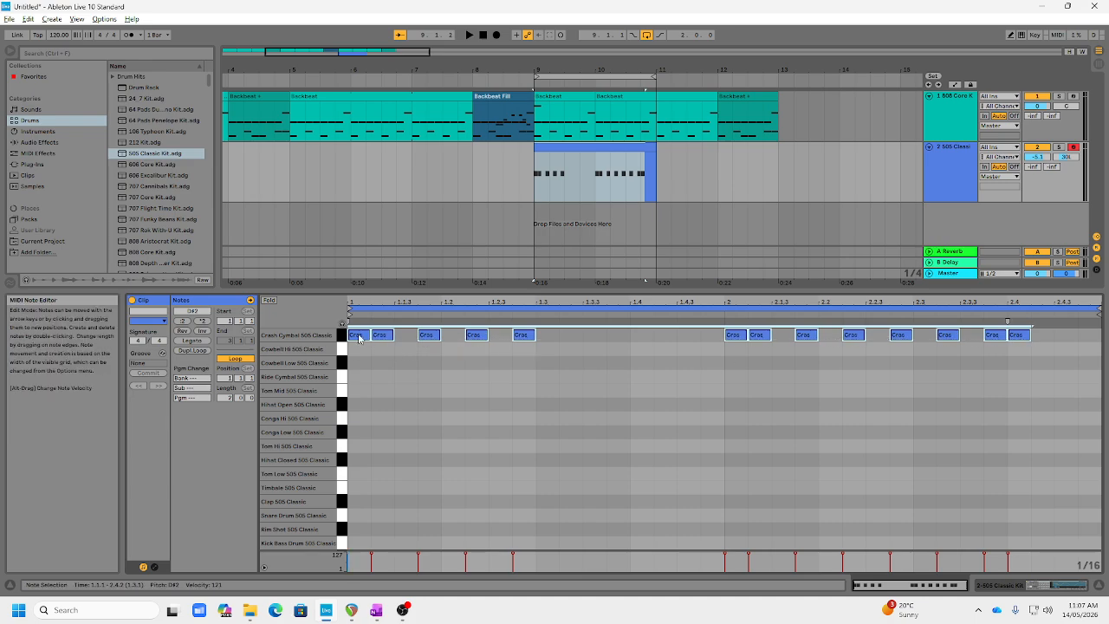
{"action": "left_click_drag", "start_coordinate": [357, 337], "coordinate": [357, 349]}
{"action": "key", "text": "space"}
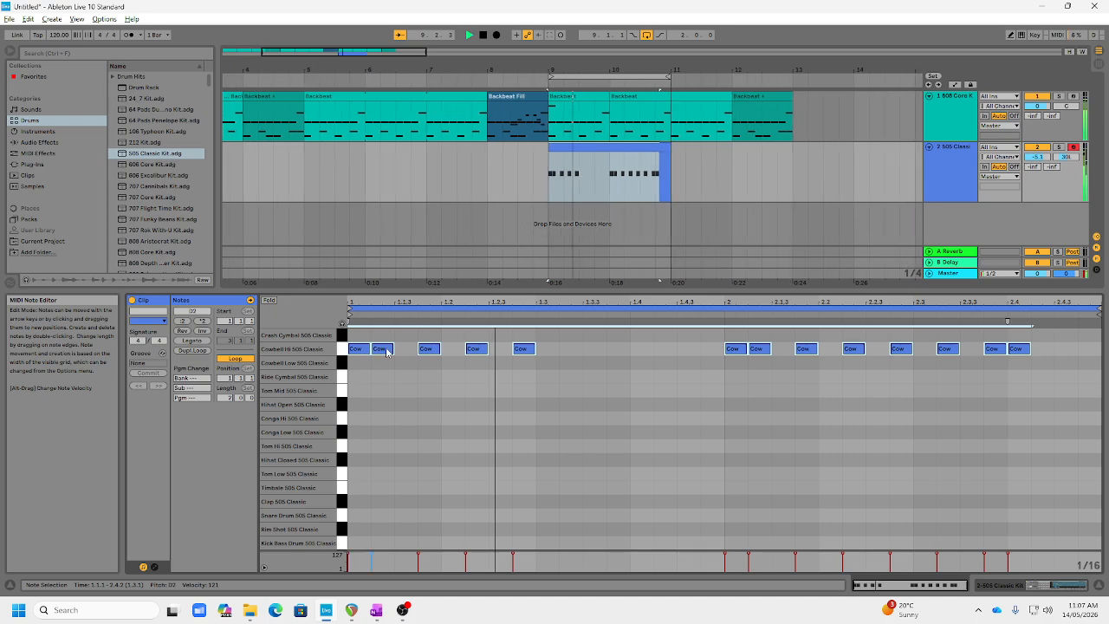
Shift the whole note pattern down to Cowbell Low 505 Classic and audition it.
{"action": "key", "text": "space"}
{"action": "left_click_drag", "start_coordinate": [353, 352], "coordinate": [354, 364]}
{"action": "key", "text": "space"}
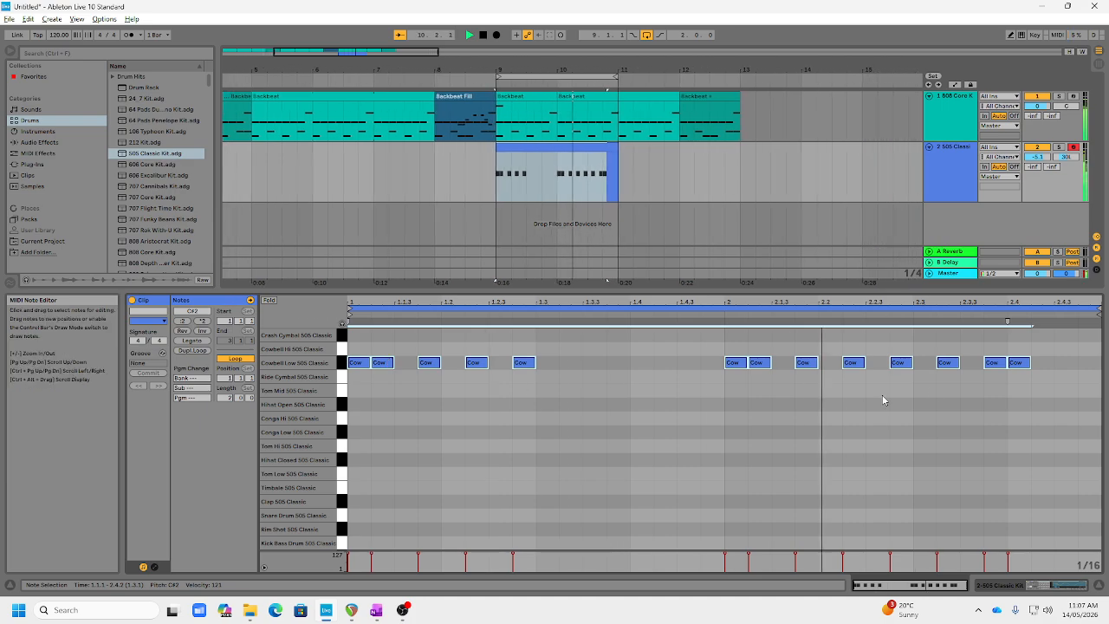
{"action": "key", "text": "space"}
Raise the final note at 2.4.1 to Cowbell Hi 505 Classic, keep 2.3.4 on Cowbell Low, and play the loop.
{"action": "left_click_drag", "start_coordinate": [982, 384], "coordinate": [993, 354]}
{"action": "key", "text": "space"}
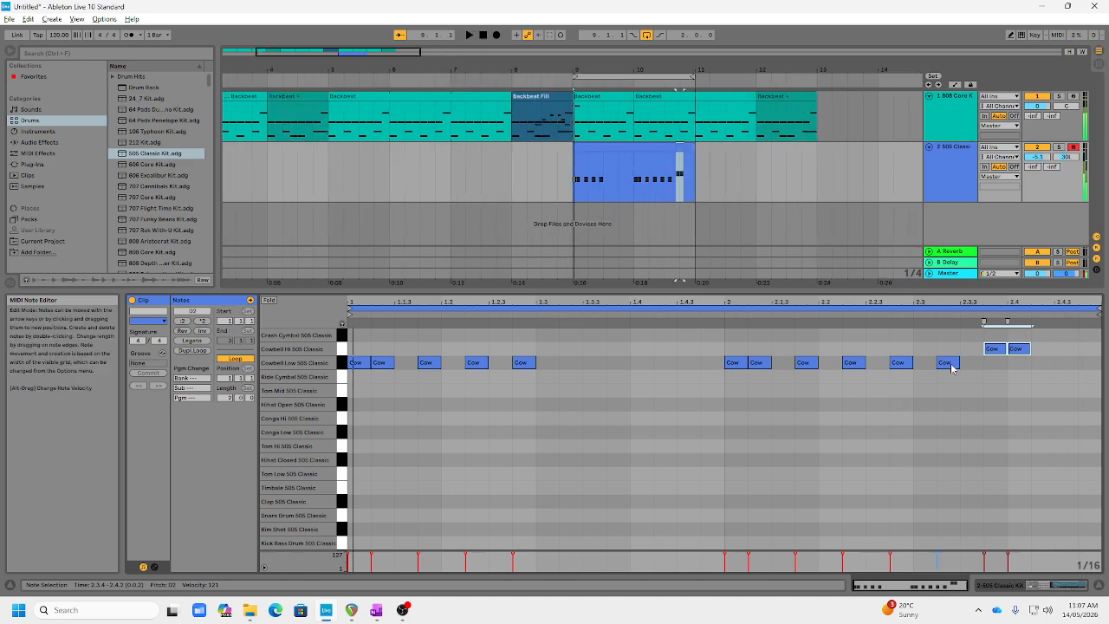
{"action": "key", "text": "space"}
{"action": "left_click_drag", "start_coordinate": [992, 362], "coordinate": [994, 364]}
{"action": "key", "text": "space"}
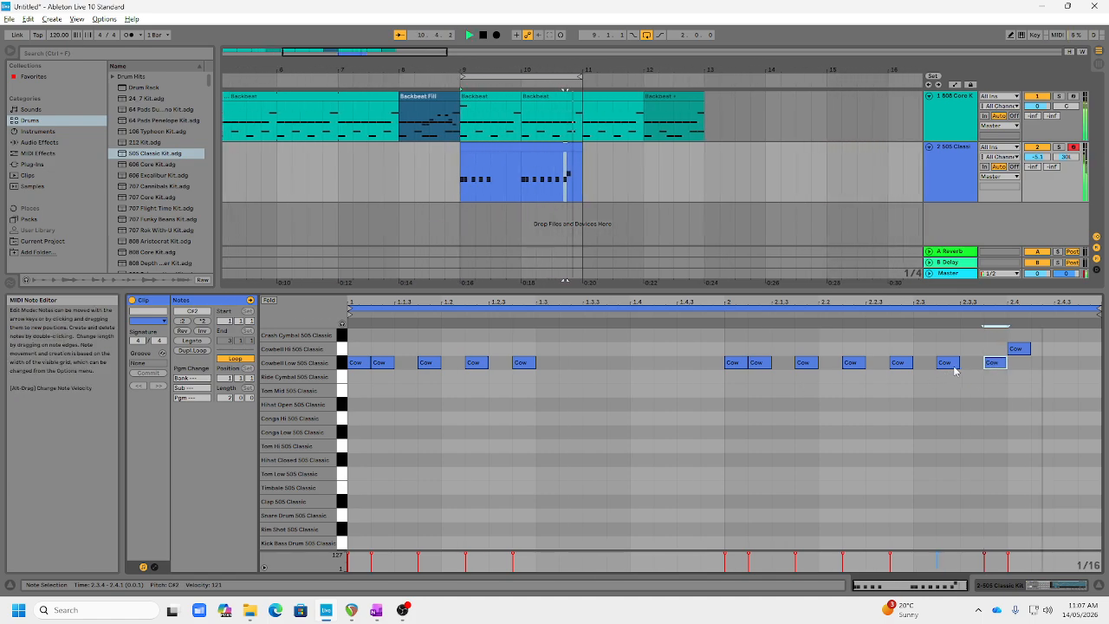
Try the notes at 2.2.4 and 2.3.2 on Cowbell Hi 505 Classic and return both to Cowbell Low 505 Classic.
{"action": "key", "text": "space"}
{"action": "left_click_drag", "start_coordinate": [907, 365], "coordinate": [949, 357]}
{"action": "key", "text": "space"}
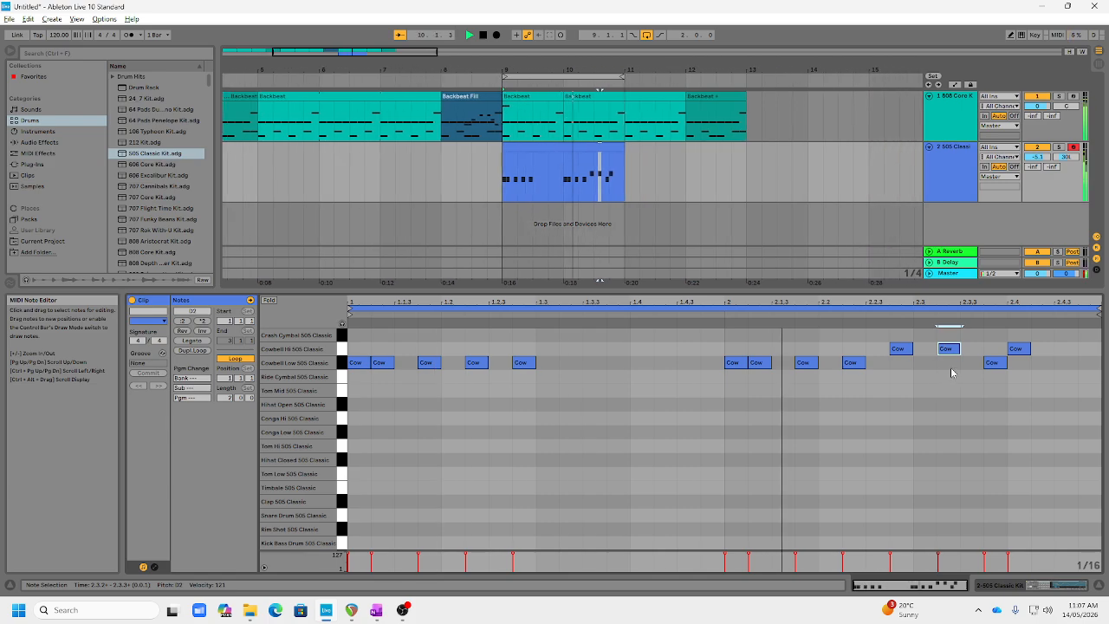
{"action": "key", "text": "space"}
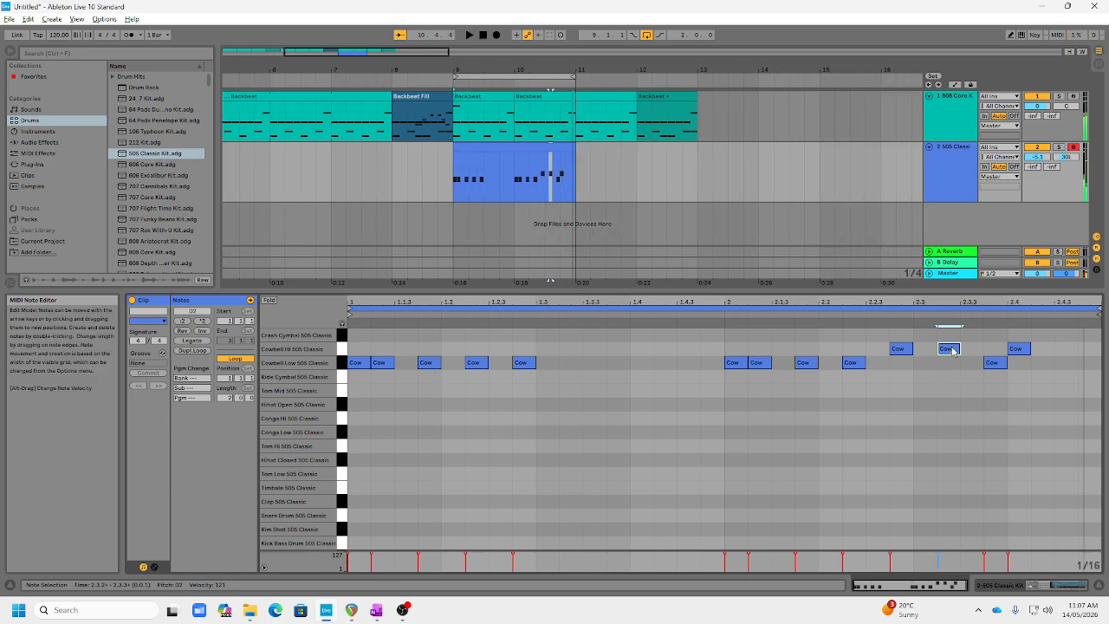
{"action": "left_click_drag", "start_coordinate": [949, 352], "coordinate": [904, 368]}
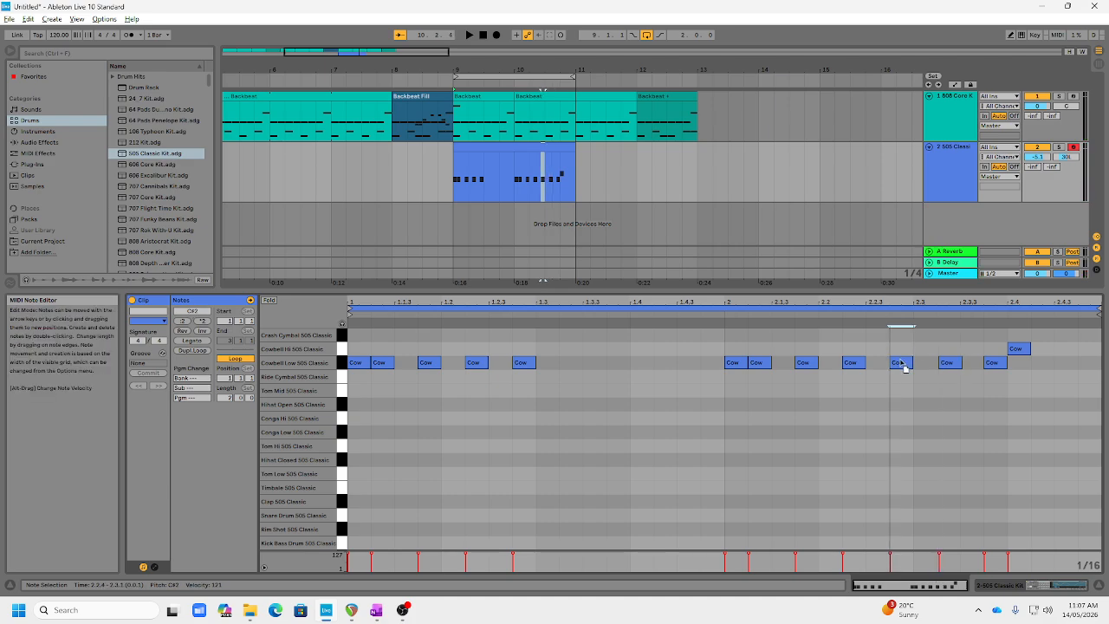
{"action": "left_click", "coordinate": [949, 362]}
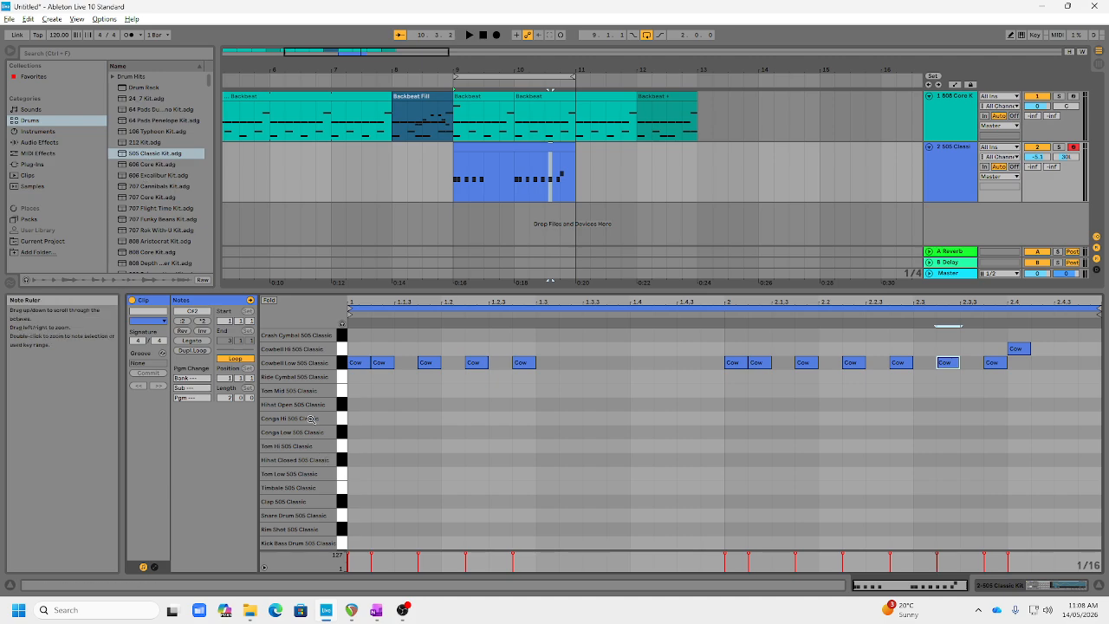
{"action": "double_click", "coordinate": [354, 421]}
{"action": "double_click", "coordinate": [356, 434]}
{"action": "left_click", "coordinate": [382, 439]}
{"action": "left_click_drag", "start_coordinate": [359, 433], "coordinate": [382, 434]}
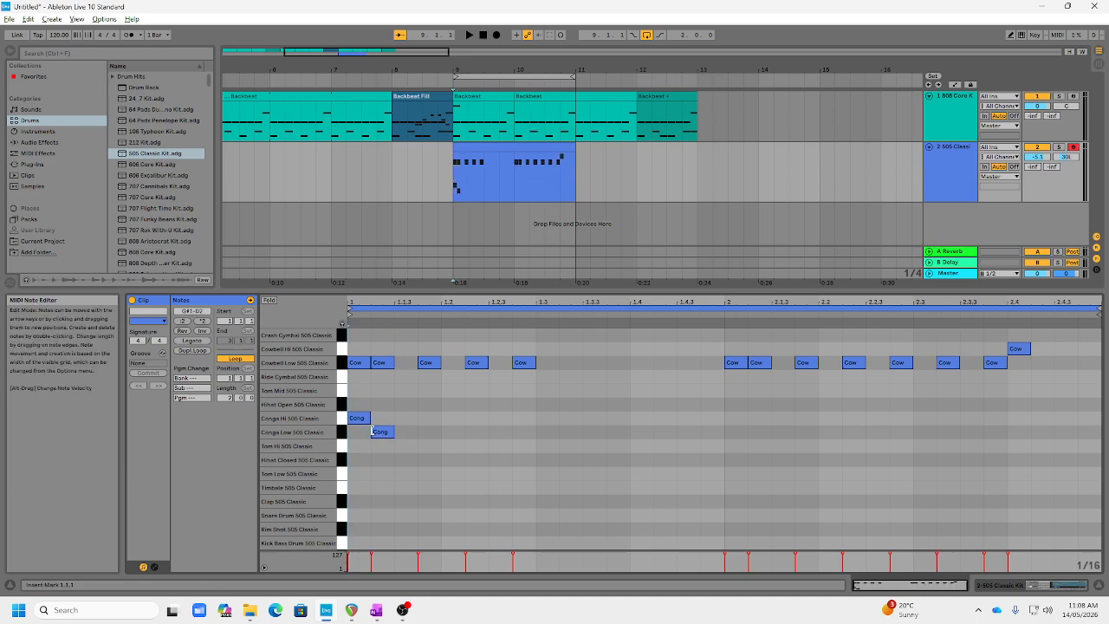
{"action": "double_click", "coordinate": [364, 420]}
{"action": "double_click", "coordinate": [381, 433]}
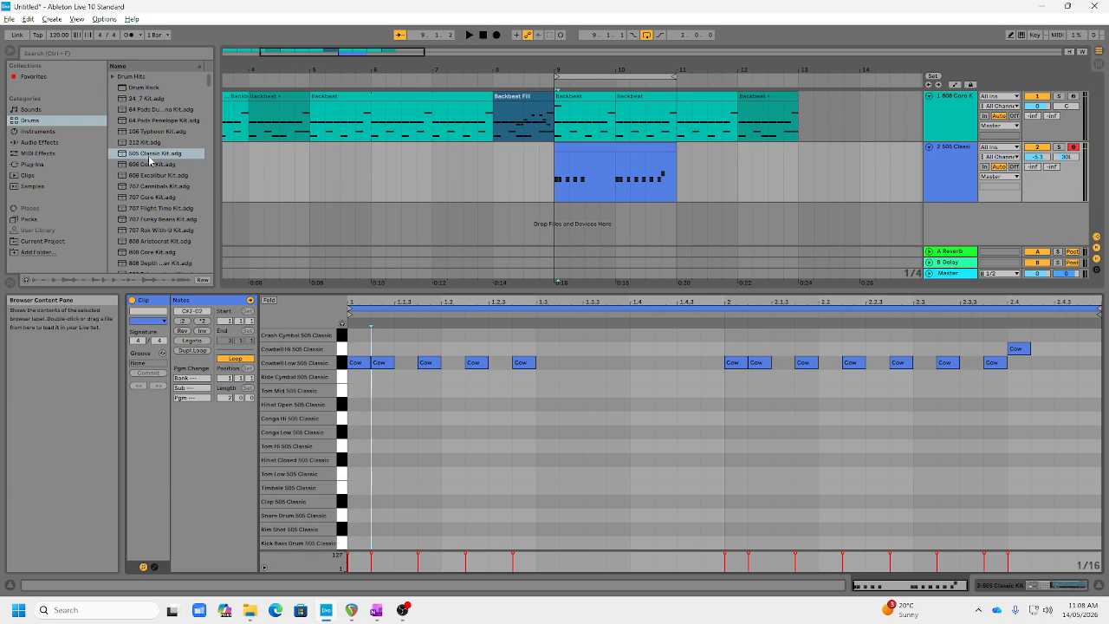
Add a third track with 505 Classic Kit and insert an empty MIDI clip over bars 9 and 10.
{"action": "left_click_drag", "start_coordinate": [148, 158], "coordinate": [585, 232]}
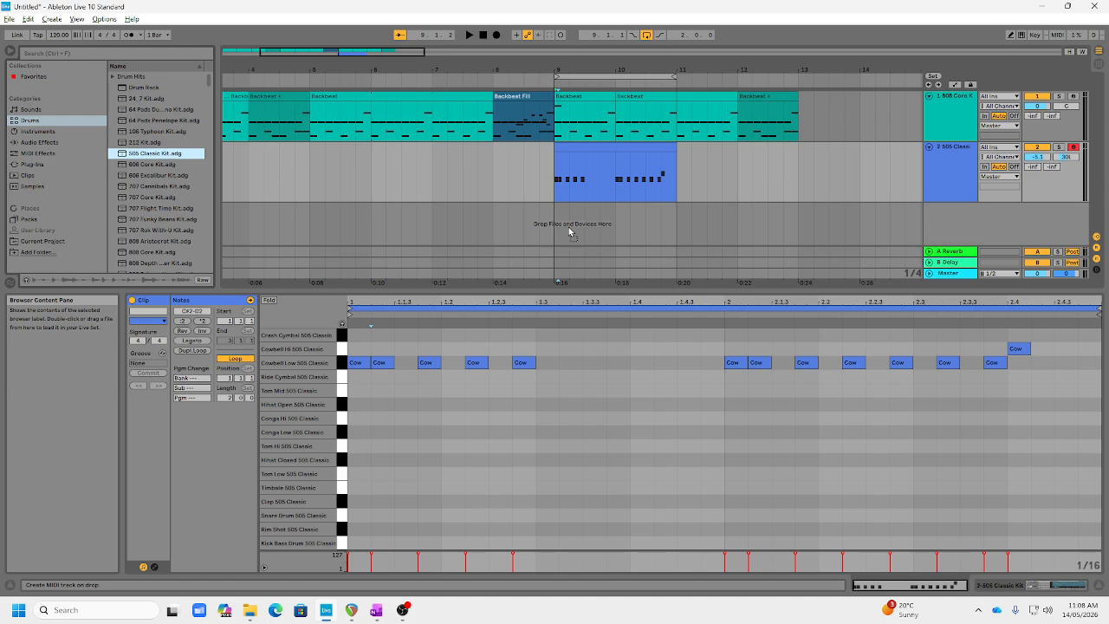
{"action": "left_click_drag", "start_coordinate": [567, 223], "coordinate": [674, 207]}
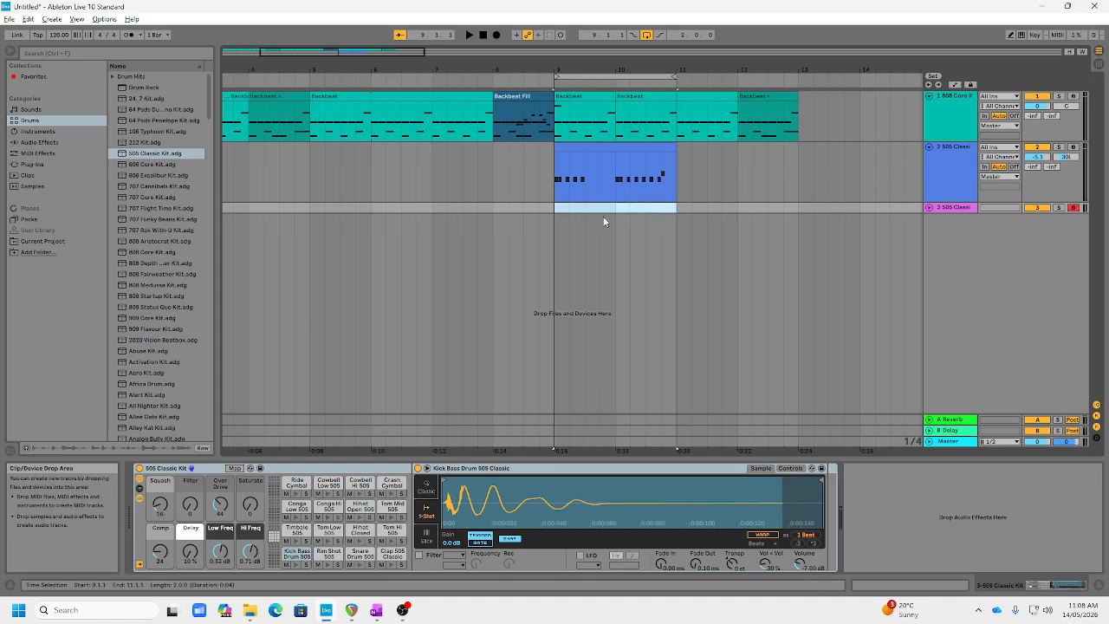
{"action": "left_click", "coordinate": [50, 19]}
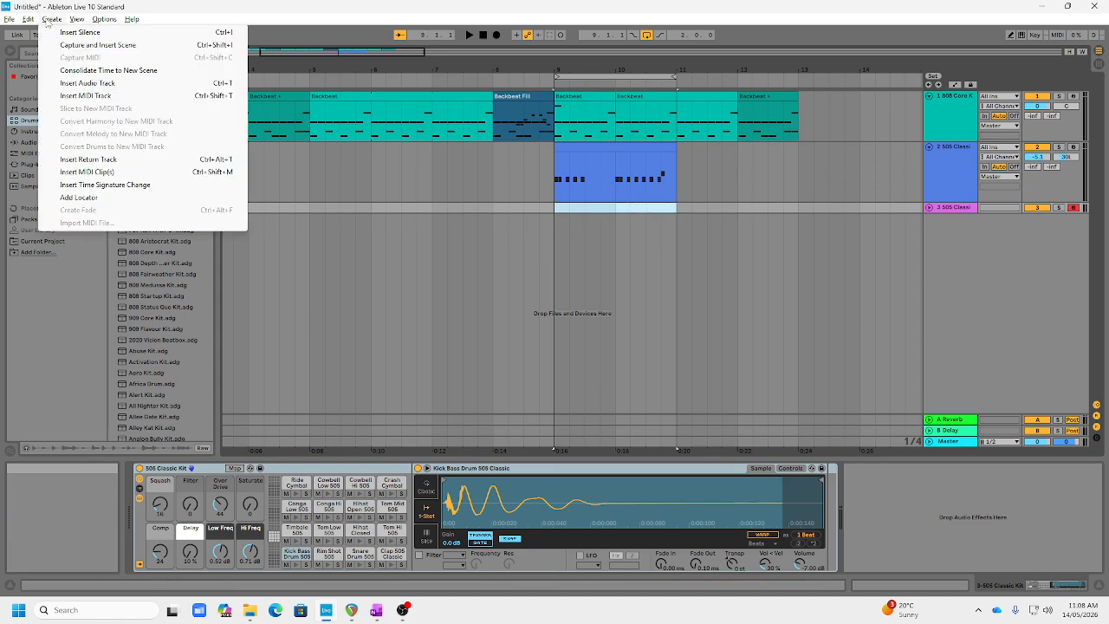
{"action": "left_click", "coordinate": [91, 171]}
Expand the third track and reduce the heights of the first two tracks.
{"action": "left_click_drag", "start_coordinate": [936, 210], "coordinate": [936, 243]}
{"action": "left_click_drag", "start_coordinate": [942, 199], "coordinate": [942, 185]}
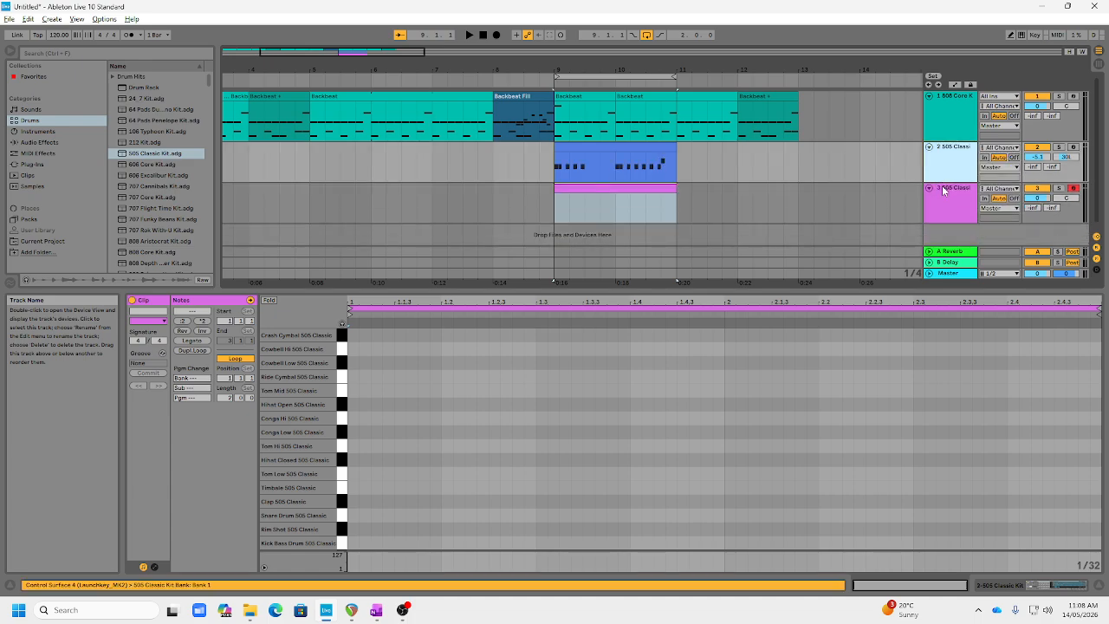
{"action": "left_click_drag", "start_coordinate": [938, 136], "coordinate": [937, 130]}
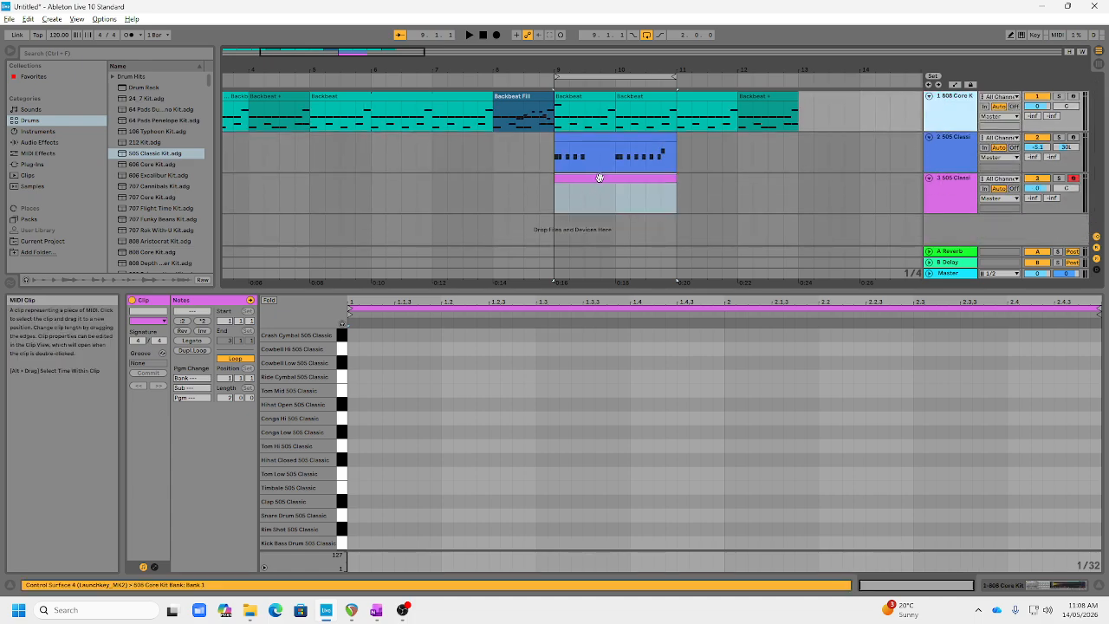
Set the third track clip's note grid to fixed 1/16 and start looped playback.
{"action": "left_click", "coordinate": [577, 194]}
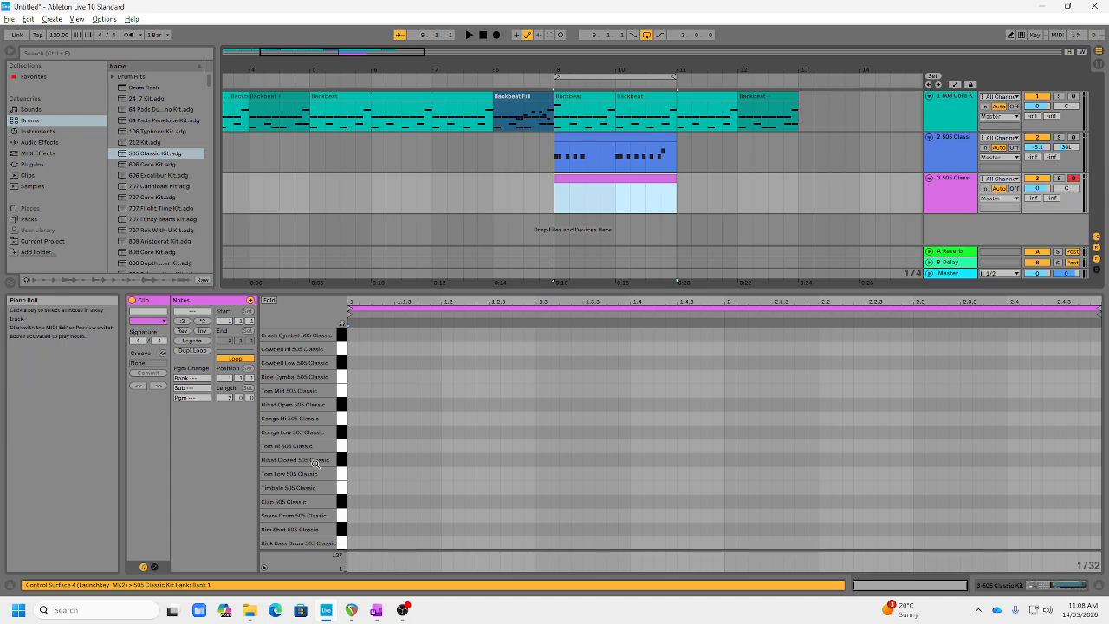
{"action": "left_click", "coordinate": [353, 419]}
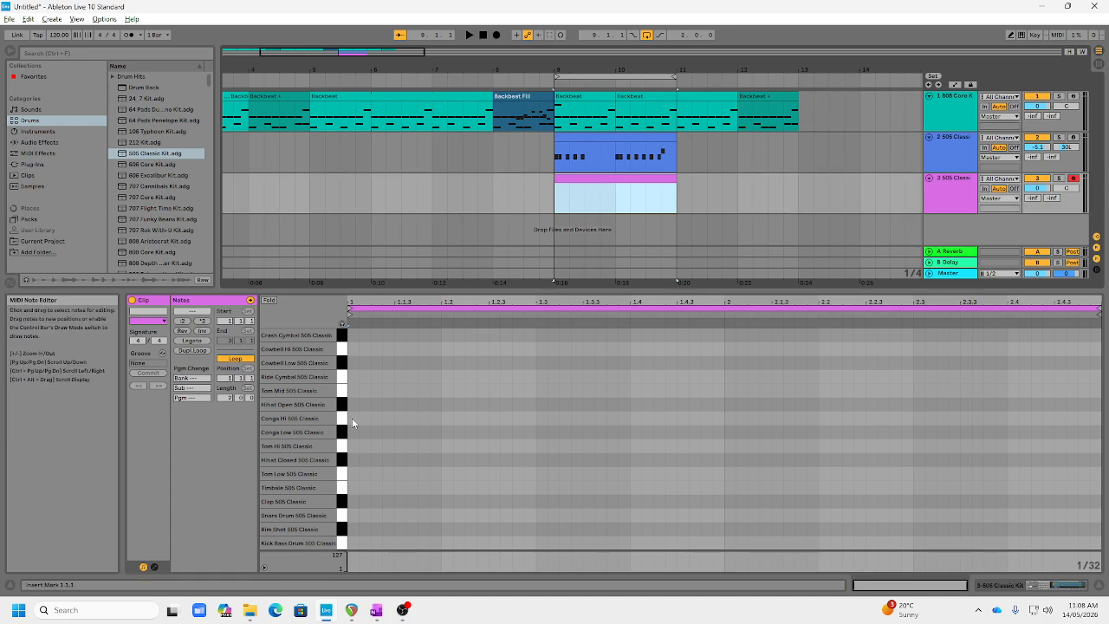
{"action": "right_click", "coordinate": [586, 419]}
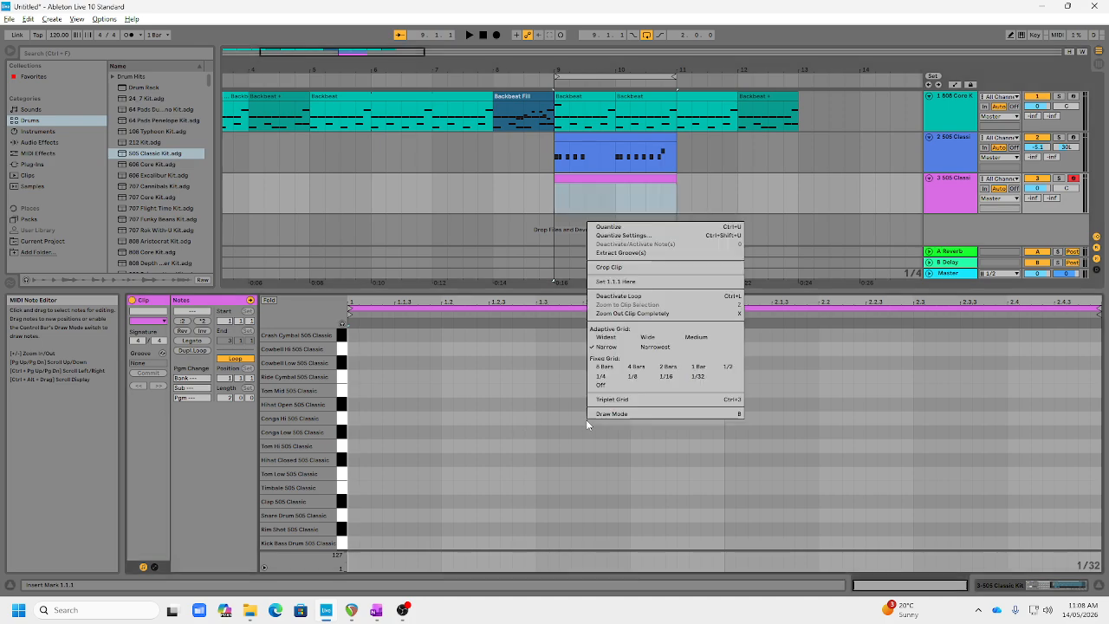
{"action": "left_click", "coordinate": [666, 377]}
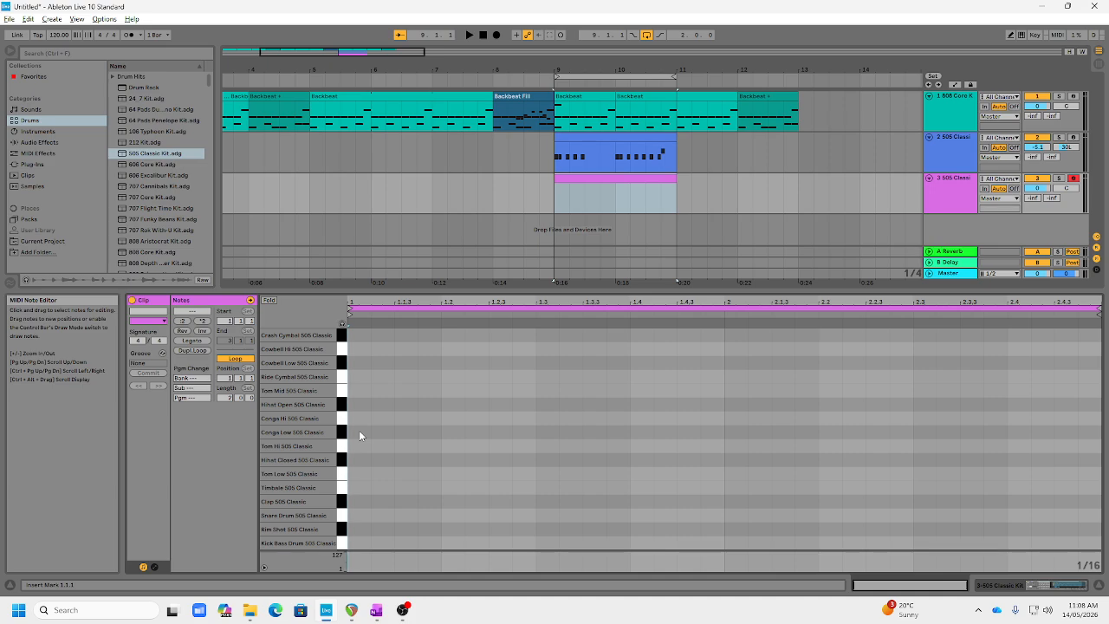
{"action": "left_click", "coordinate": [483, 36]}
{"action": "left_click", "coordinate": [589, 179]}
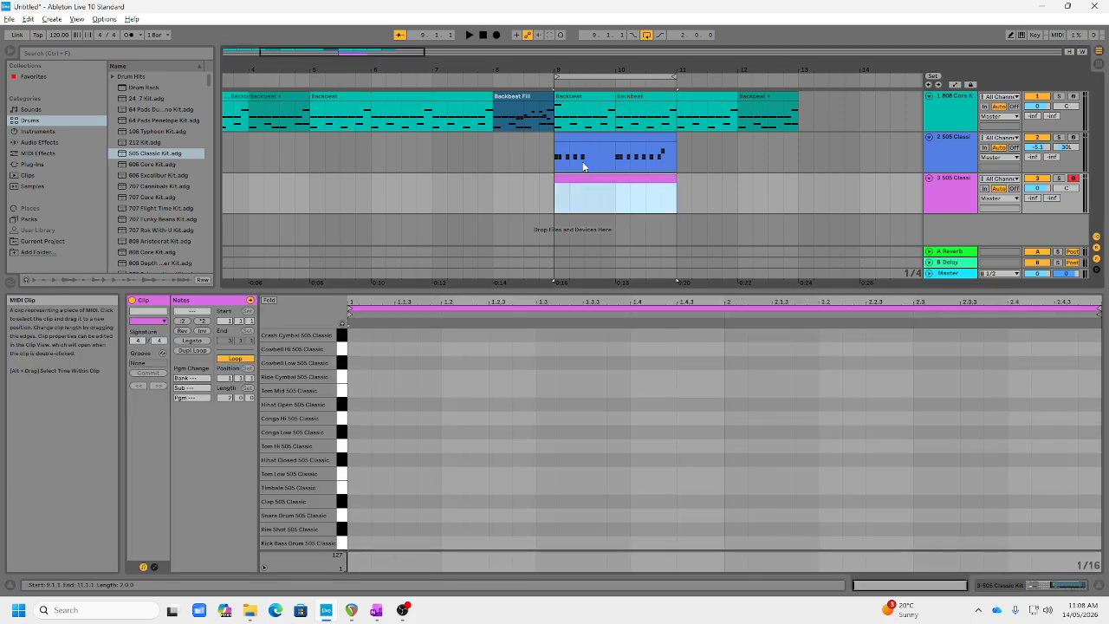
{"action": "left_click", "coordinate": [469, 36]}
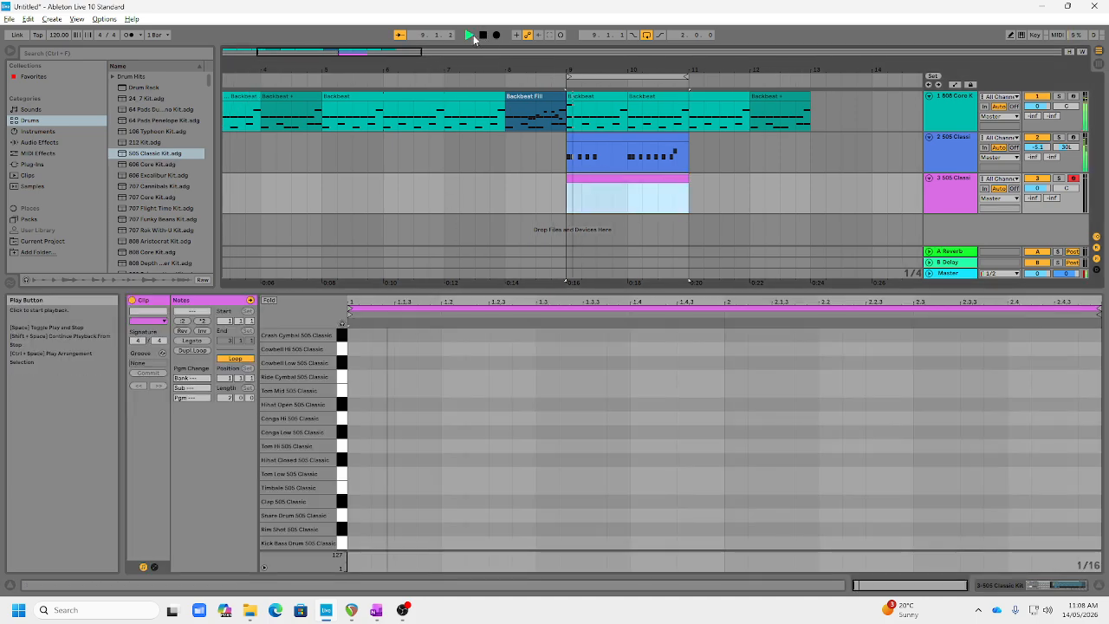
Add Conga Low 505 Classic notes at 1.1.1, 1.1.4 and 1.2.3, and a Conga Hi 505 Classic note at 1.2.1.
{"action": "double_click", "coordinate": [360, 433]}
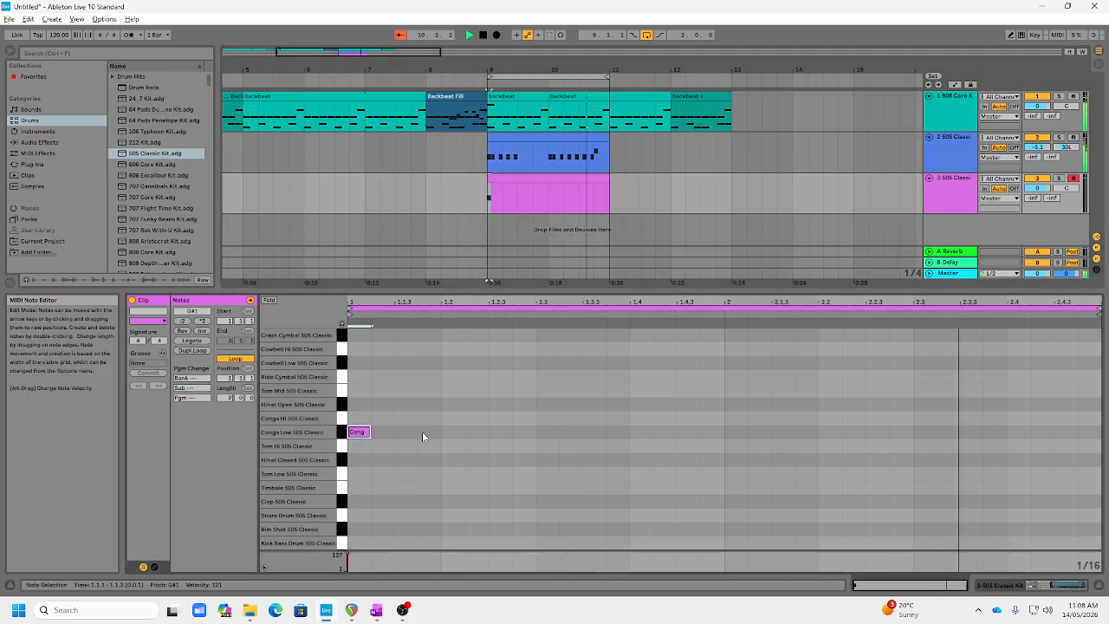
{"action": "double_click", "coordinate": [425, 432]}
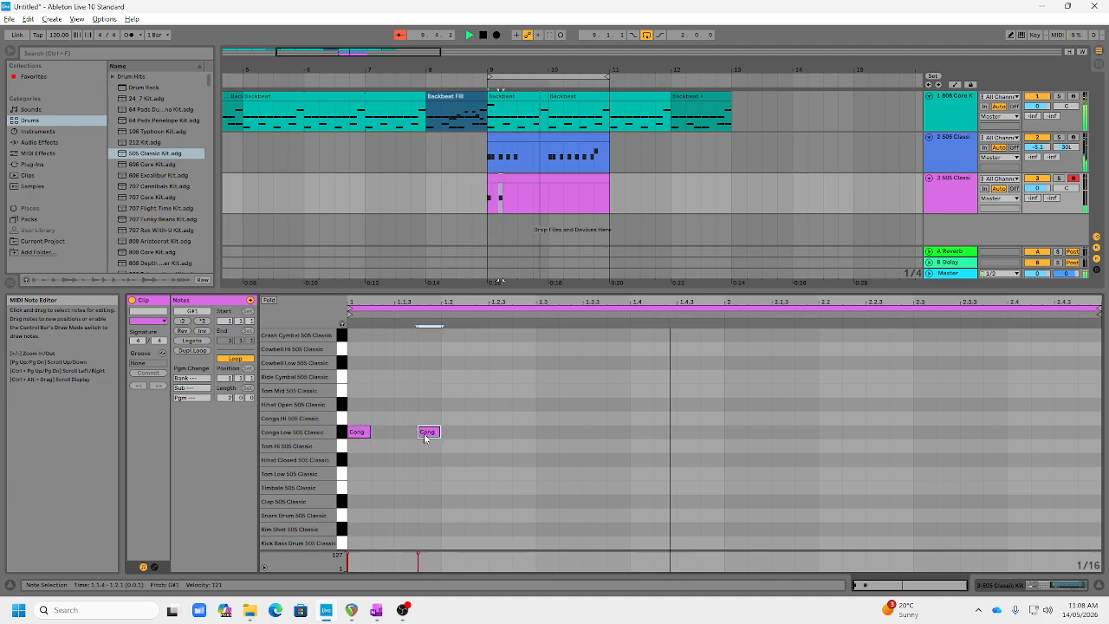
{"action": "double_click", "coordinate": [500, 431]}
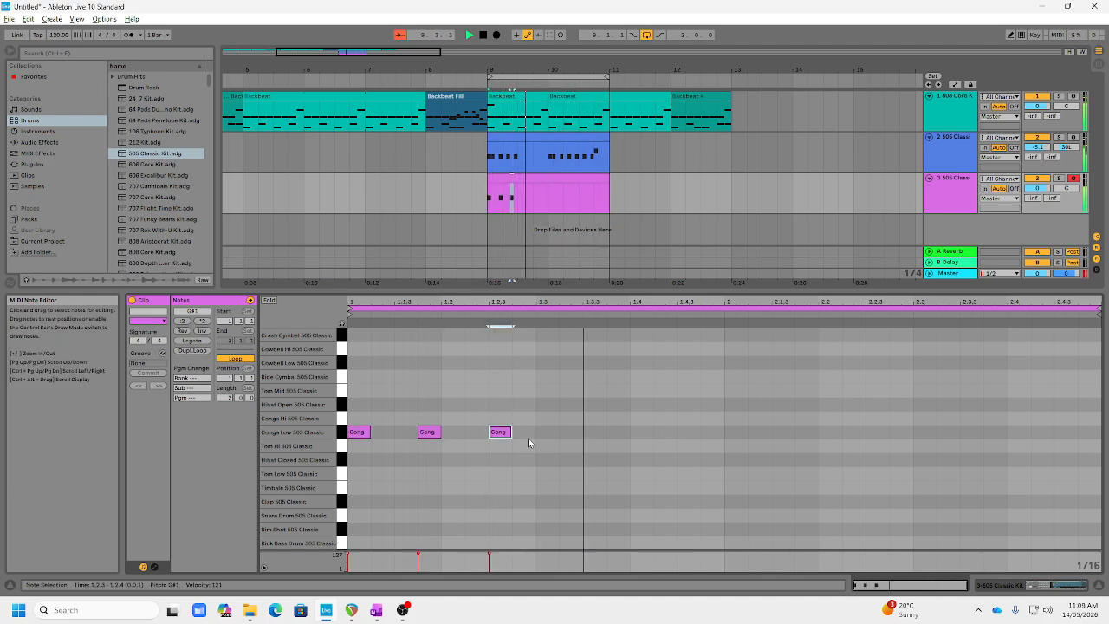
{"action": "double_click", "coordinate": [548, 419]}
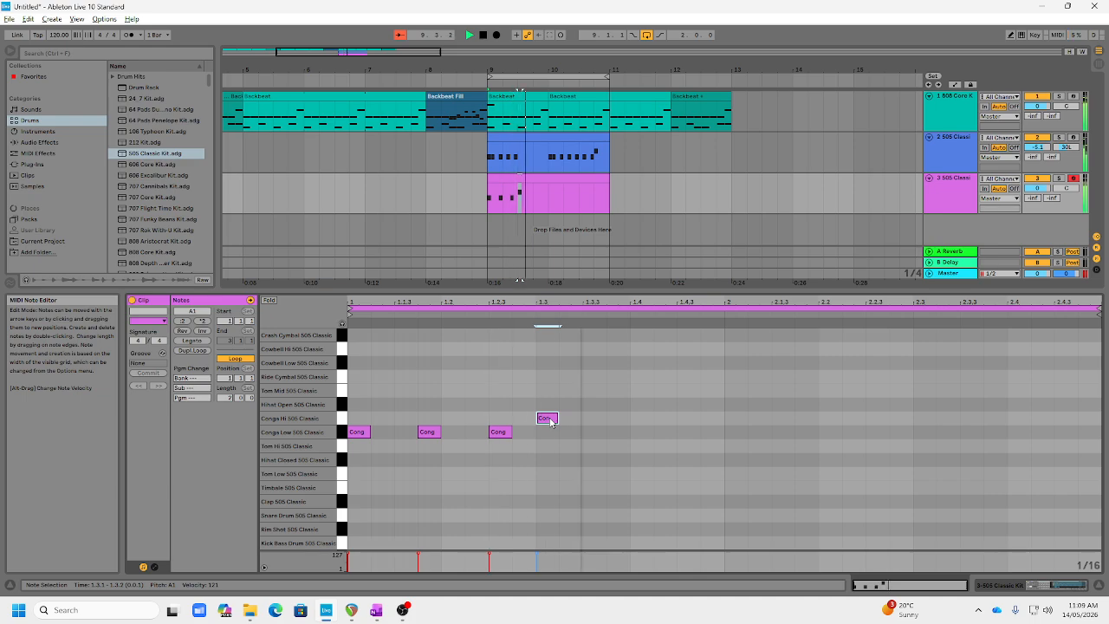
{"action": "double_click", "coordinate": [552, 423]}
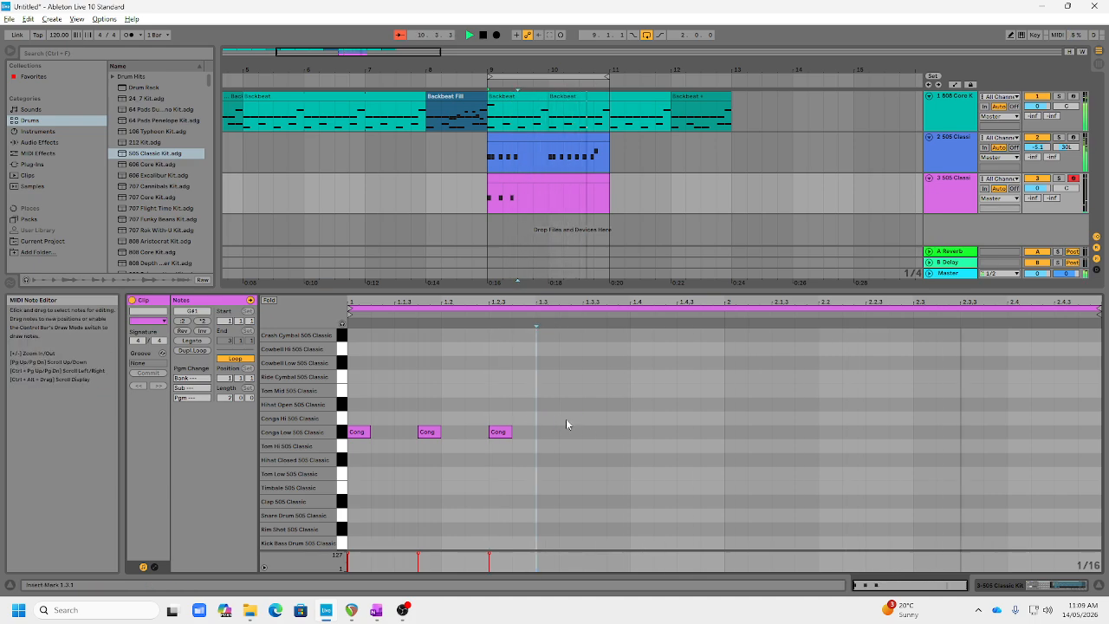
{"action": "double_click", "coordinate": [451, 419]}
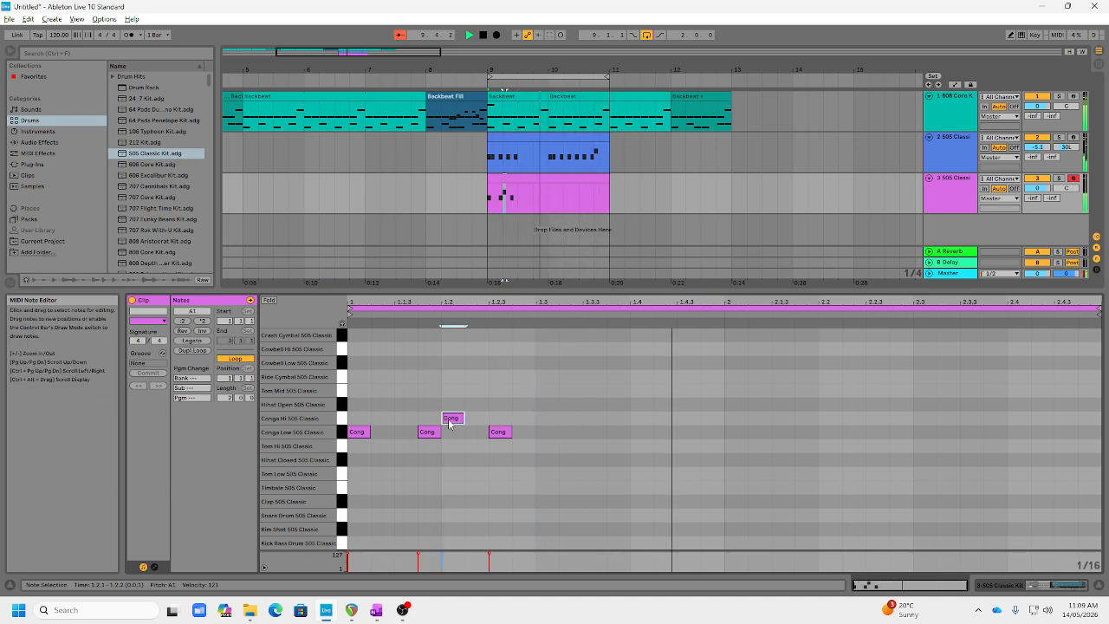
Add Conga Low 505 Classic notes at 1.3.2 and 1.3.4, and a Conga Hi 505 Classic note at 1.4.1.
{"action": "double_click", "coordinate": [571, 432]}
{"action": "double_click", "coordinate": [594, 432]}
{"action": "double_click", "coordinate": [625, 418]}
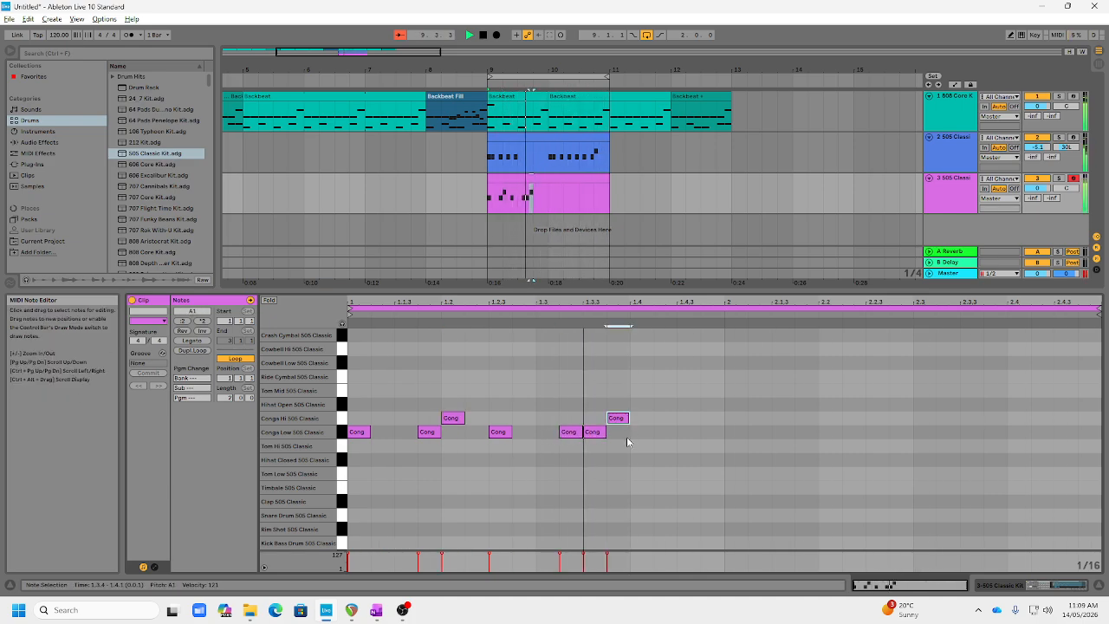
{"action": "mouse_move", "coordinate": [615, 420]}
{"action": "left_mouse_down"}
{"action": "mouse_move", "coordinate": [641, 422]}
{"action": "mouse_move", "coordinate": [620, 438]}
{"action": "left_mouse_up"}
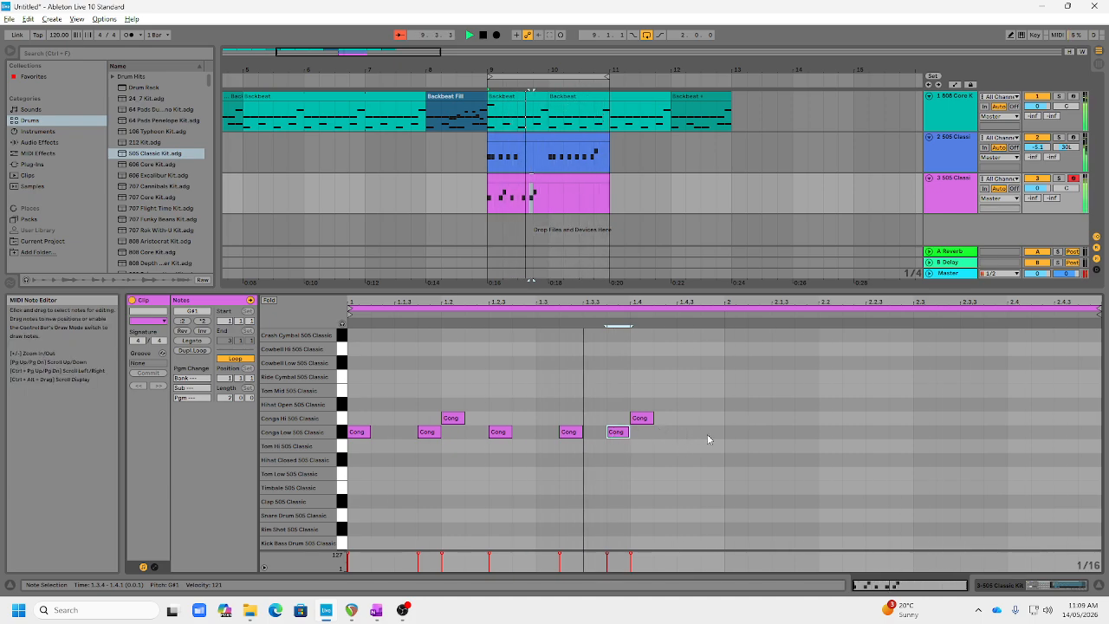
Repeat the complete bar 1 conga pattern in bar 2 of the clip, starting at 2.1.1.
{"action": "double_click", "coordinate": [736, 432]}
{"action": "double_click", "coordinate": [736, 432]}
{"action": "left_click_drag", "start_coordinate": [686, 441], "coordinate": [736, 436]}
{"action": "left_click", "coordinate": [825, 456]}
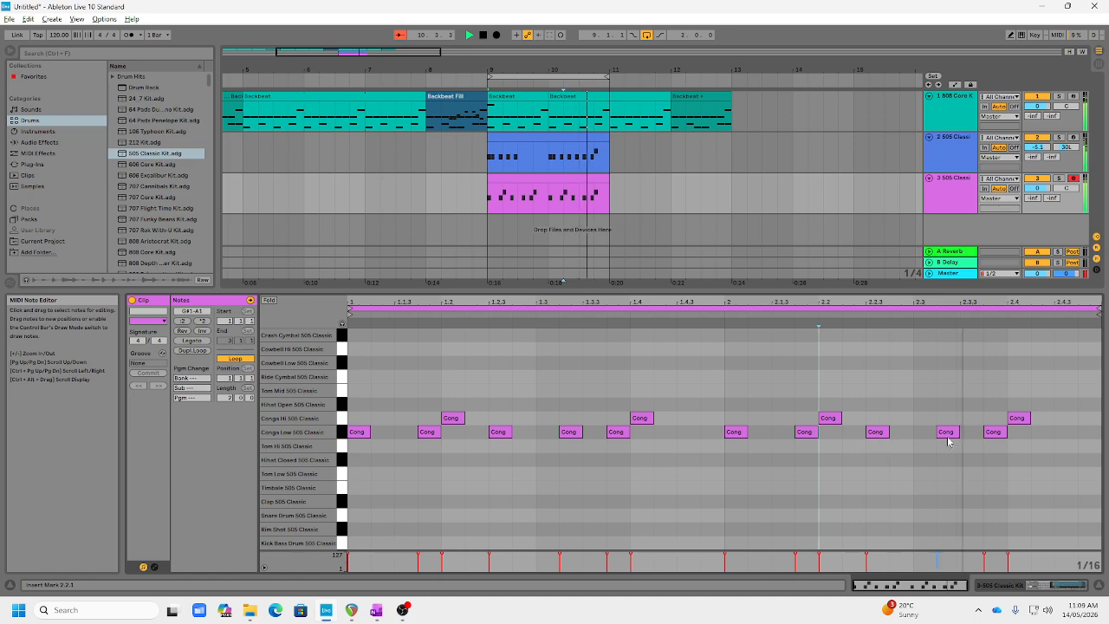
Vary the end of bar 2 by adding Conga Hi notes at 2.3.3, 2.4.2 and 2.4.4 and removing the one at 2.4.1.
{"action": "double_click", "coordinate": [1059, 420]}
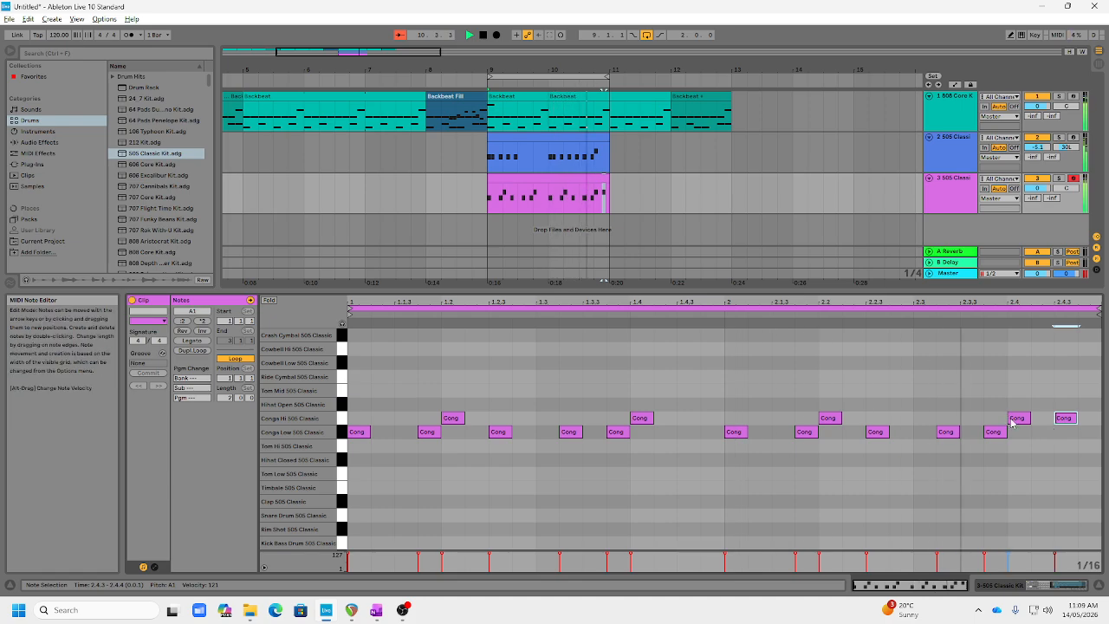
{"action": "double_click", "coordinate": [971, 419]}
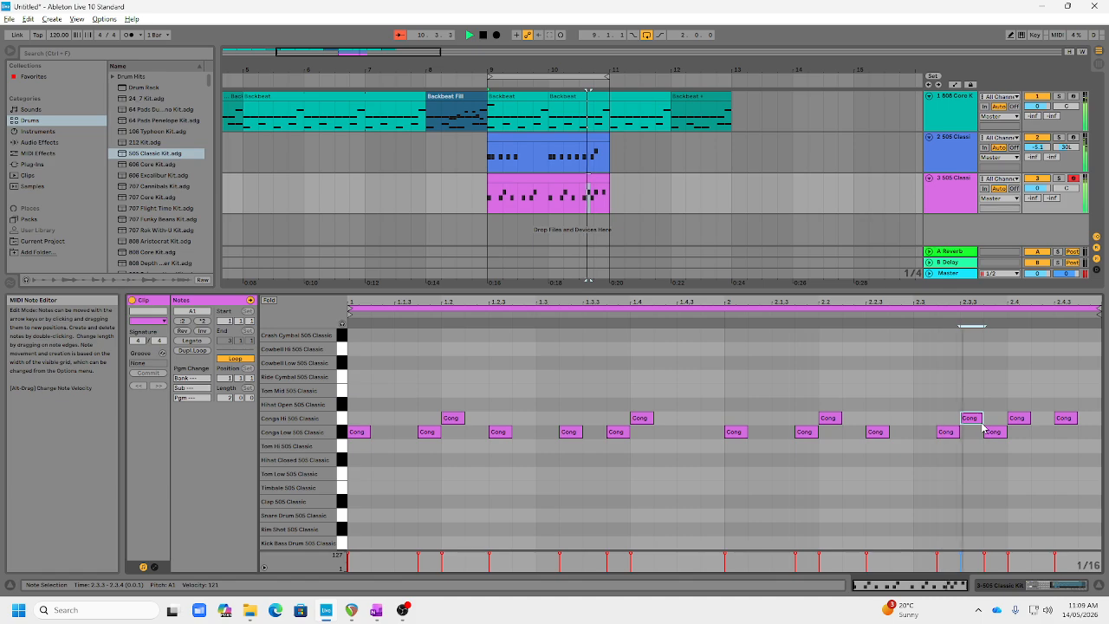
{"action": "left_click", "coordinate": [1065, 418]}
{"action": "double_click", "coordinate": [1070, 422]}
{"action": "double_click", "coordinate": [1087, 423]}
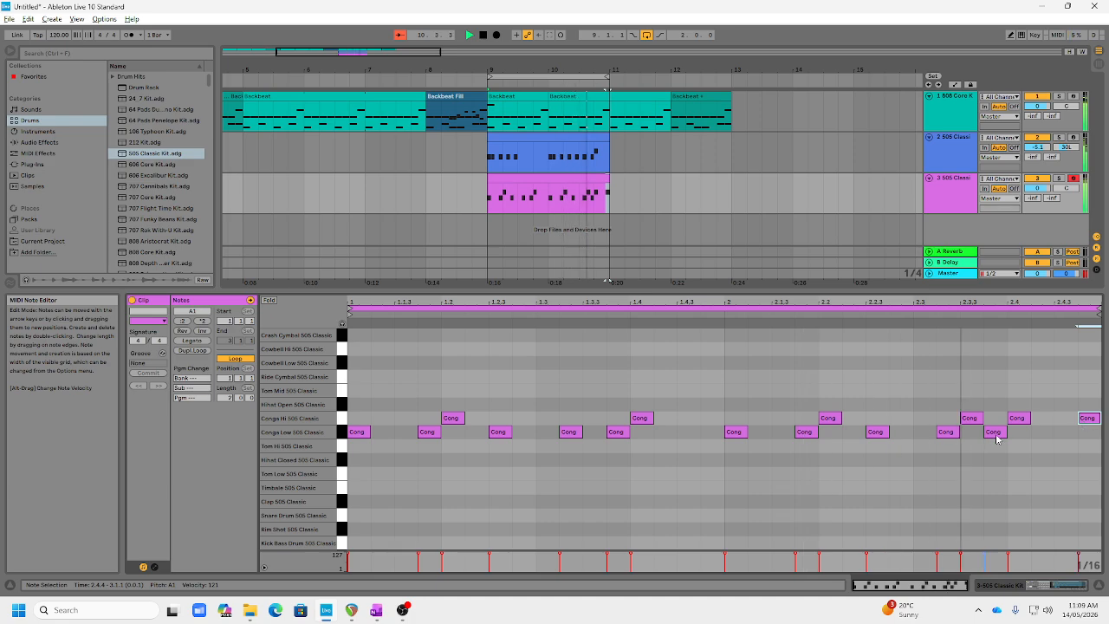
{"action": "double_click", "coordinate": [1038, 419]}
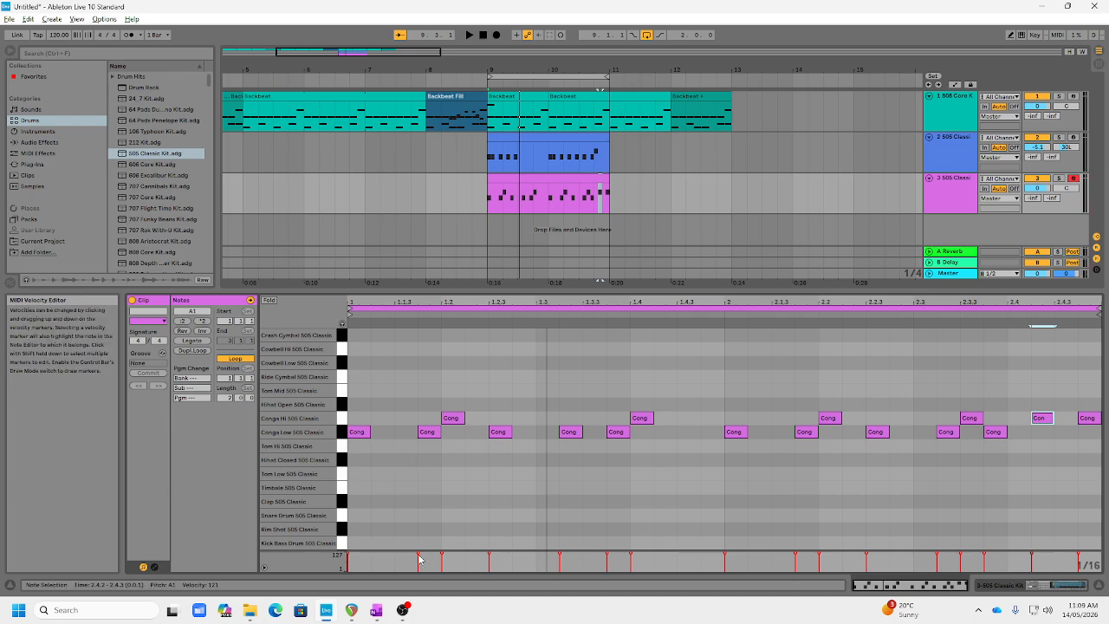
Lower the velocities of the Conga Low notes at 1.2.3 and 1.1.4, setting the latter to 73, and audition the pattern.
{"action": "left_click", "coordinate": [440, 465]}
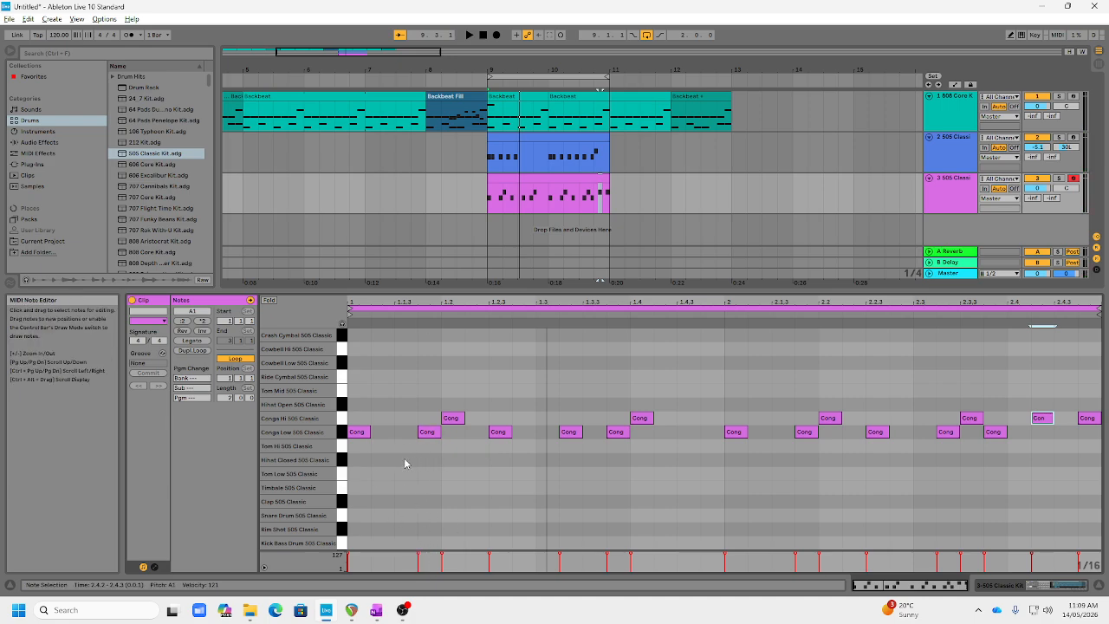
{"action": "left_click", "coordinate": [489, 559]}
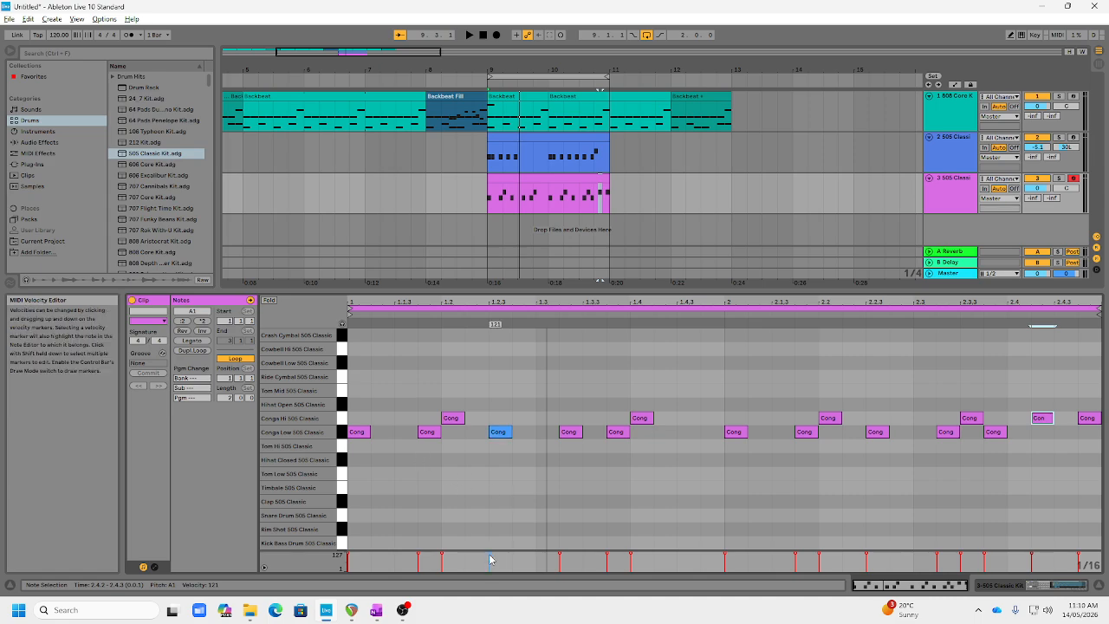
{"action": "left_click_drag", "start_coordinate": [491, 559], "coordinate": [491, 565]}
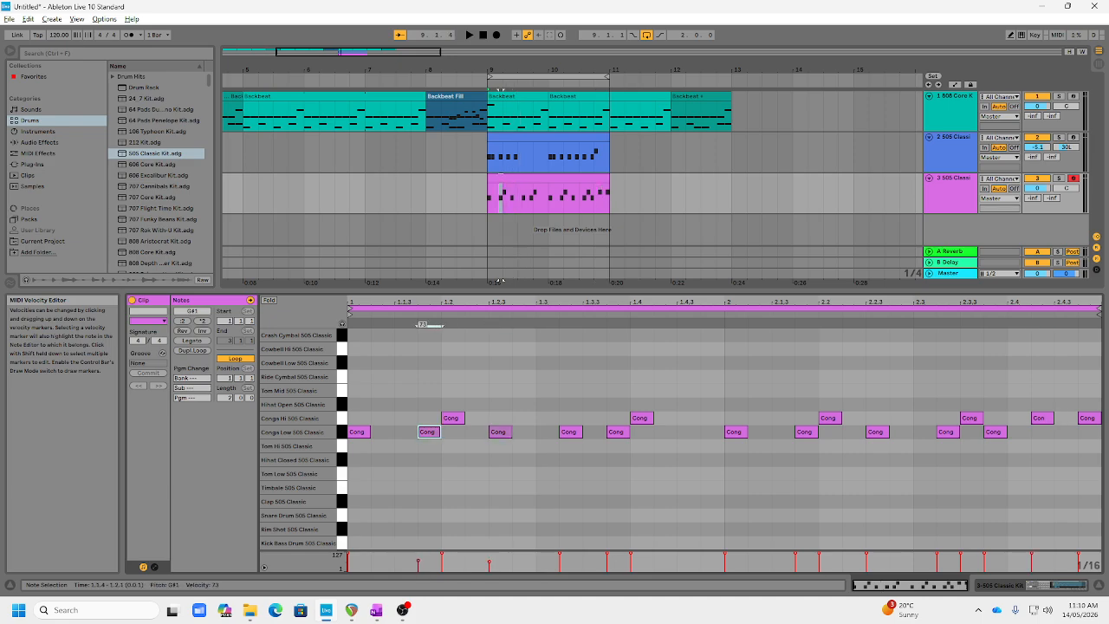
{"action": "left_click_drag", "start_coordinate": [418, 559], "coordinate": [419, 562]}
{"action": "key", "text": "space"}
{"action": "key", "text": "space"}
Lower the velocities of the Conga Low notes at 1.3.4, 2.1.4 and 2.3.2, setting the last to 69, and audition the clip.
{"action": "left_click_drag", "start_coordinate": [606, 553], "coordinate": [607, 557]}
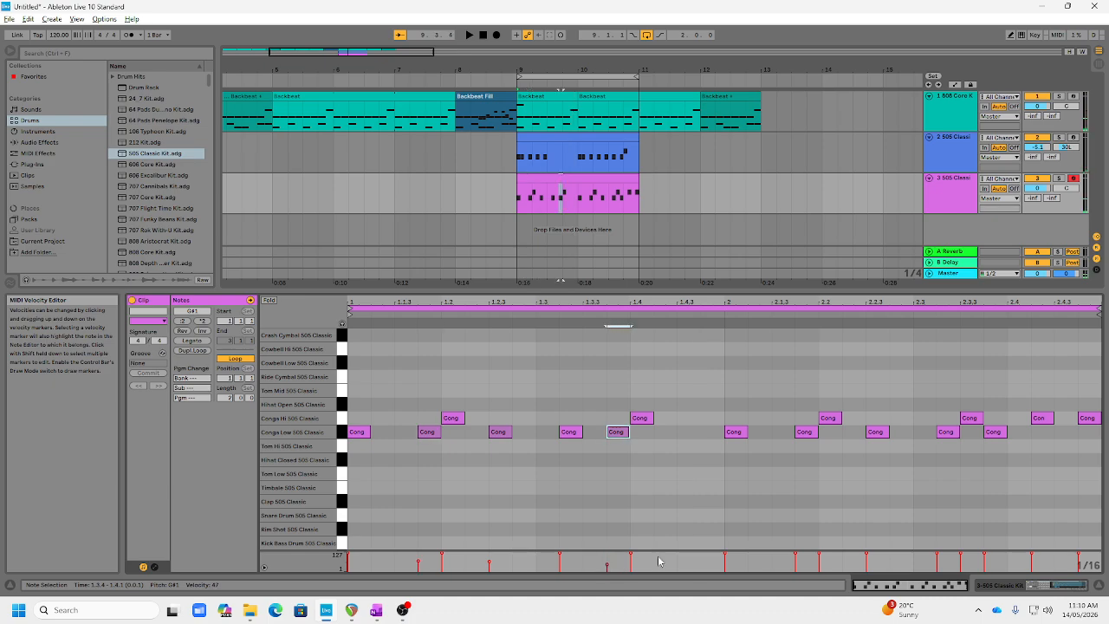
{"action": "left_click_drag", "start_coordinate": [798, 559], "coordinate": [798, 565]}
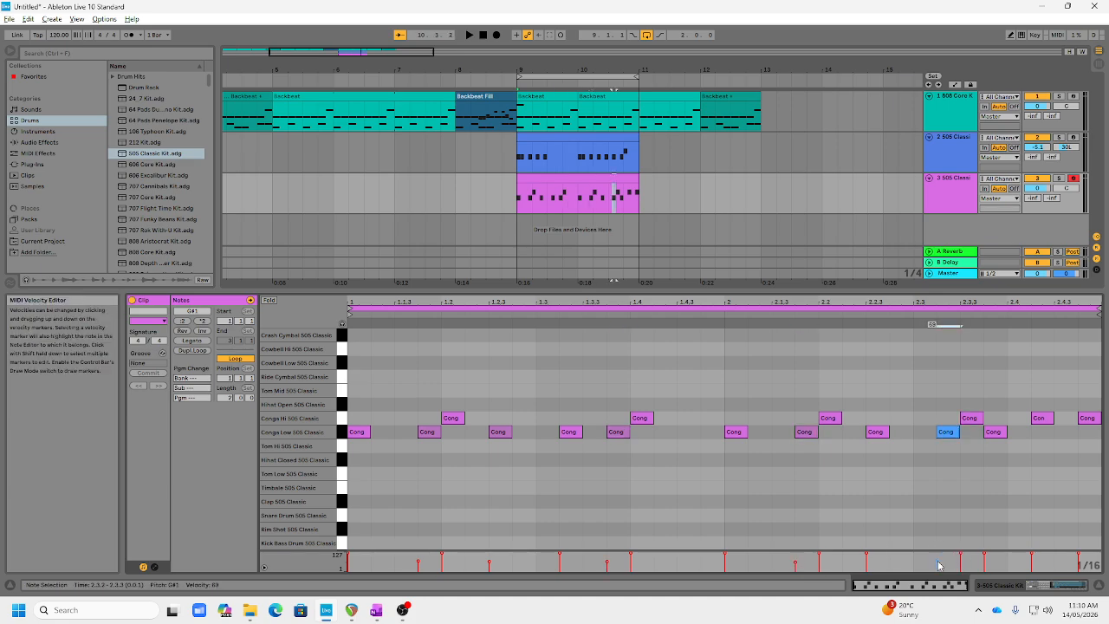
{"action": "key", "text": "space"}
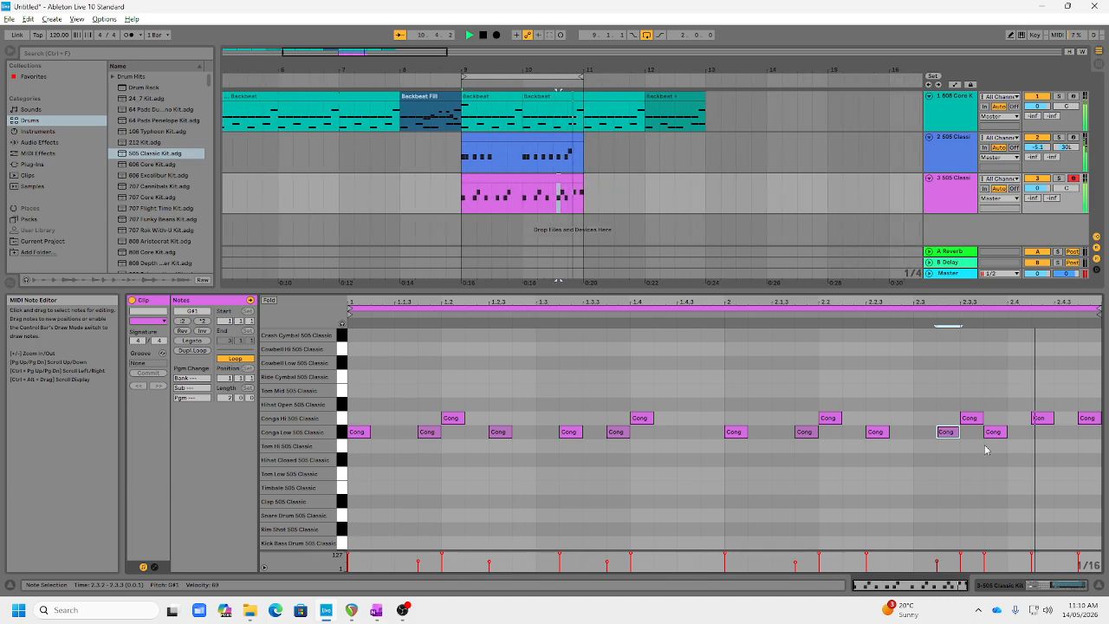
{"action": "key", "text": "space"}
Pan the third track to 31R and start playback from bar 9.
{"action": "left_click", "coordinate": [636, 181]}
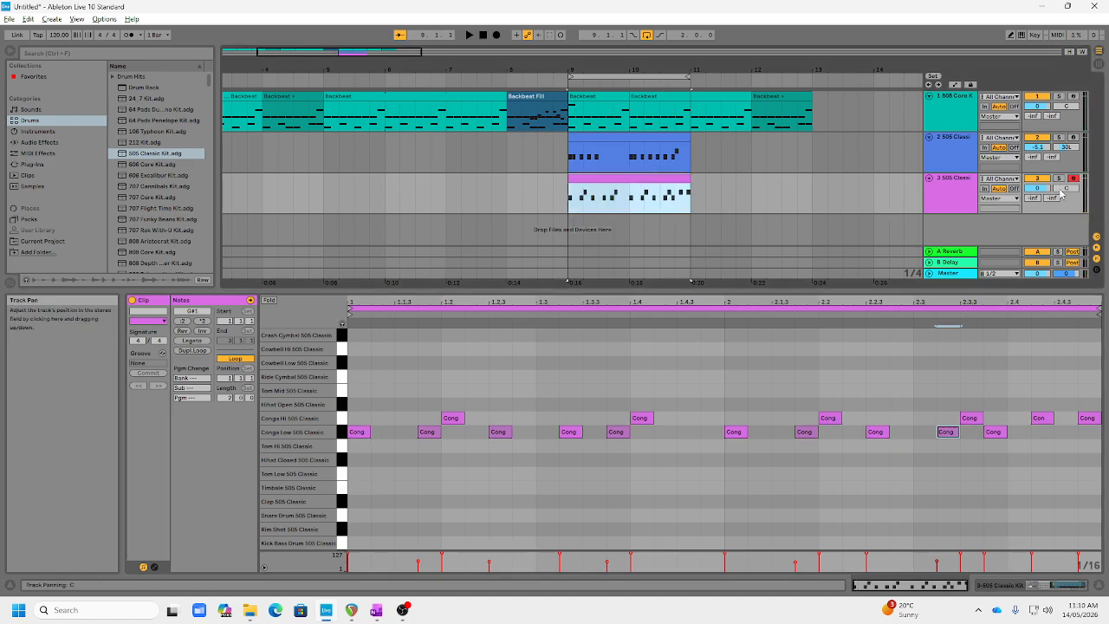
{"action": "left_click_drag", "start_coordinate": [1064, 194], "coordinate": [1065, 192]}
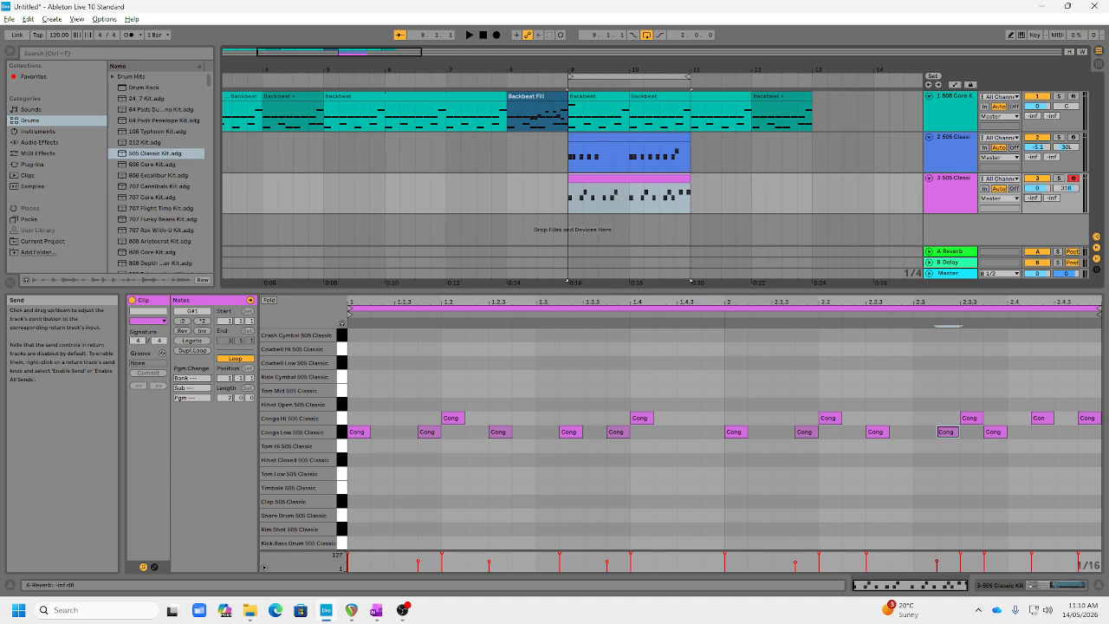
{"action": "key", "text": "space"}
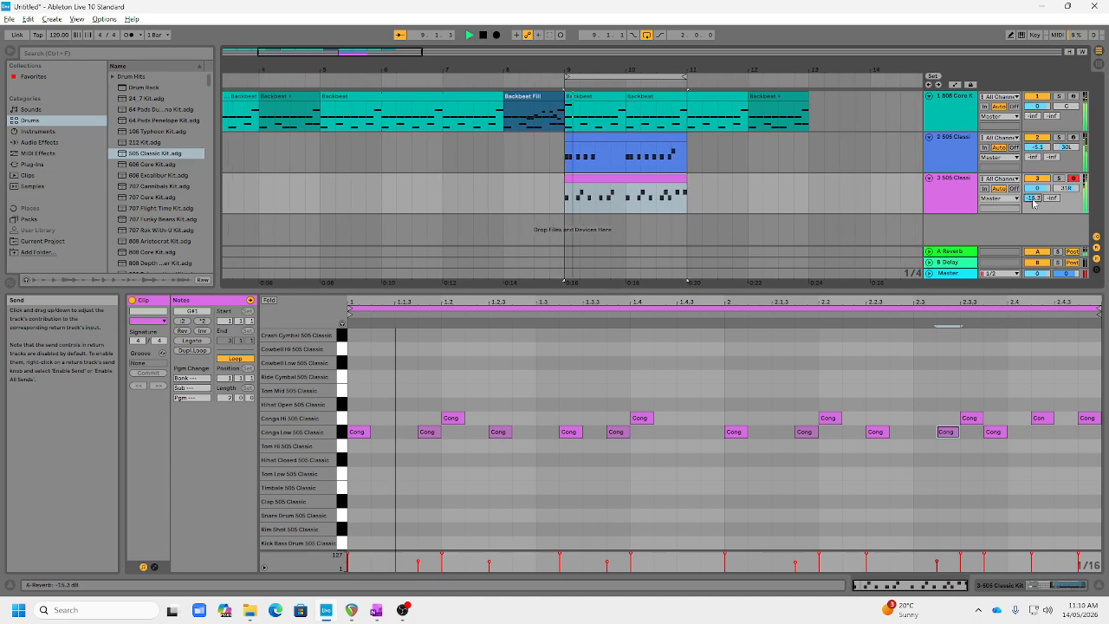
Solo the third and second tracks in turn, setting their Reverb sends to -11.2 dB and -9.7 dB respectively.
{"action": "left_click", "coordinate": [1059, 179]}
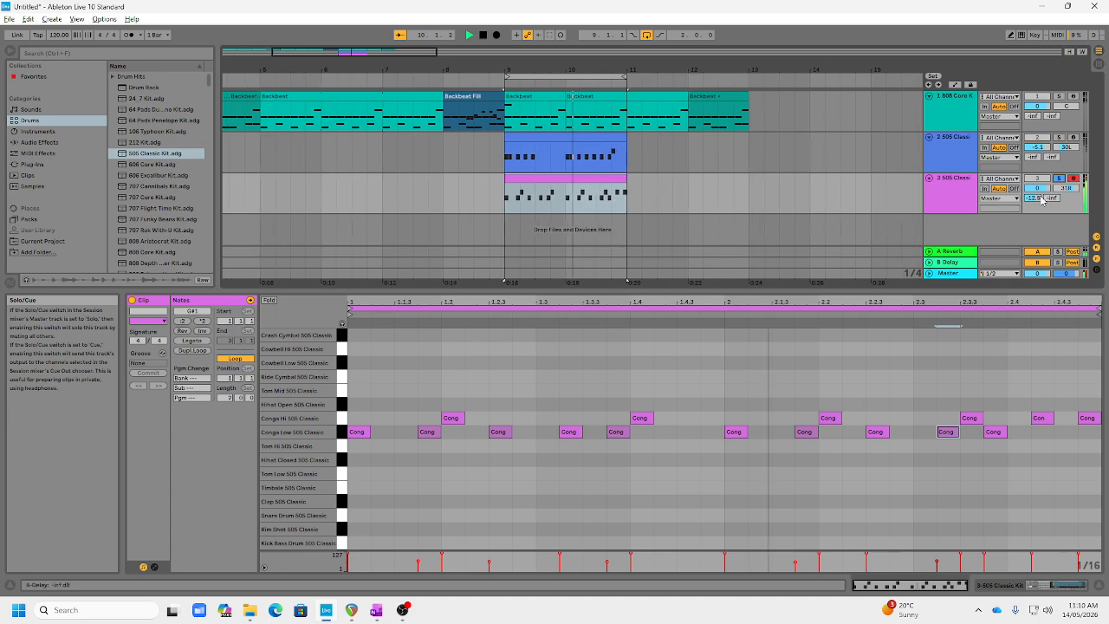
{"action": "left_click_drag", "start_coordinate": [1034, 198], "coordinate": [1034, 232]}
{"action": "left_click", "coordinate": [1059, 179]}
{"action": "left_click", "coordinate": [1060, 139]}
{"action": "mouse_move", "coordinate": [1034, 157]}
{"action": "left_mouse_down"}
{"action": "mouse_move", "coordinate": [1034, 126]}
{"action": "mouse_move", "coordinate": [1034, 162]}
{"action": "left_mouse_up"}
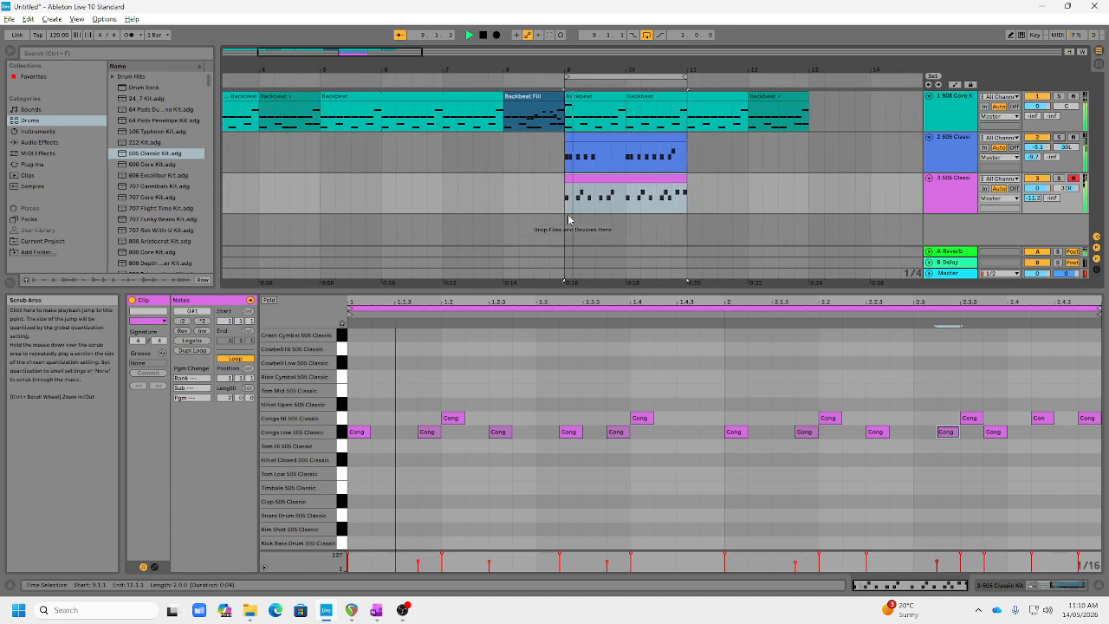
Copy the cowbell and conga clips from bars 9 and 10 so both tracks are filled from bar 5 through bar 12.
{"action": "left_click", "coordinate": [684, 172]}
{"action": "left_click_drag", "start_coordinate": [691, 208], "coordinate": [616, 143]}
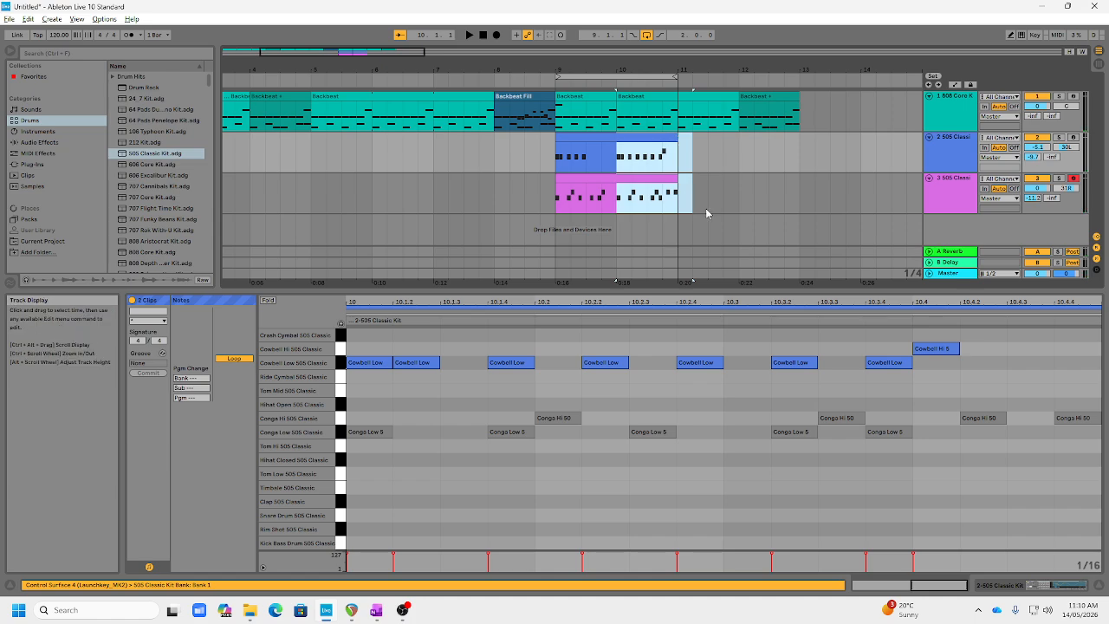
{"action": "left_click_drag", "start_coordinate": [678, 138], "coordinate": [802, 136]}
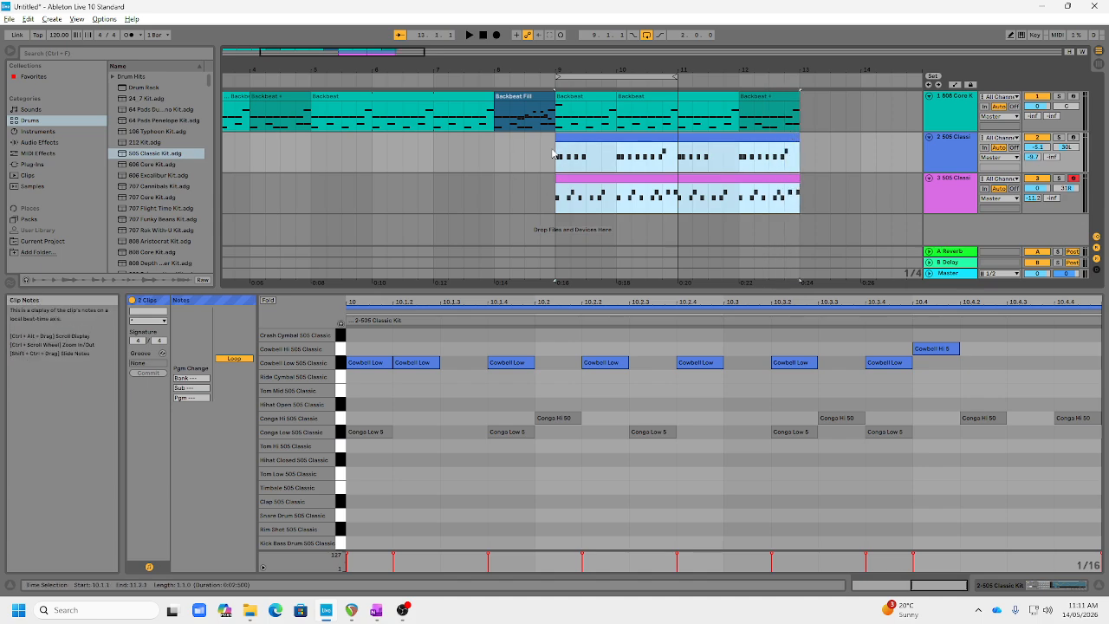
{"action": "left_click_drag", "start_coordinate": [558, 136], "coordinate": [310, 136]}
Play the arrangement from the start and delete the conga clips in bars 5 to 8 on the third track.
{"action": "left_click", "coordinate": [483, 36]}
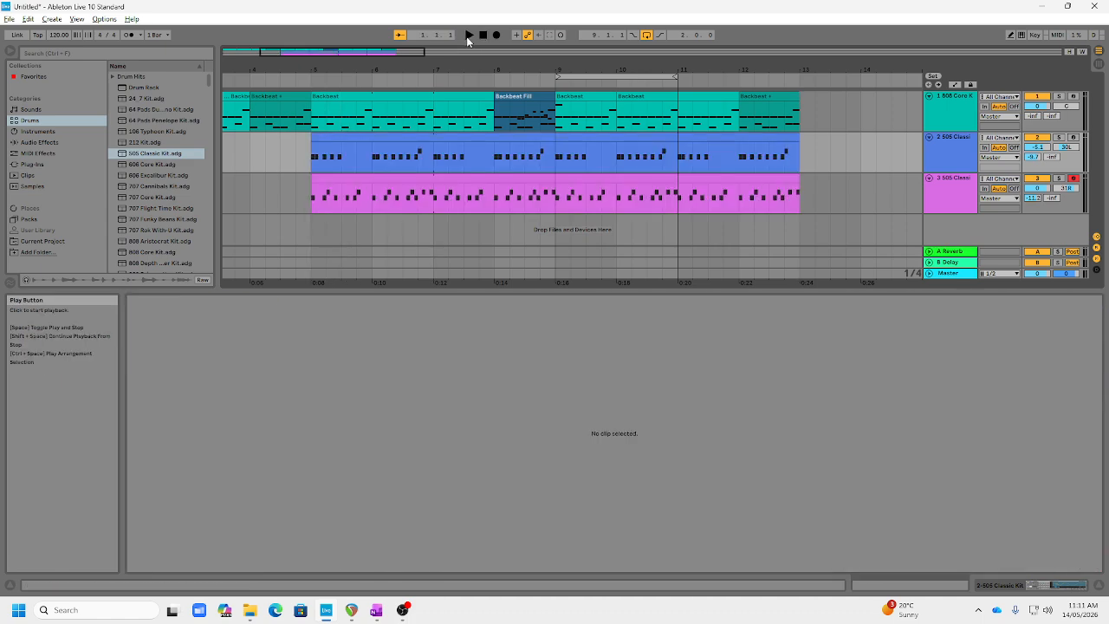
{"action": "left_click", "coordinate": [468, 37]}
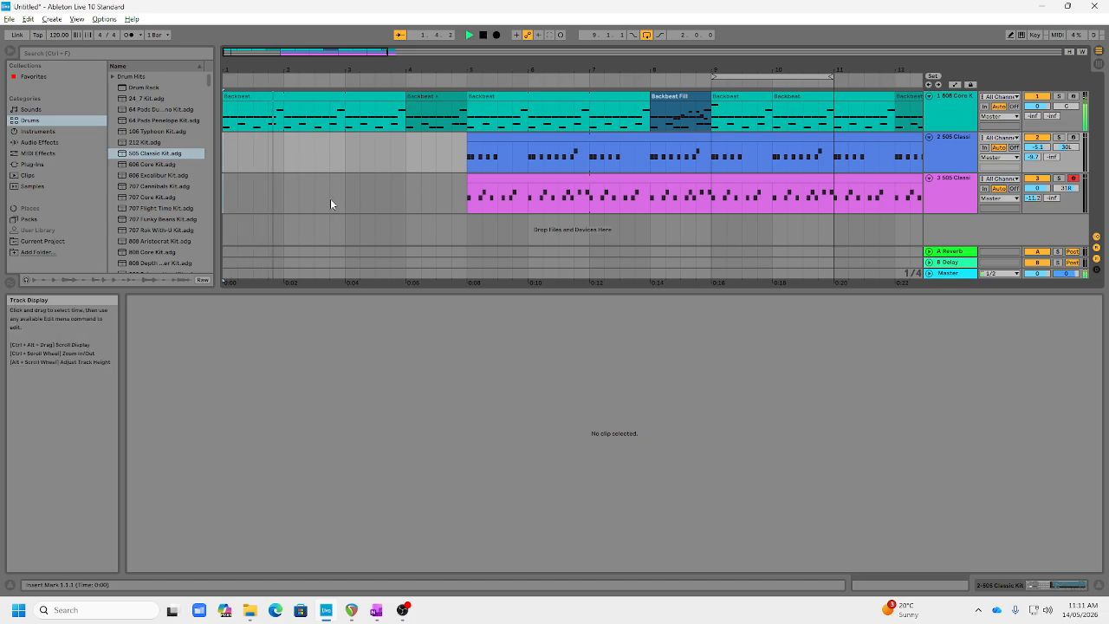
{"action": "left_click", "coordinate": [475, 182]}
{"action": "left_click_drag", "start_coordinate": [468, 180], "coordinate": [700, 183]}
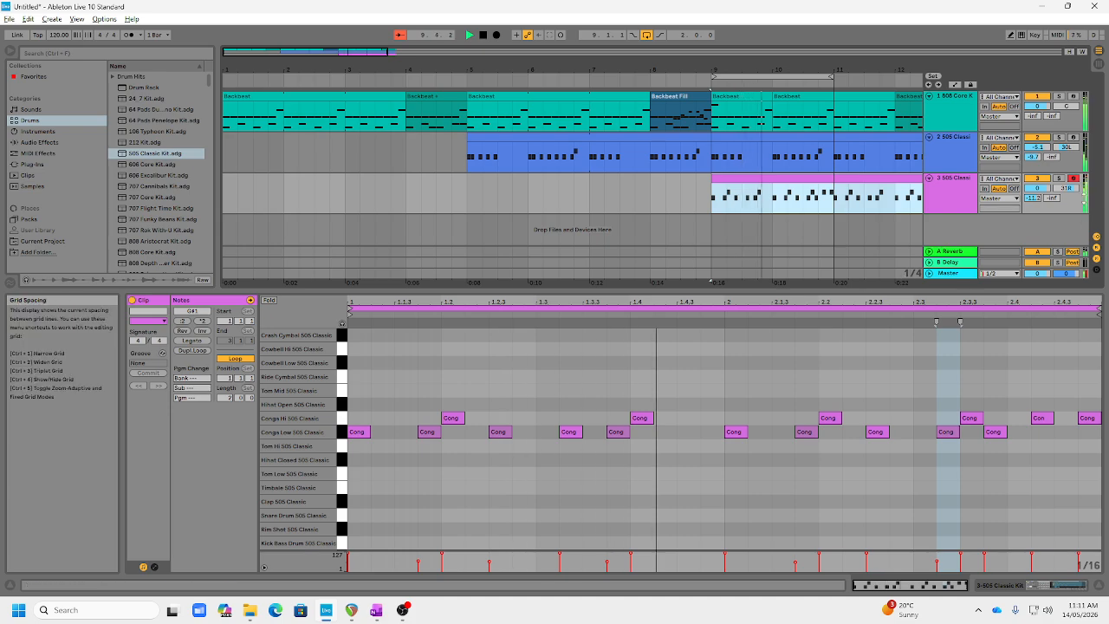
Set the third track's volume to -2.4 dB, turn off arrangement looping, and stop playback after the final bar.
{"action": "left_click_drag", "start_coordinate": [1041, 190], "coordinate": [1041, 202]}
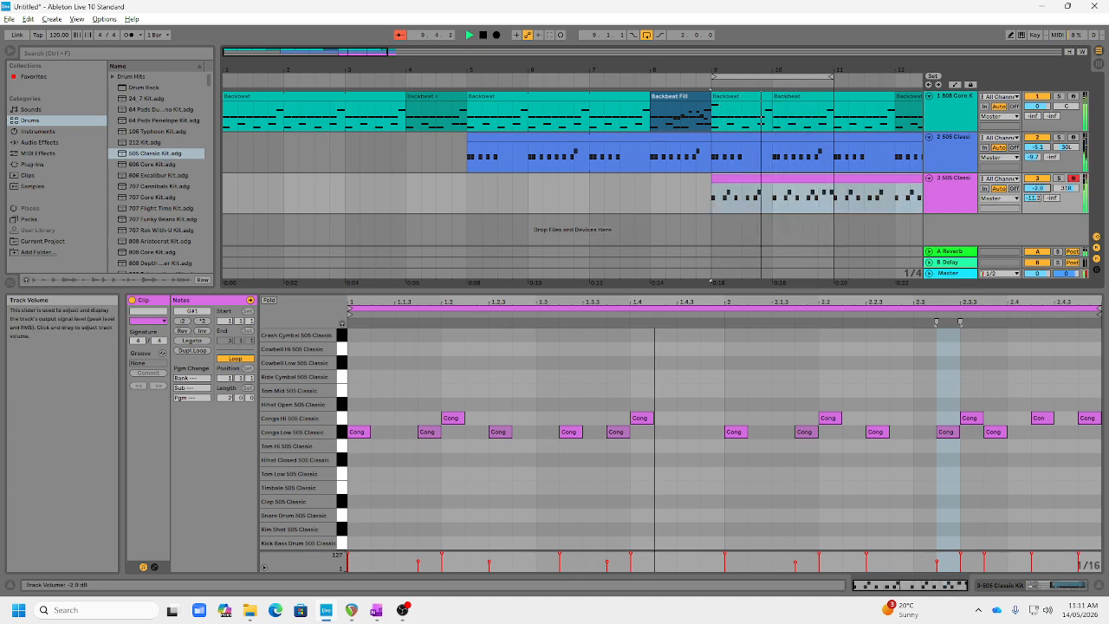
{"action": "left_click_drag", "start_coordinate": [1040, 200], "coordinate": [1041, 197]}
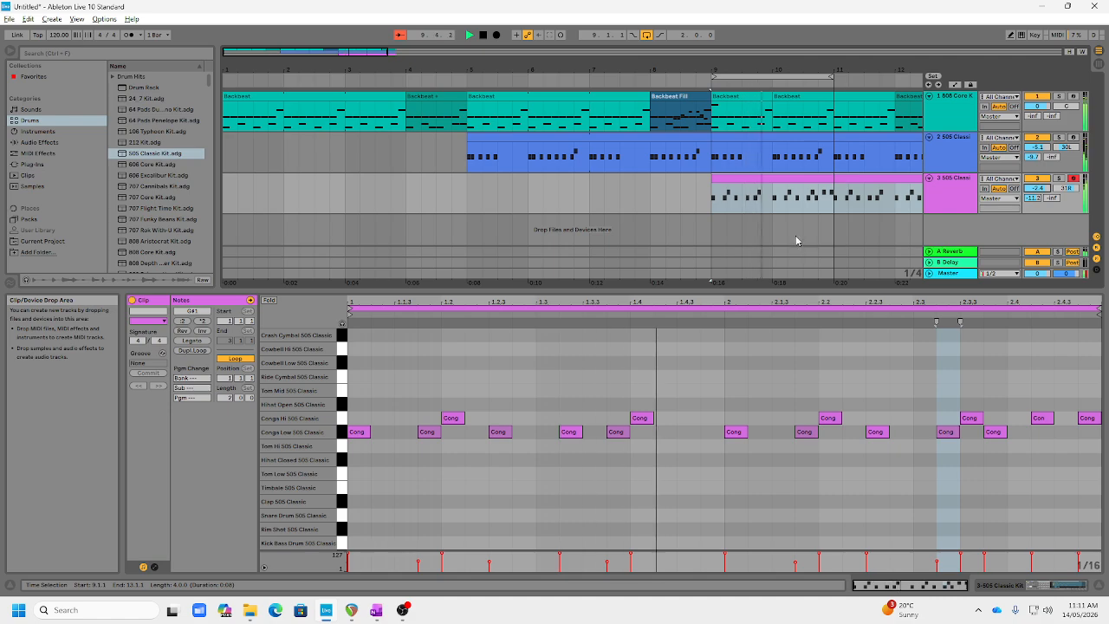
{"action": "left_click", "coordinate": [646, 36]}
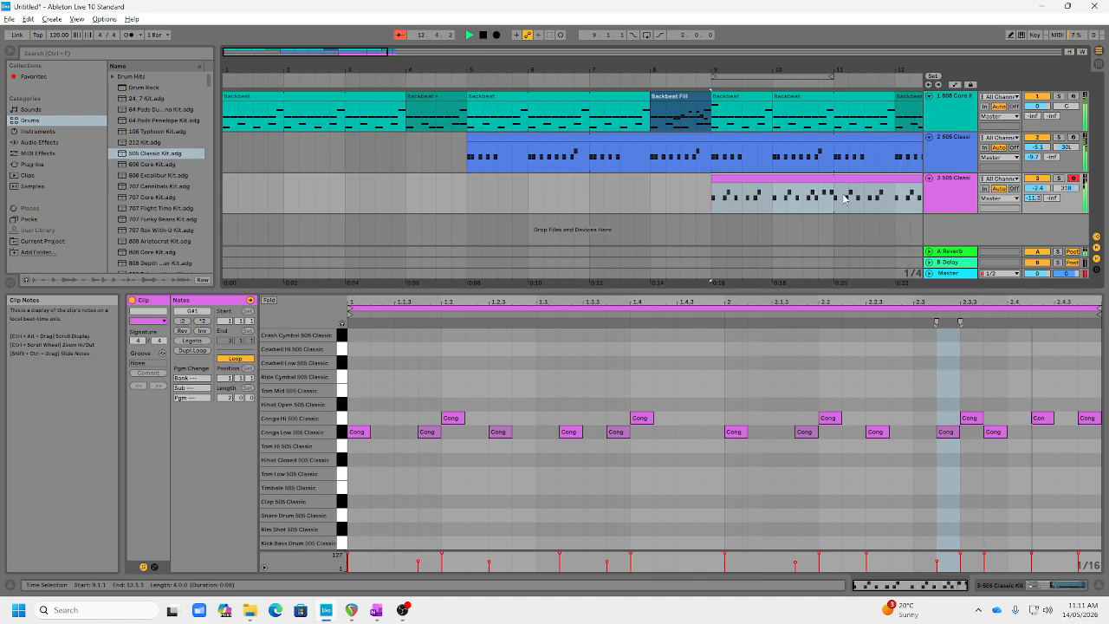
{"action": "key", "text": "space"}
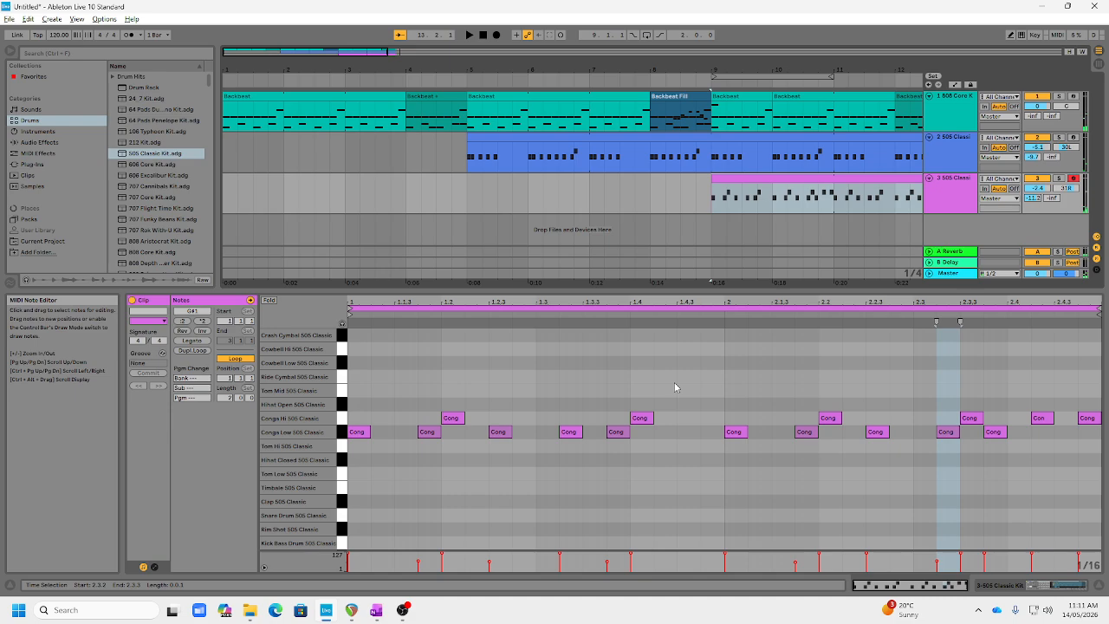
Open the save dialog for the Live Set and cancel it.
{"action": "key", "text": "ctrl+s"}
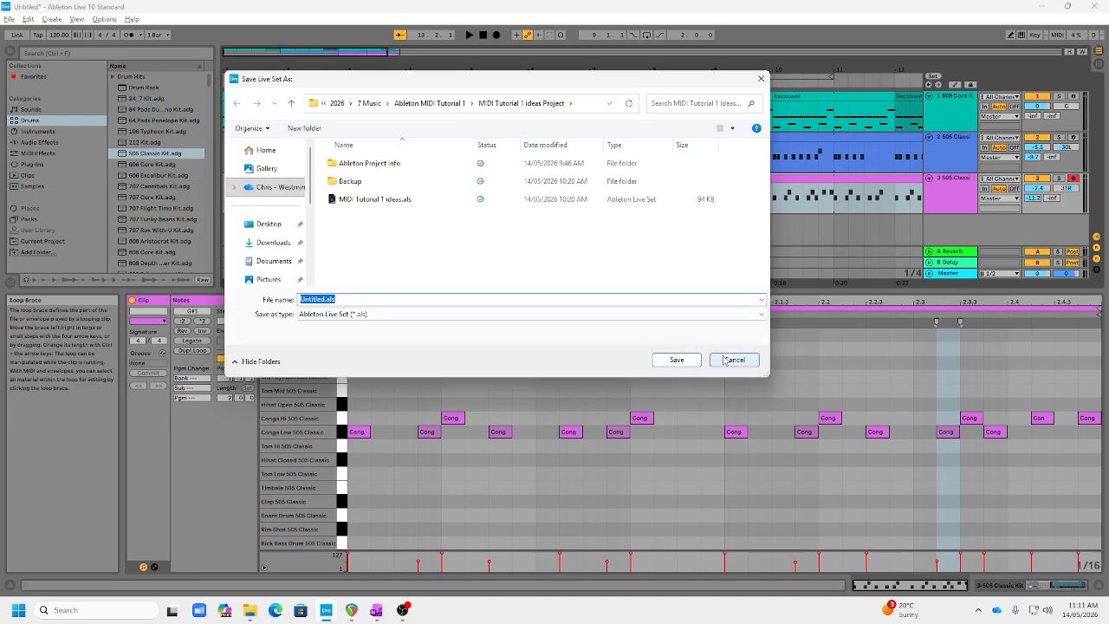
{"action": "left_click", "coordinate": [735, 359]}
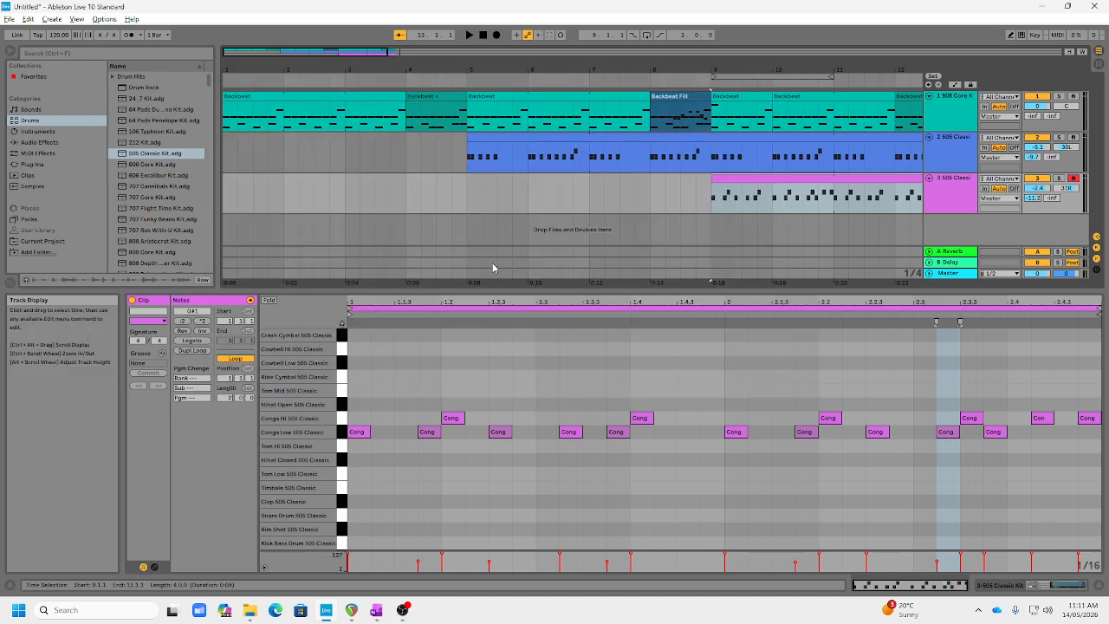